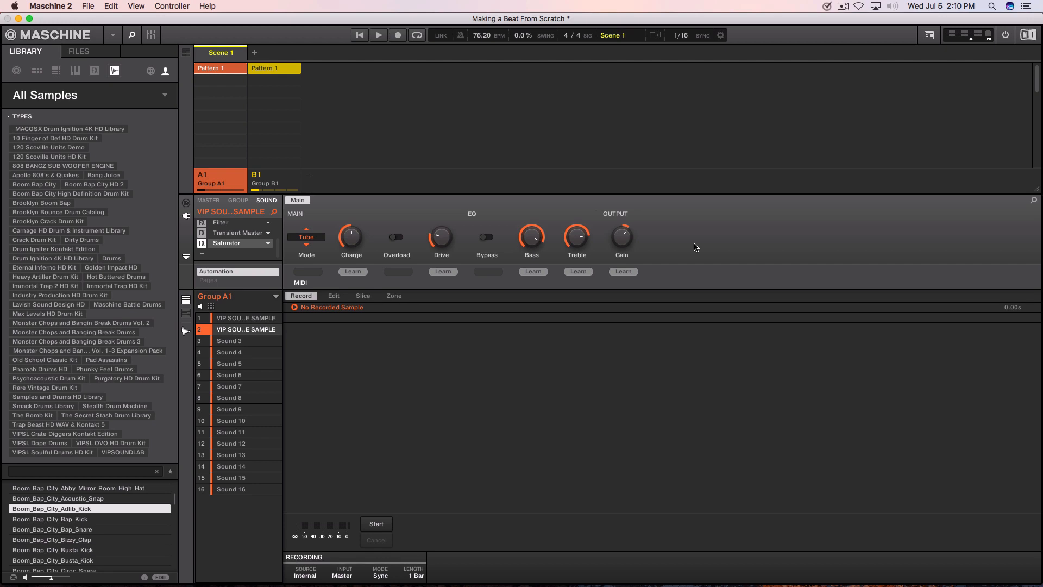
- Display the note patterns of groups A1 and B1 and play Scene 1 from the beginning
mouse_move(674, 577)
click(186, 331)
click(237, 322)
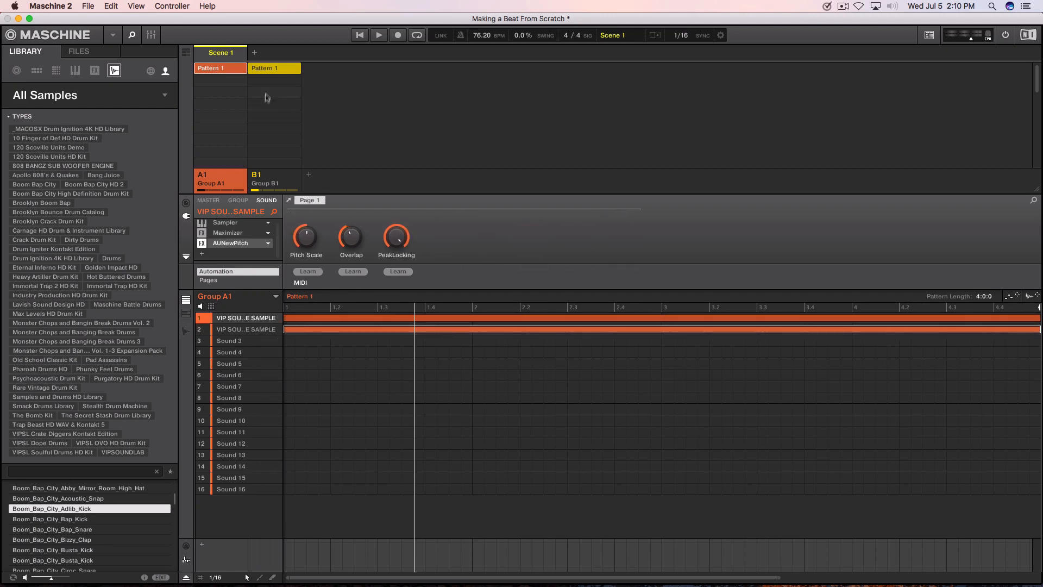
click(269, 181)
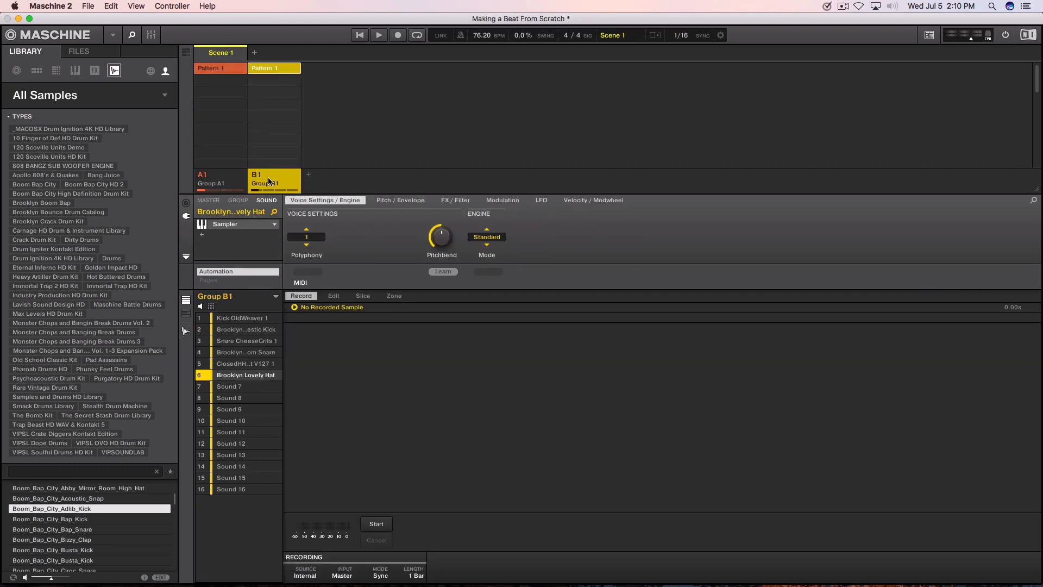
click(186, 331)
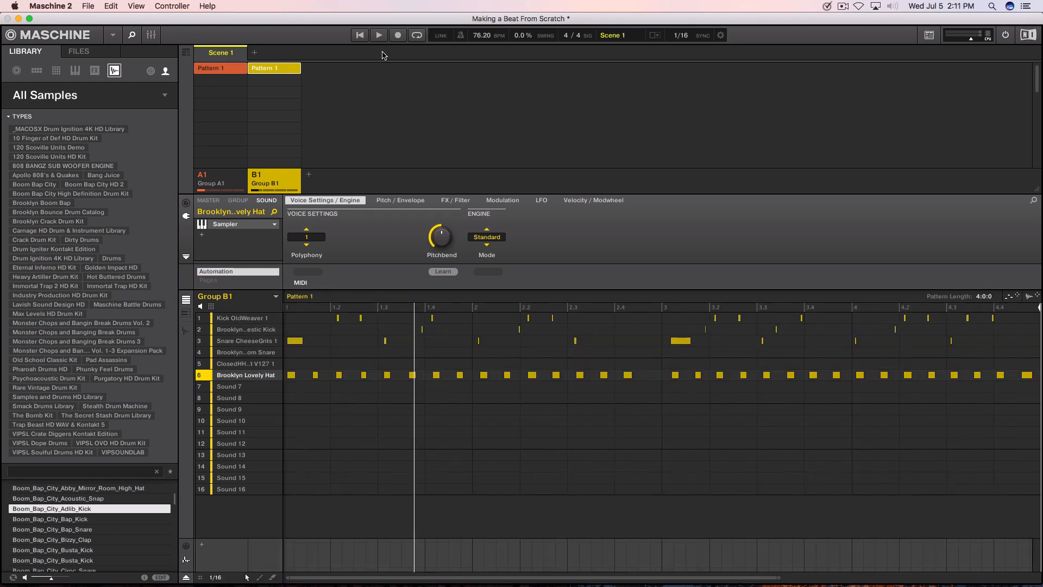
click(360, 36)
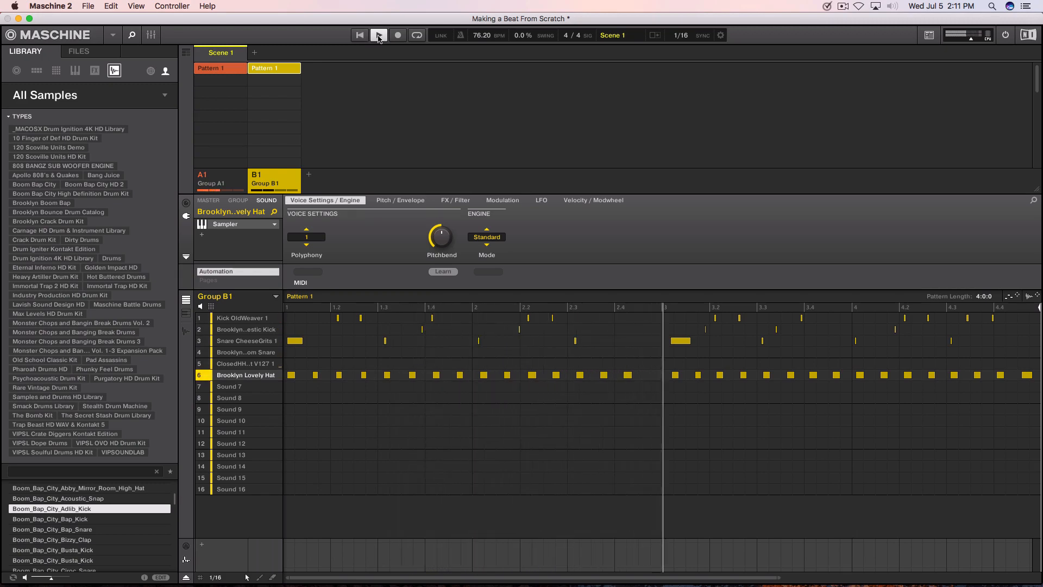
click(379, 35)
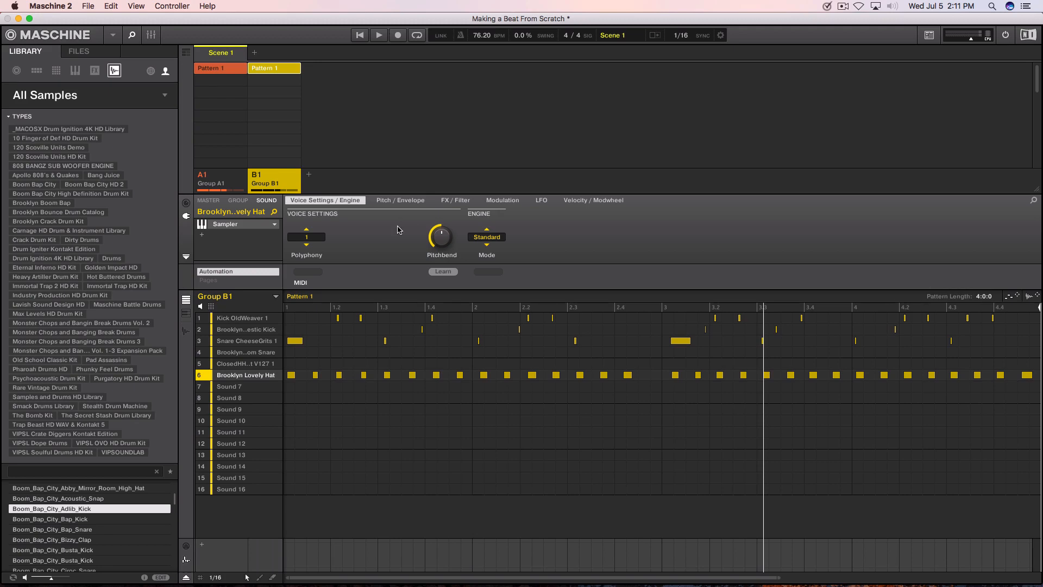
- Add Scenes 2, 3 and 4 and two empty groups, C1 and D1, to the project
click(255, 55)
click(308, 55)
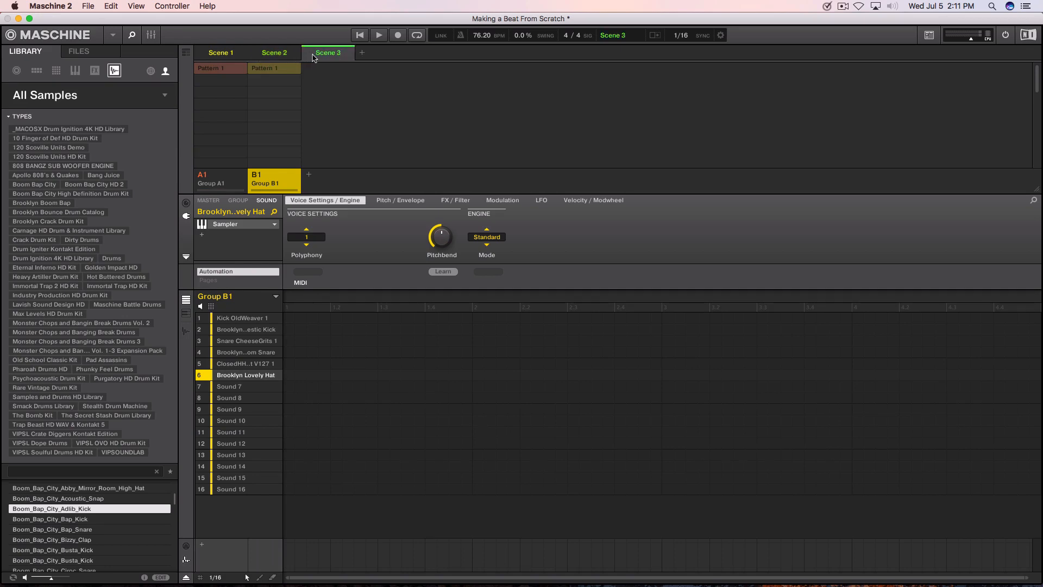
click(362, 55)
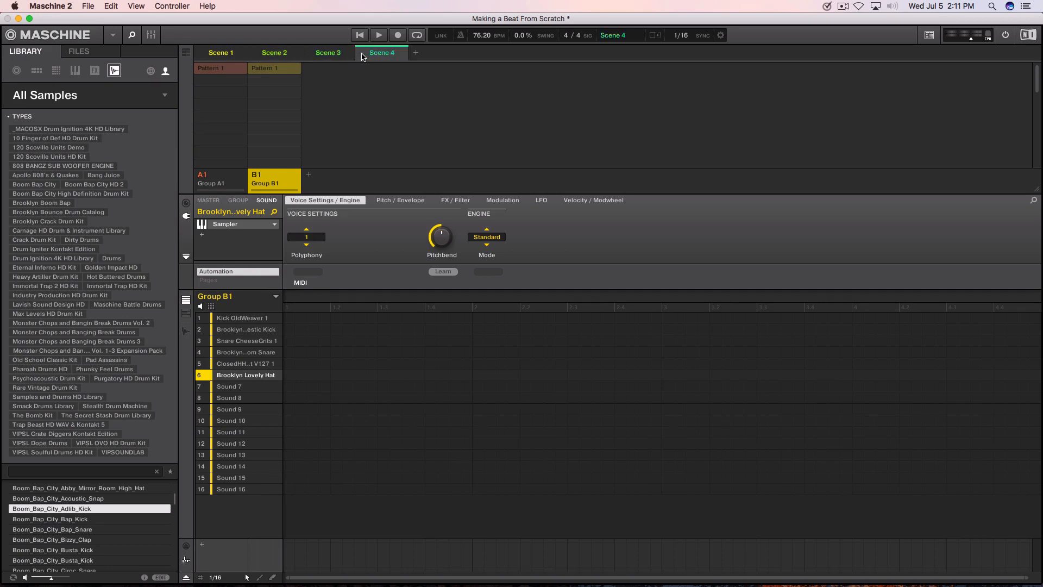
click(310, 177)
click(362, 177)
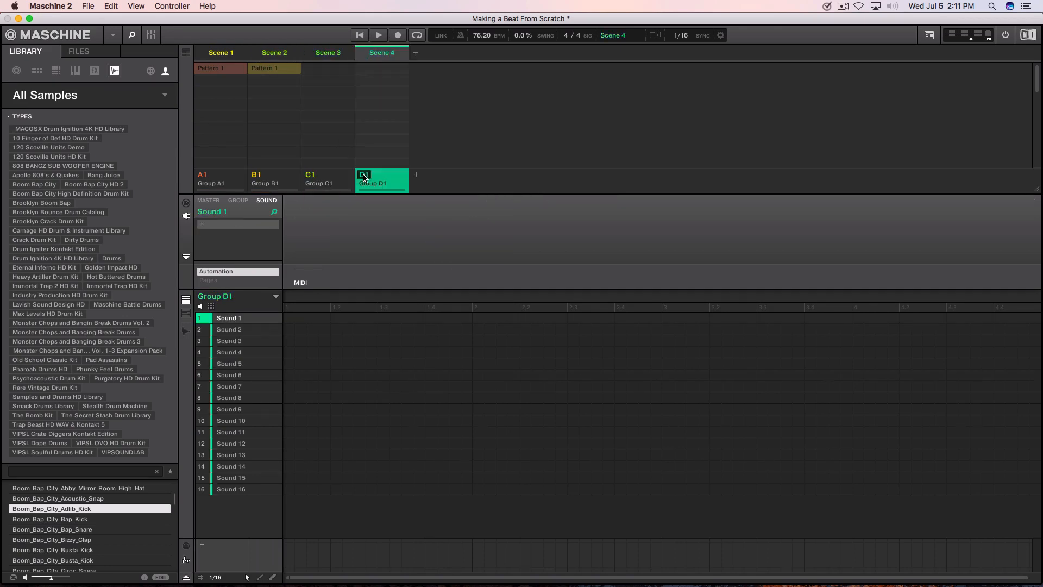
- Look through Scene 3 and Scene 2 and return to Scene 1
click(321, 55)
click(280, 55)
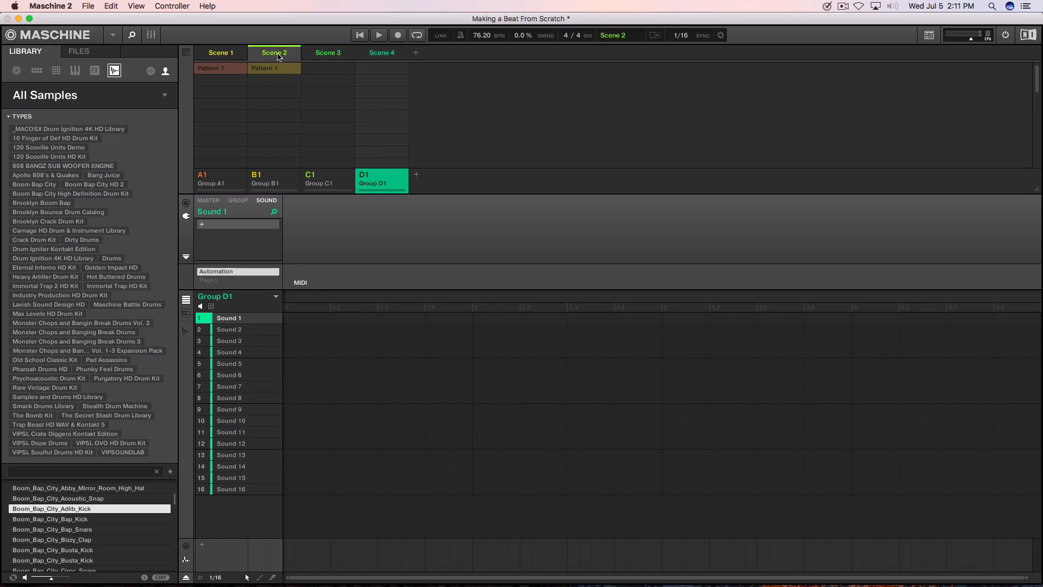
click(332, 54)
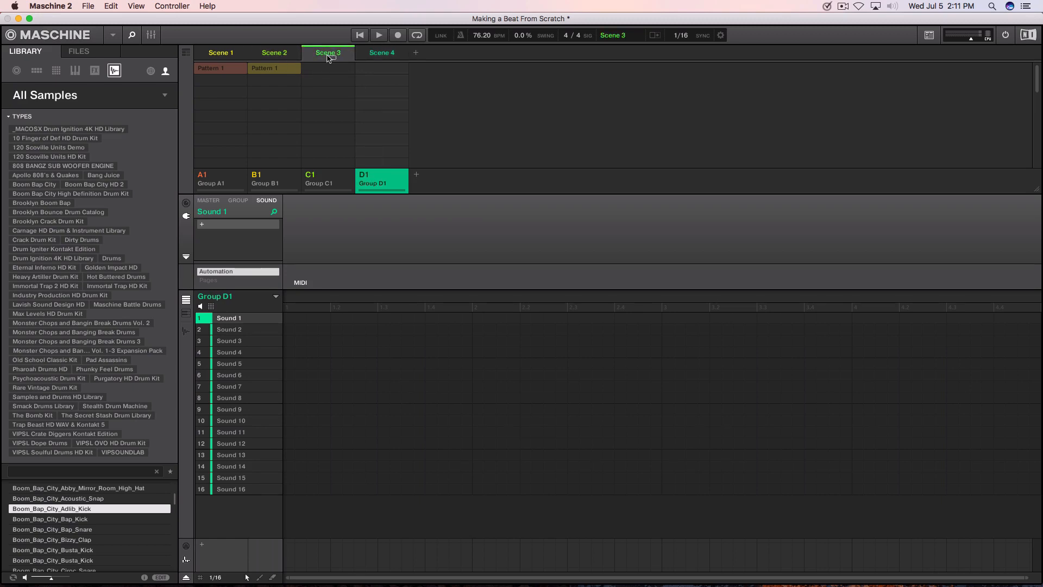
mouse_move(329, 59)
mouse_down()
mouse_move(426, 55)
mouse_move(325, 57)
mouse_up()
click(213, 56)
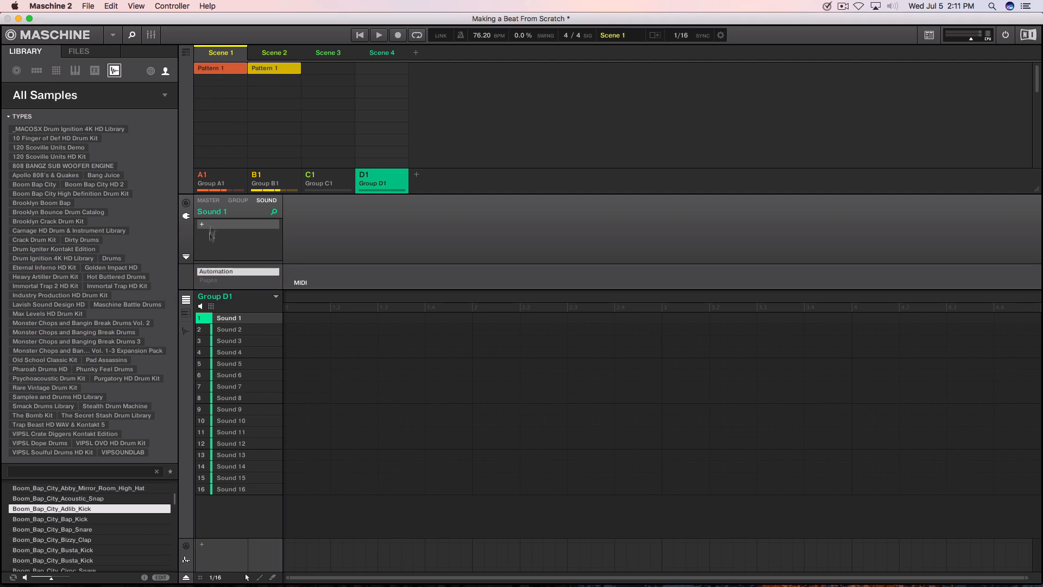
- Rename group A1's pattern in Scene 1 as "sample"
click(216, 183)
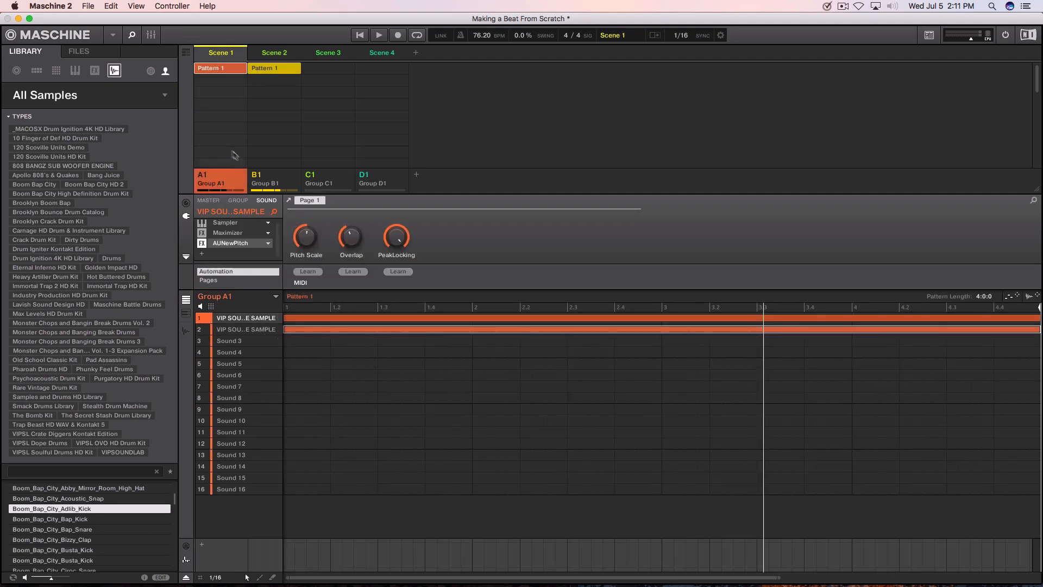
right_click(220, 69)
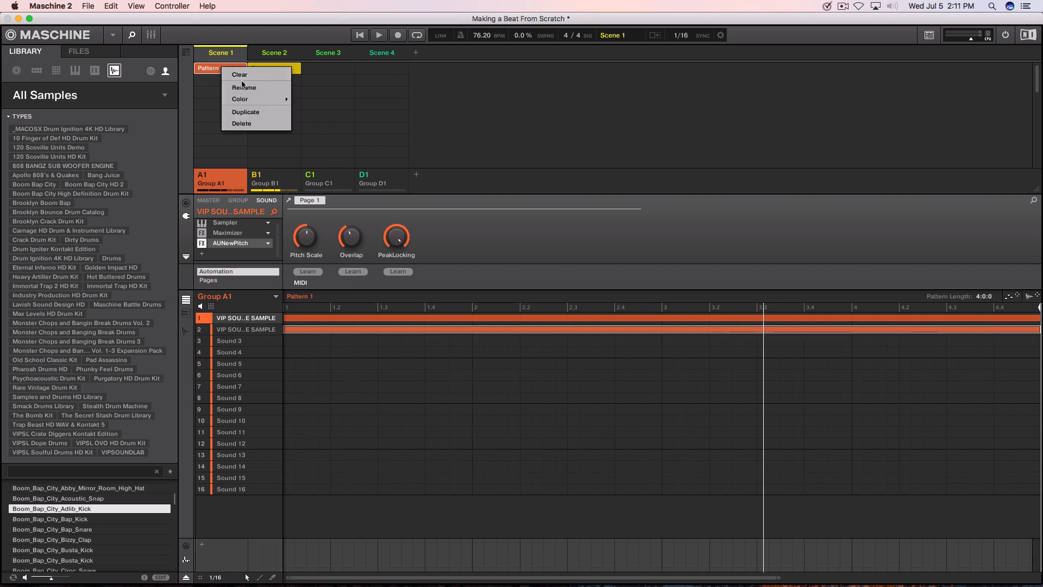
click(245, 86)
text(sample)
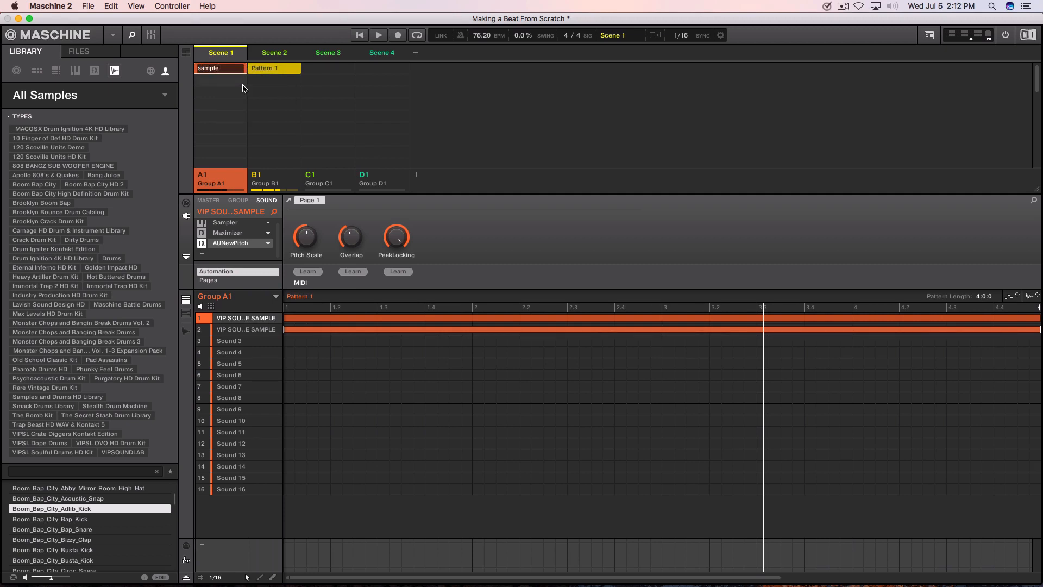
key(Return)
- Rename group B1's pattern in Scene 1 as "drum pattern"
click(275, 70)
right_click(276, 72)
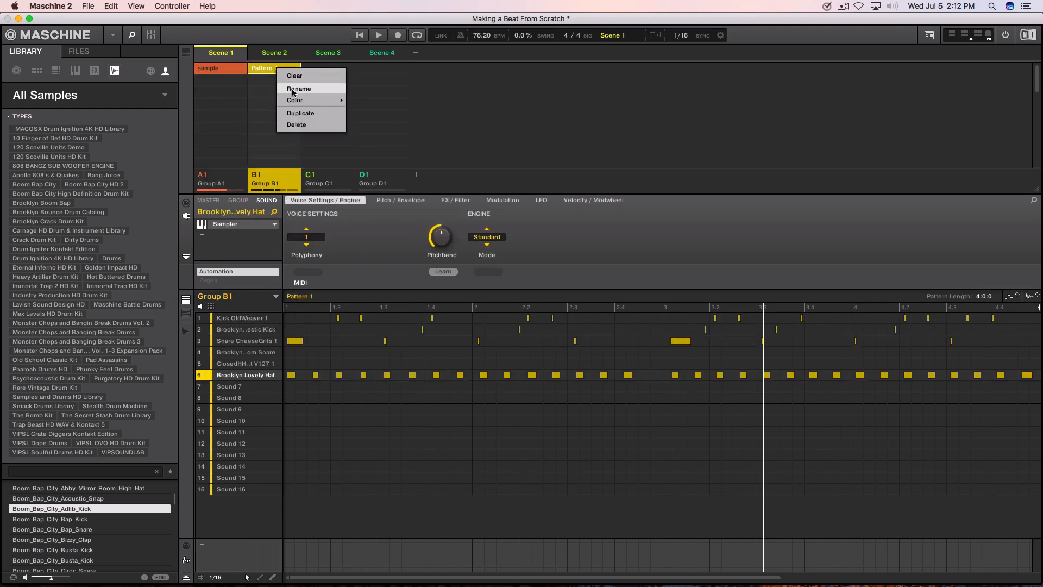
click(291, 87)
text(srum)
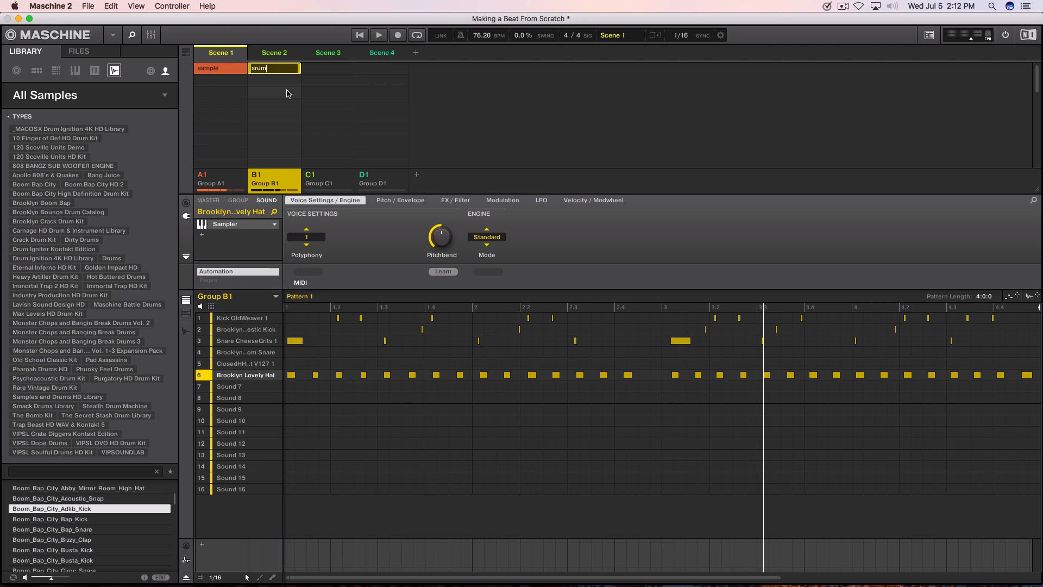
key(BackSpace)
key(BackSpace)
key(BackSpace)
key(Return)
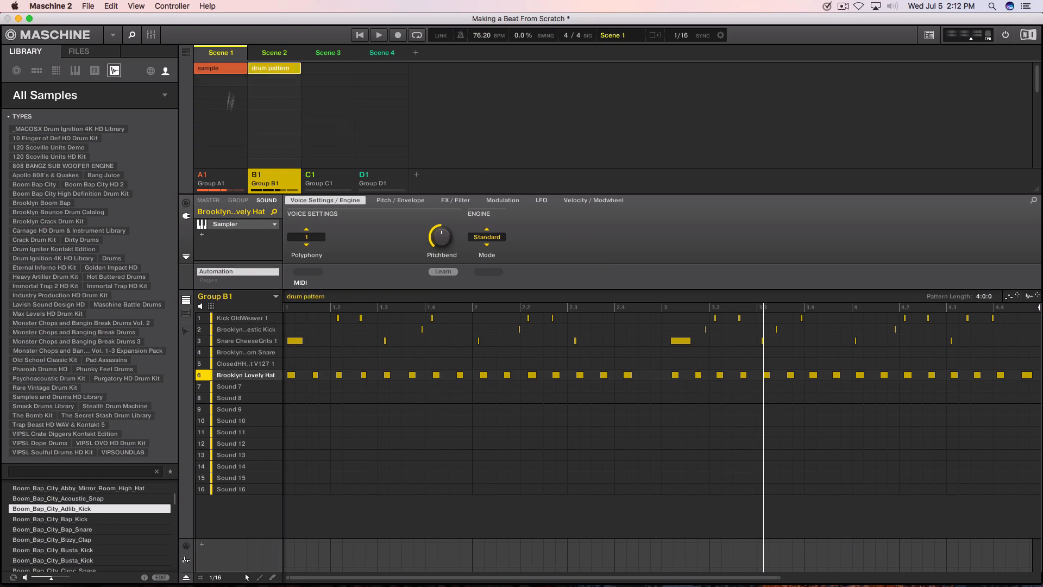
- Rename group A1 as "sample"
click(218, 185)
double_click(218, 184)
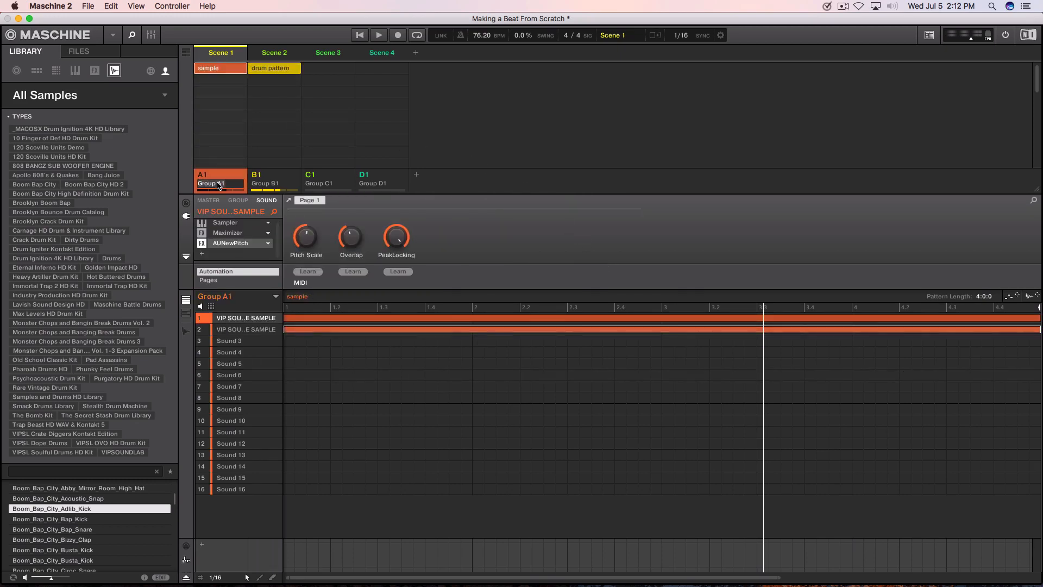
text(sample)
key(Return)
- Rename group B1 as "drum pattern"
click(284, 187)
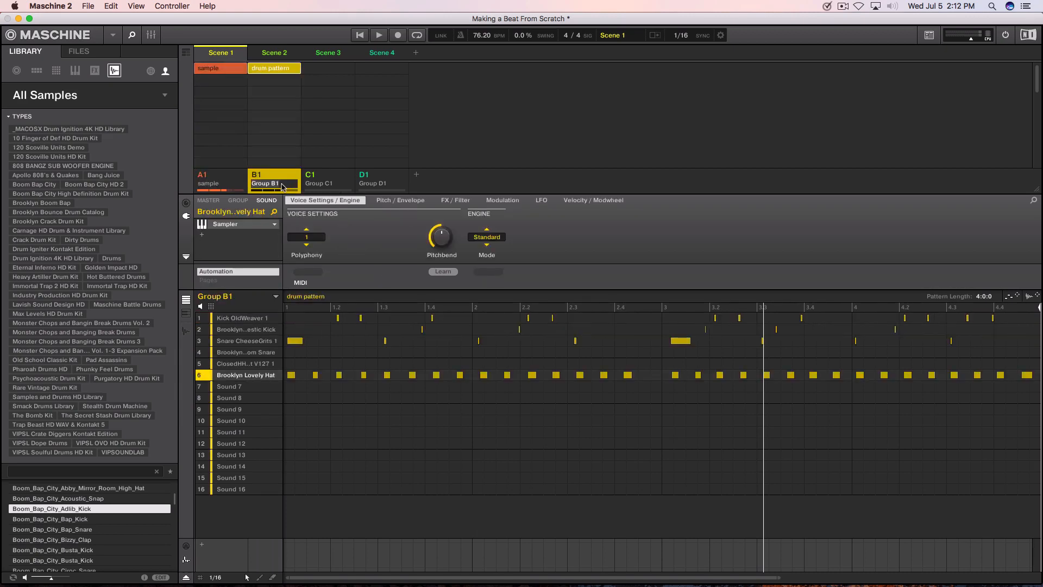
double_click(281, 186)
text(drum pattern)
key(Return)
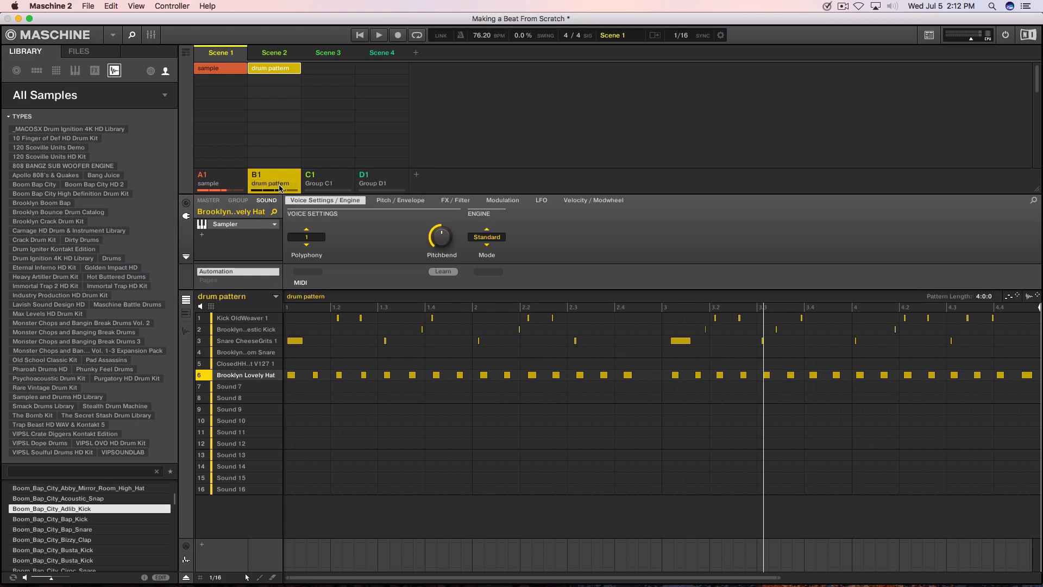
- Reorder the groups so the drum pattern group is A1 and the sample group is B1
click(220, 185)
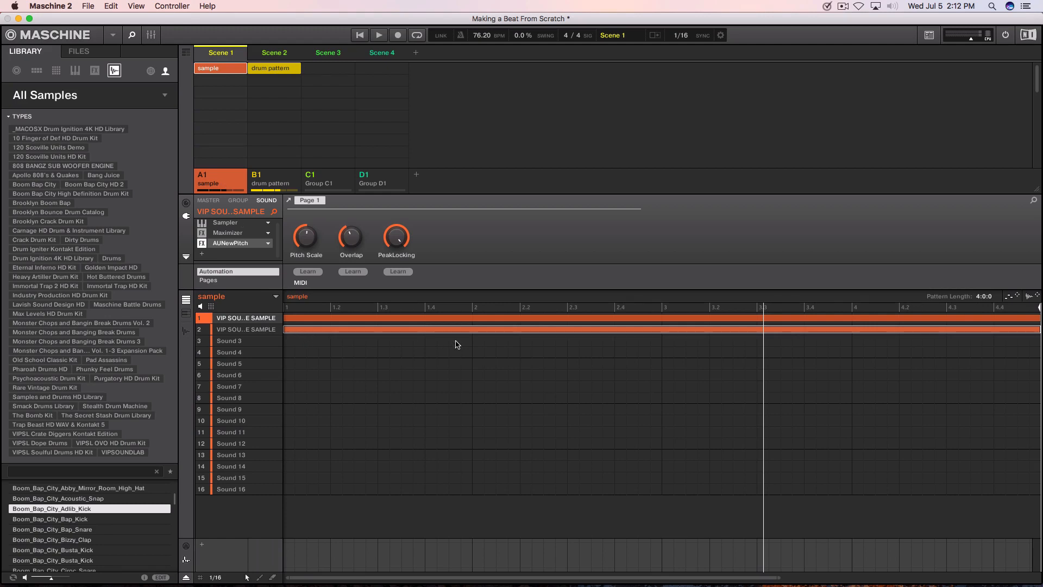
click(276, 182)
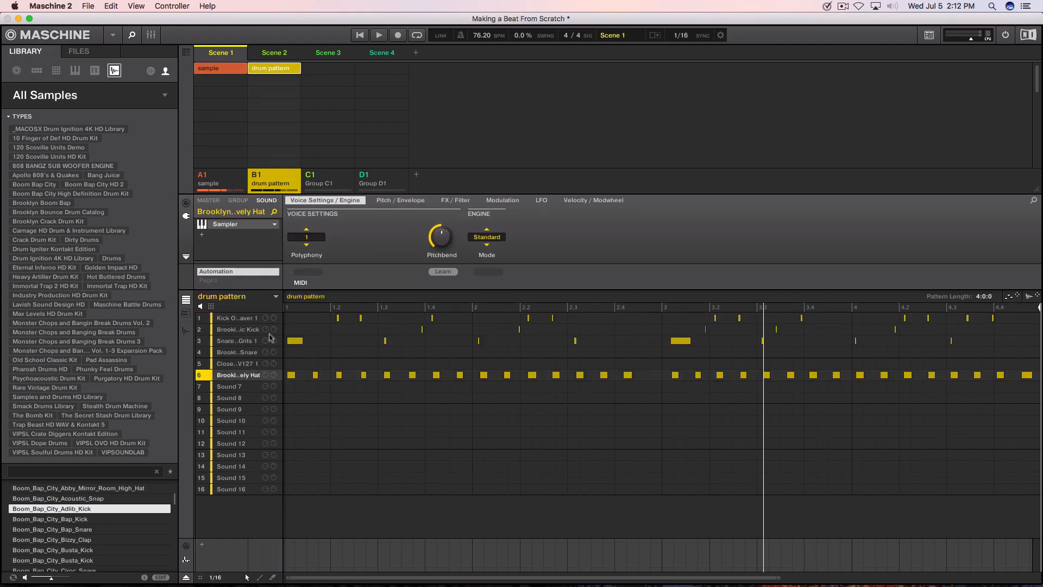
click(225, 181)
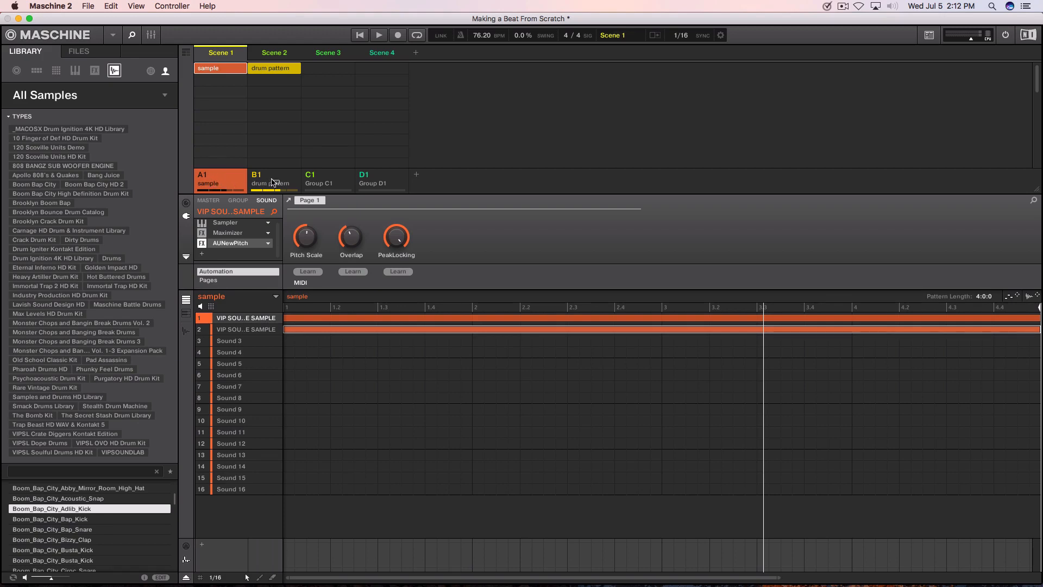
drag(270, 180, 302, 182)
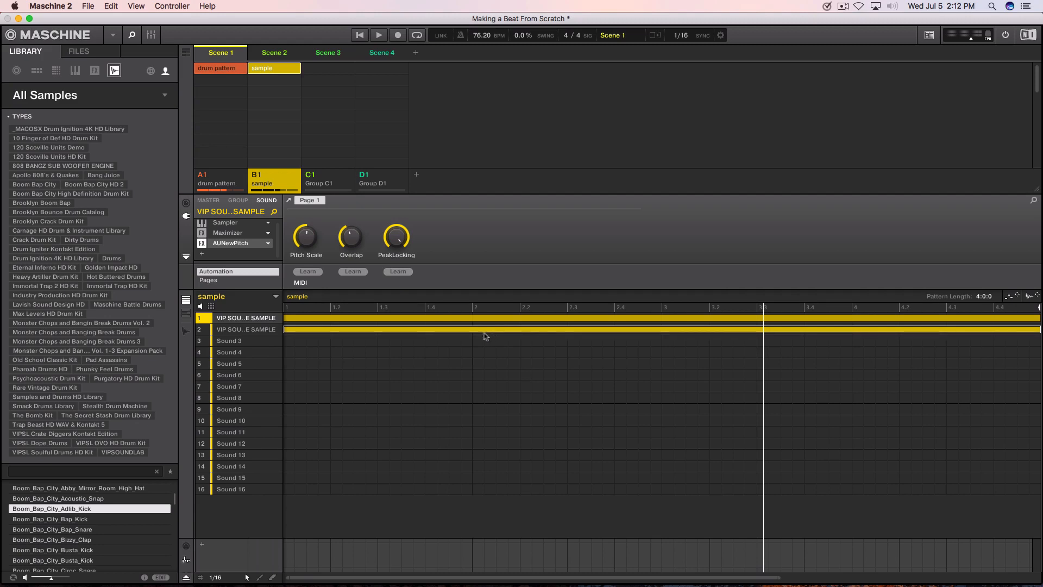
- Examine the sample group's first sound in the sample editor's Slice and Zone views and return to the Edit view
click(186, 331)
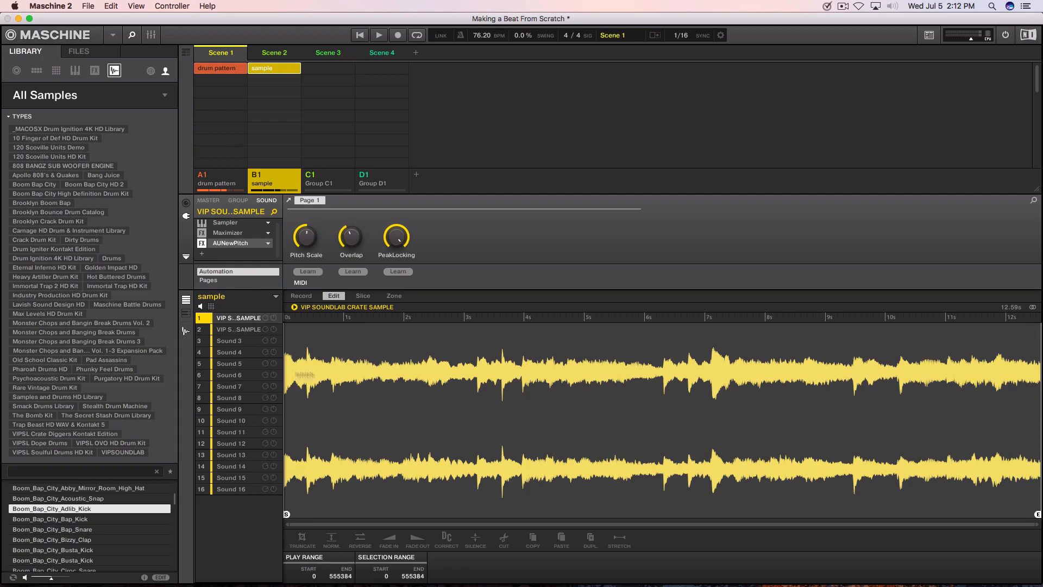
click(363, 295)
click(395, 296)
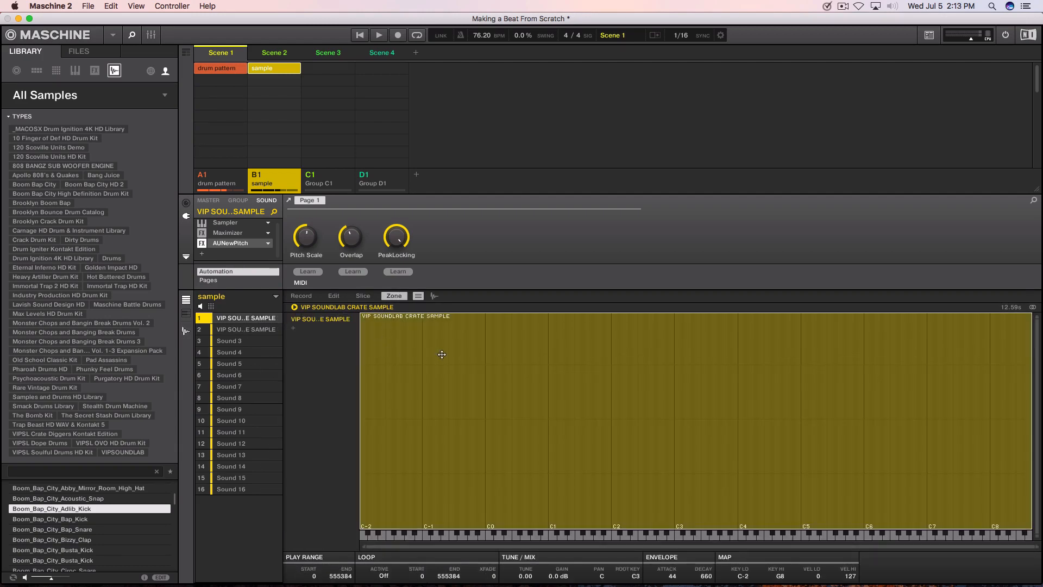
click(334, 296)
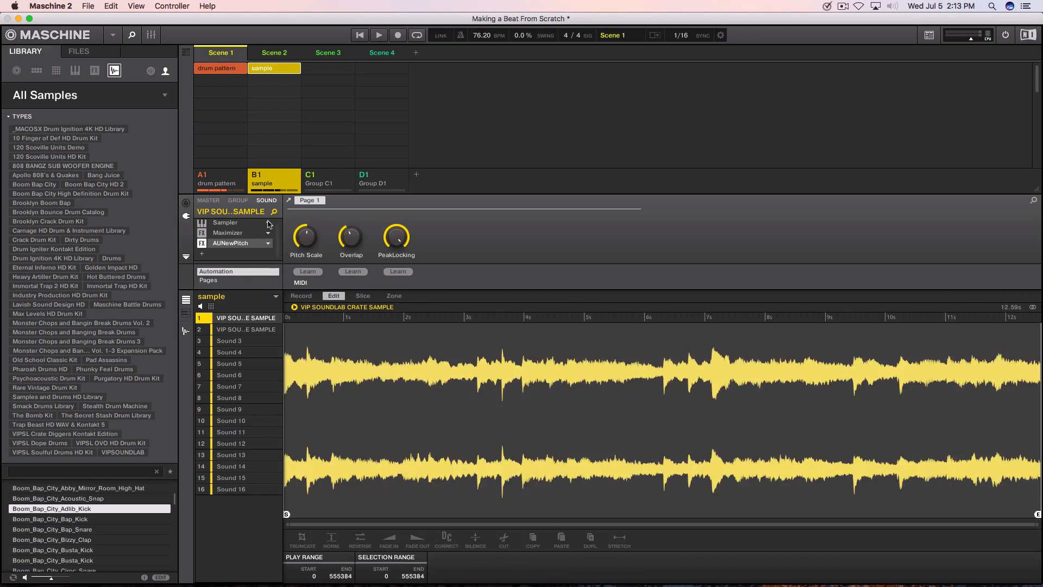
- Audition the kick, snare and hat sounds of the drum pattern group and examine their waveforms in the sample editor
click(232, 185)
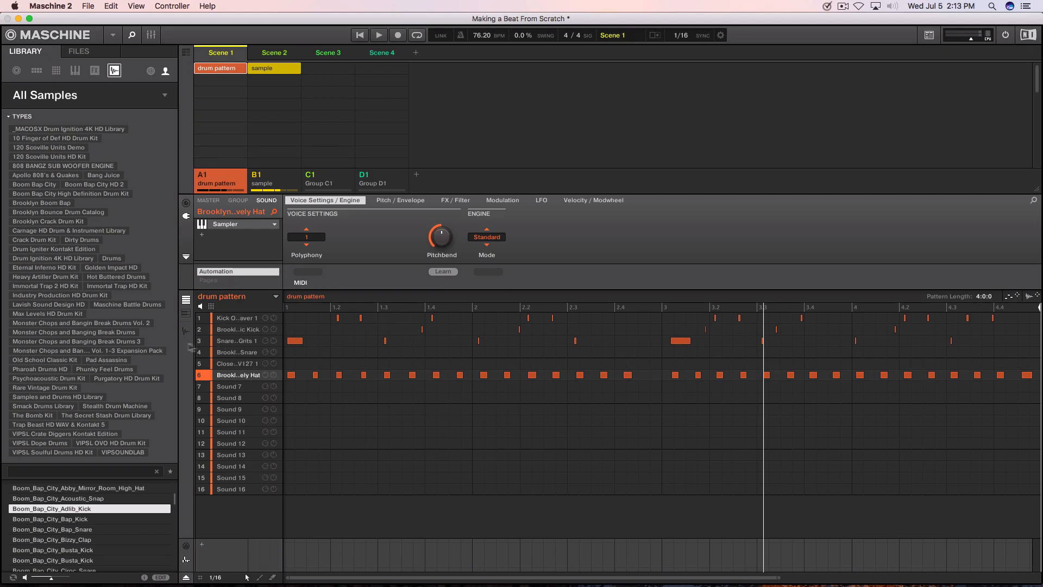
click(185, 332)
click(236, 319)
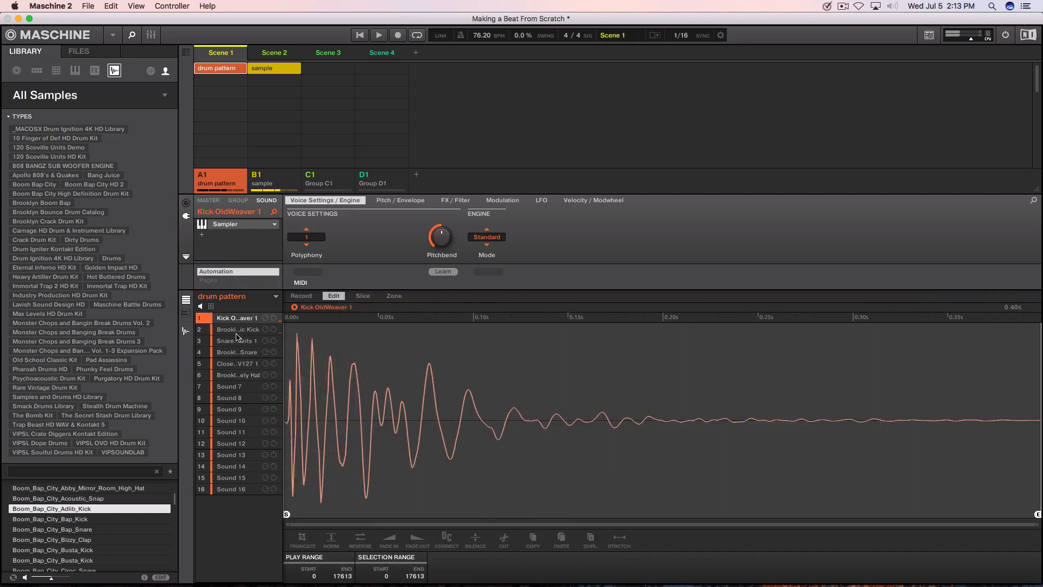
click(237, 330)
click(236, 340)
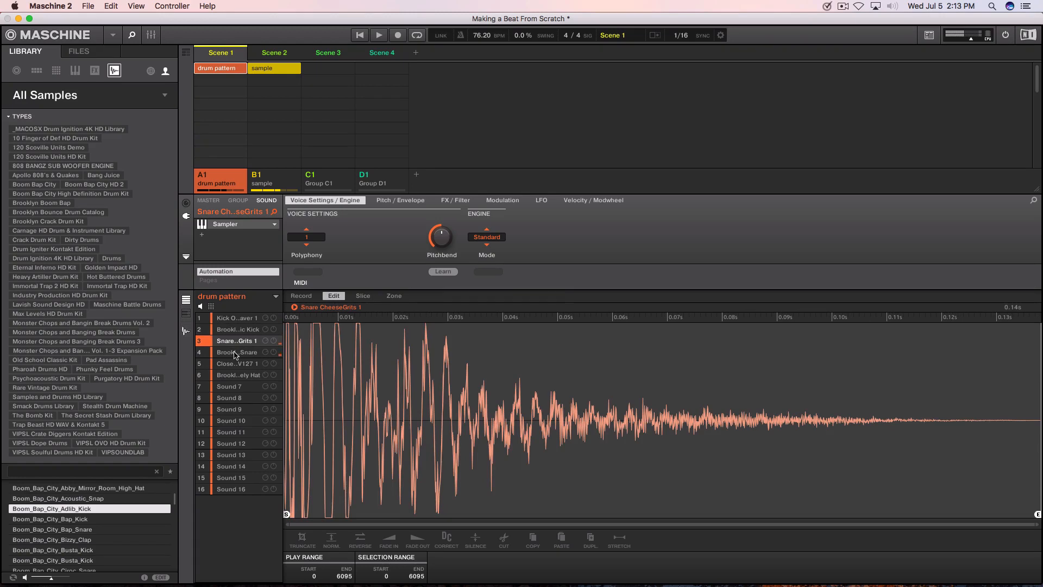
click(237, 352)
click(238, 364)
click(237, 375)
click(236, 318)
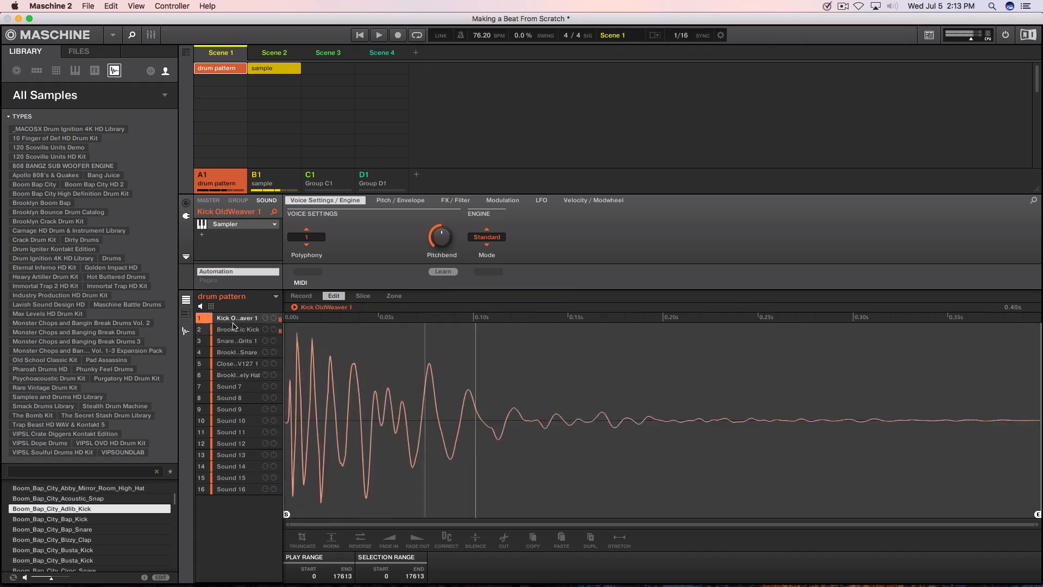
click(231, 330)
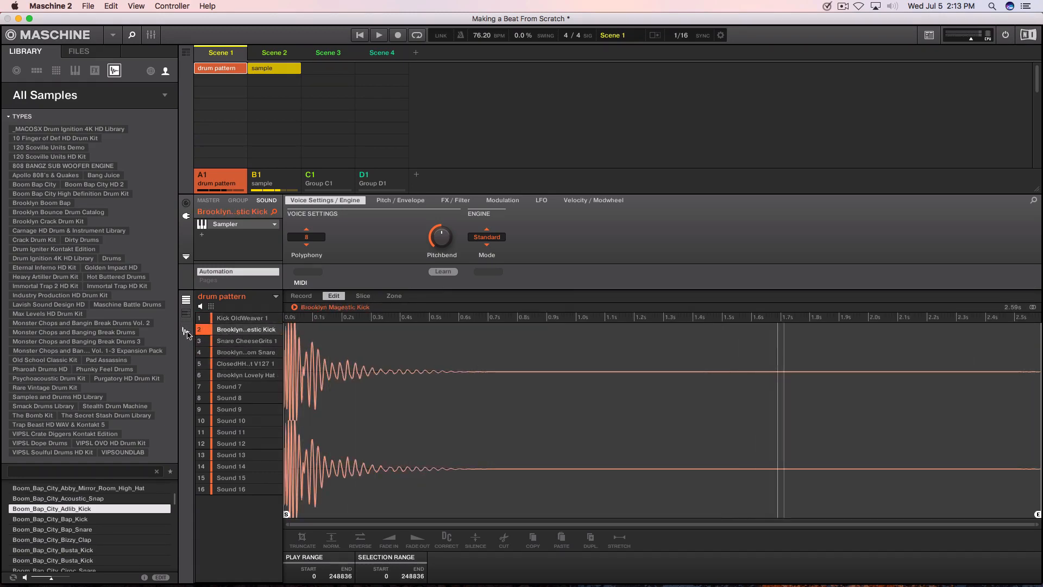
click(241, 320)
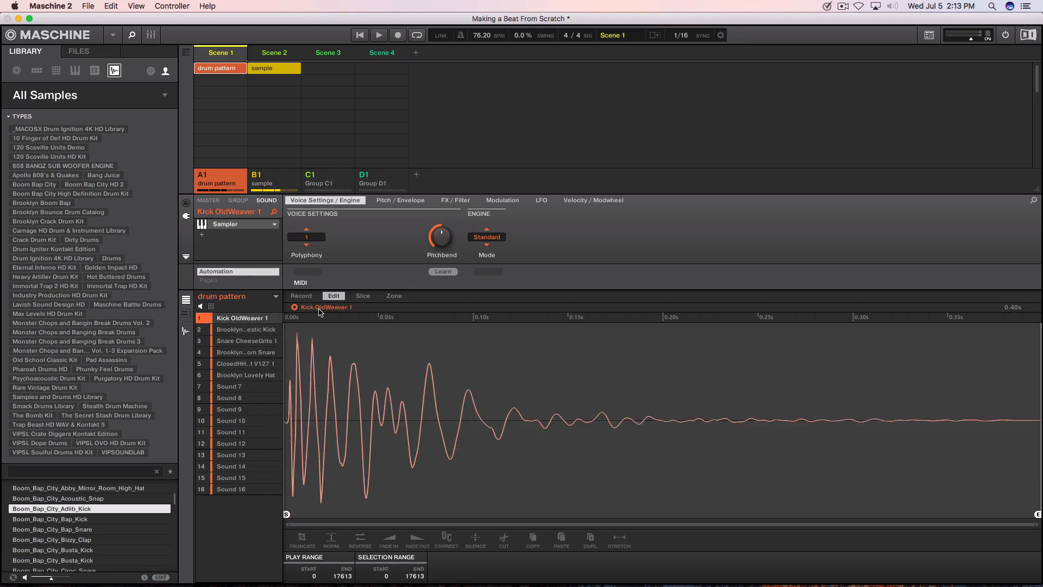
click(234, 331)
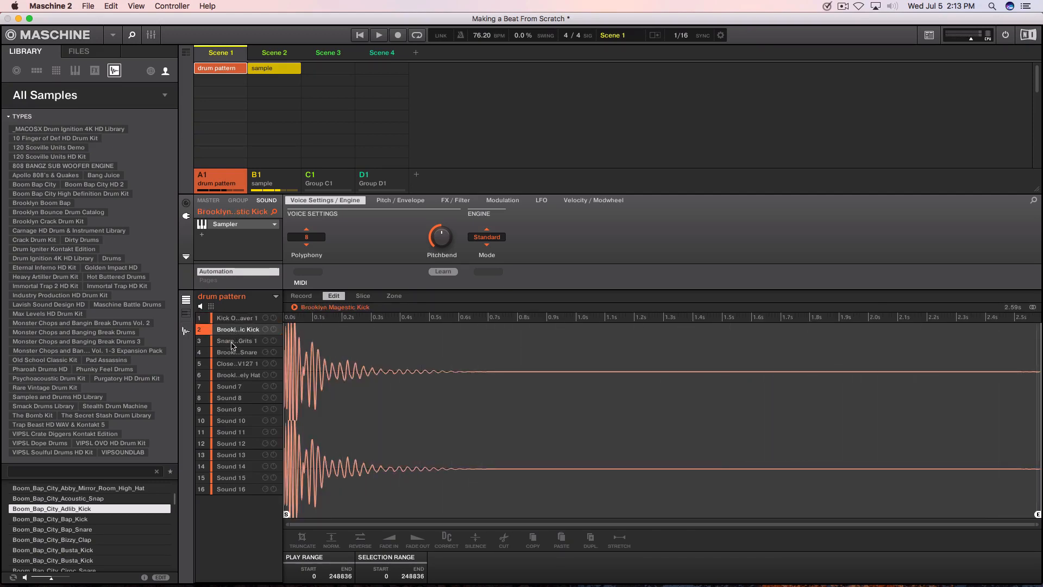
click(231, 343)
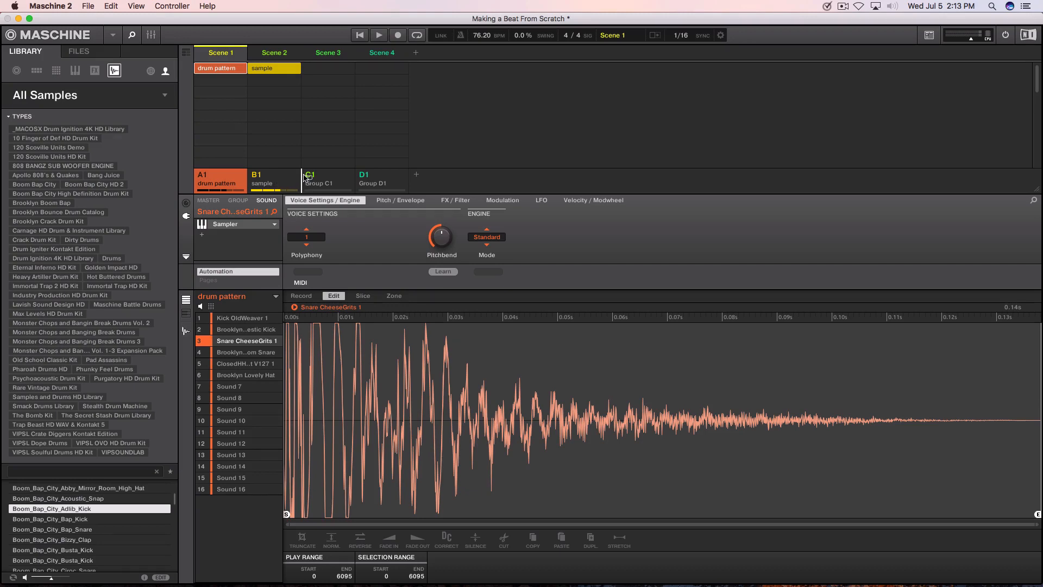
- Reorder the groups so sample is A1 and drum pattern is B1, and move Scene 1 behind Scene 2
drag(292, 184, 291, 185)
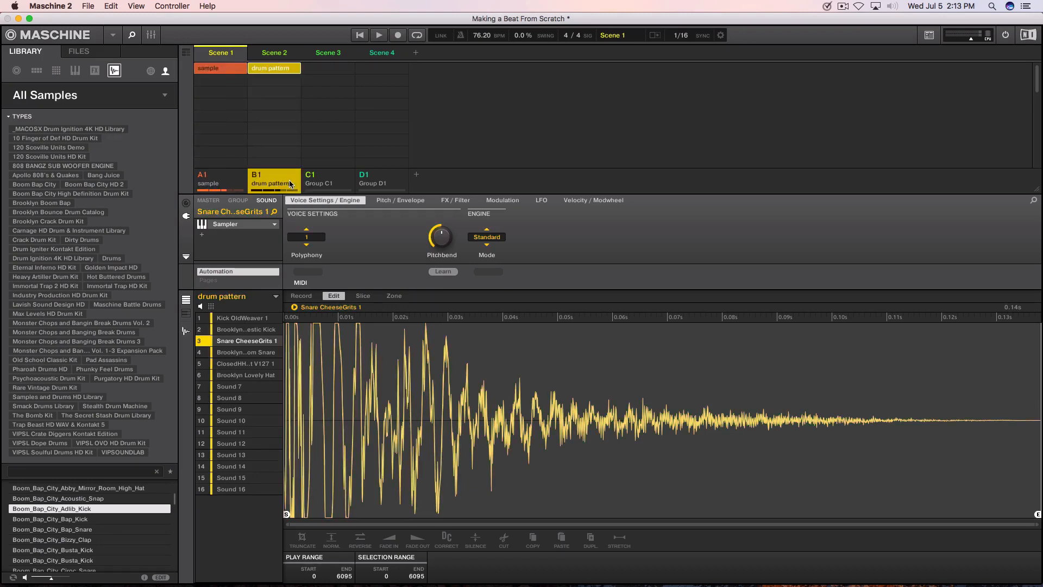
click(228, 185)
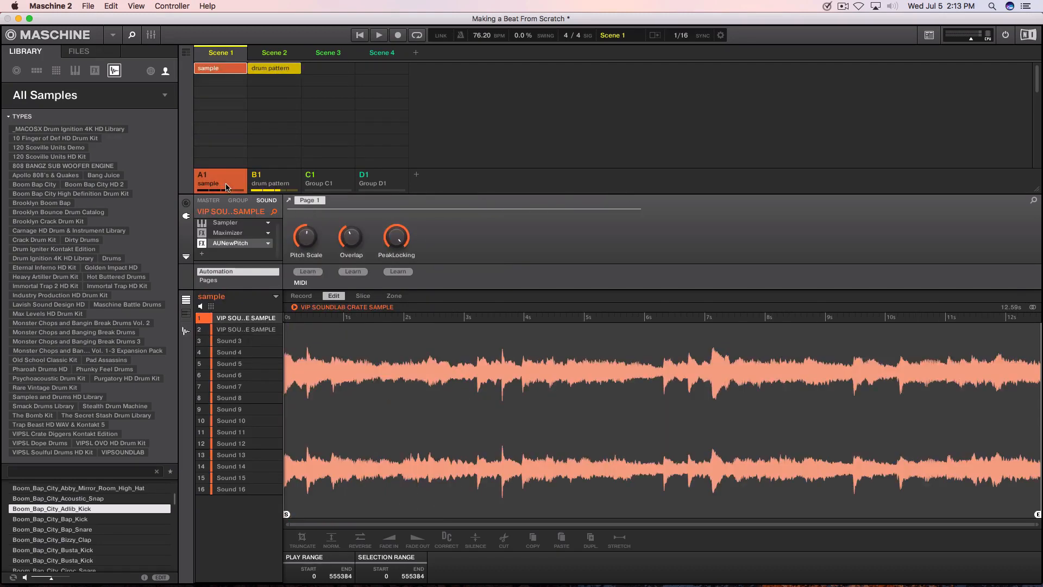
click(264, 186)
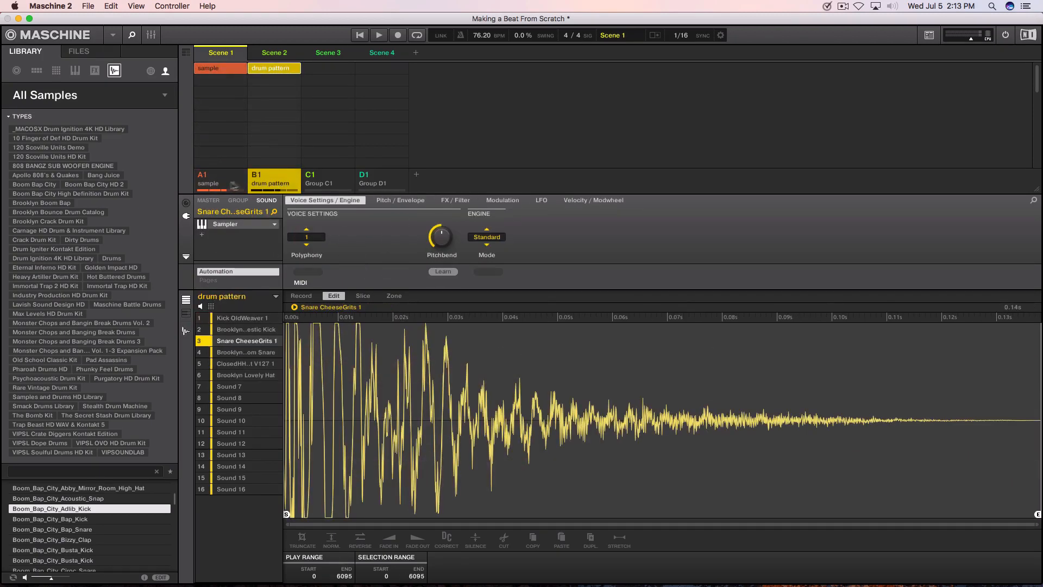
click(225, 186)
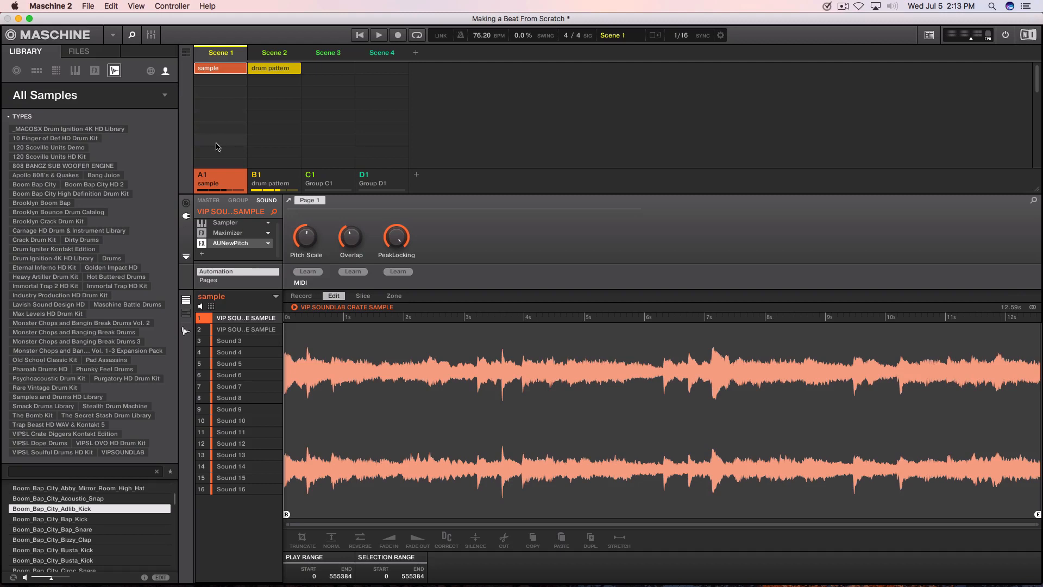
drag(240, 54, 272, 57)
- Switch to the arrangement timeline and assign Scene 1 to the first section at bar 1
click(185, 53)
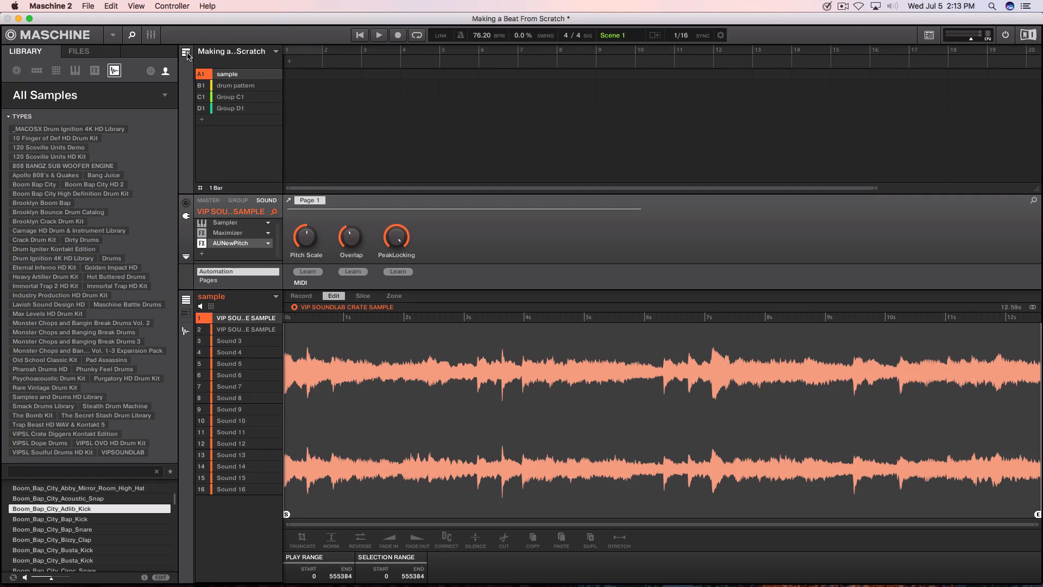
click(289, 65)
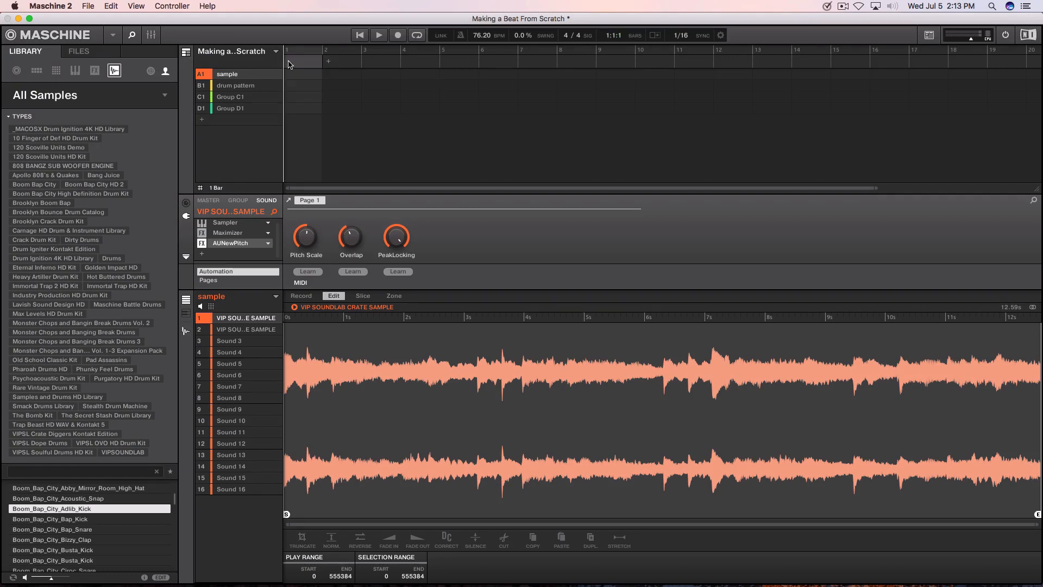
right_click(290, 64)
mouse_move(320, 79)
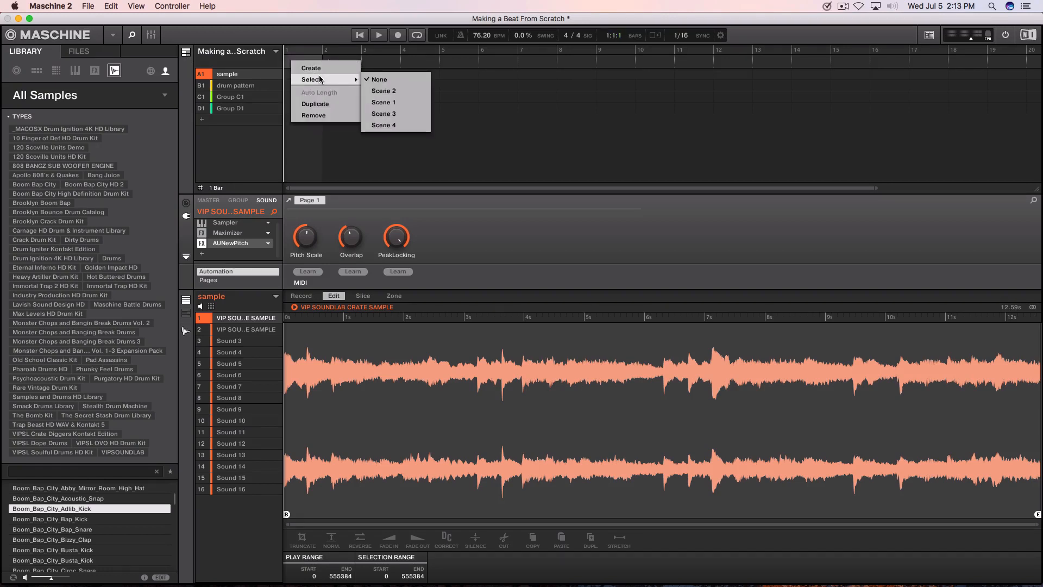
click(374, 102)
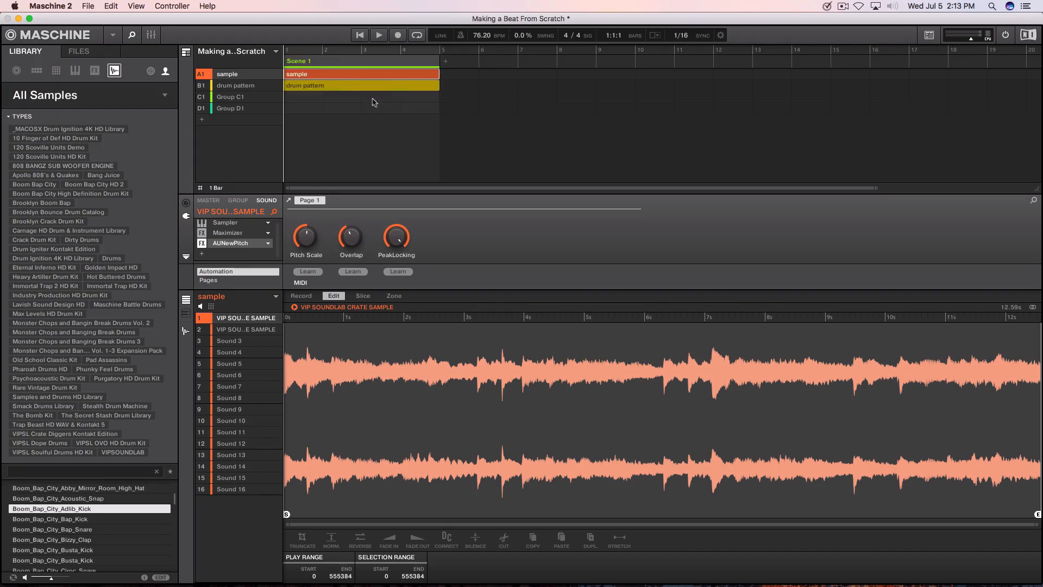
- Assign Scene 2 to the section at bar 5 and replace that assignment with Scene 3
click(447, 63)
right_click(447, 64)
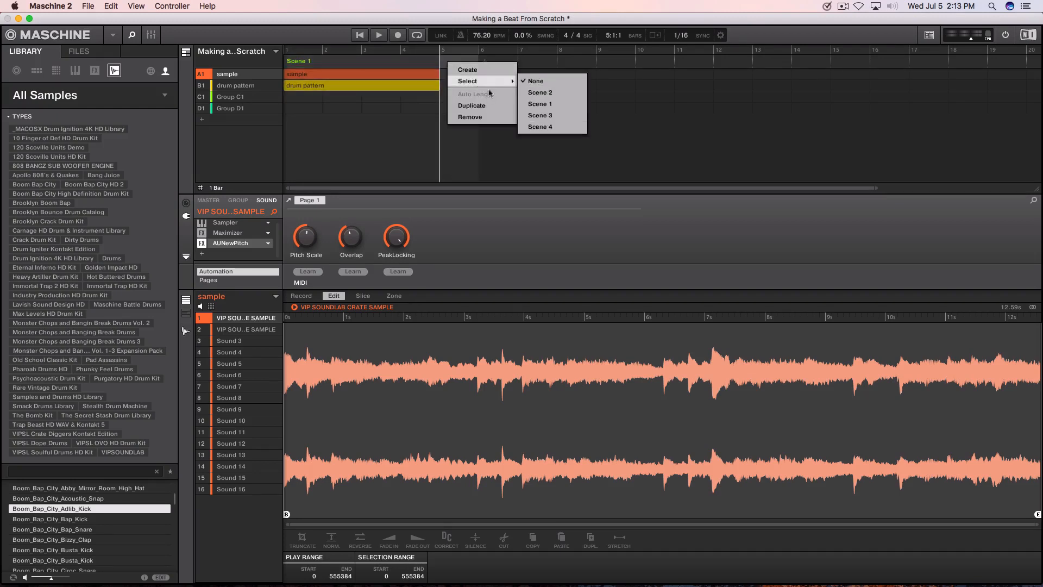
click(540, 92)
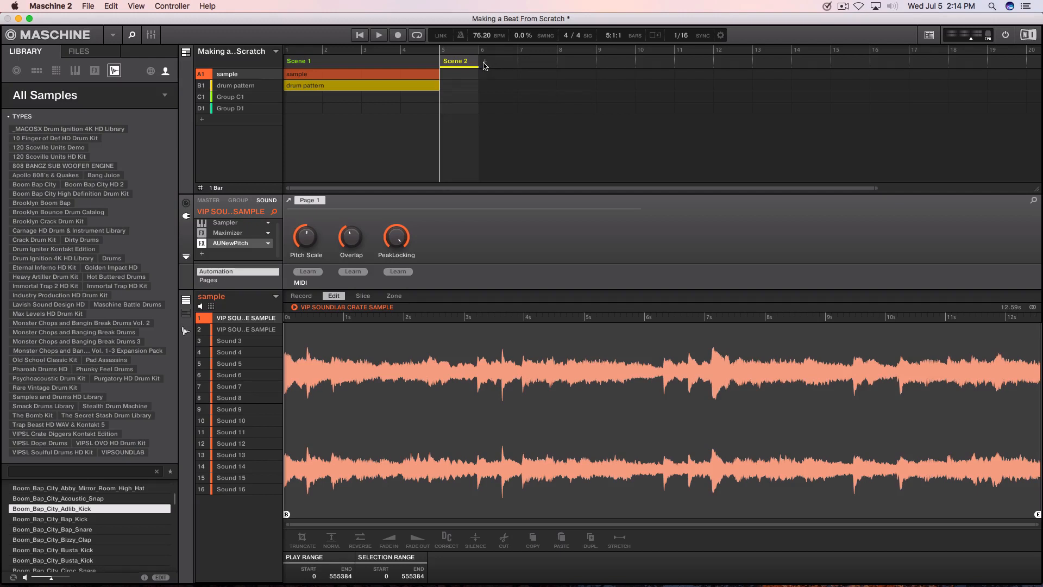
right_click(455, 63)
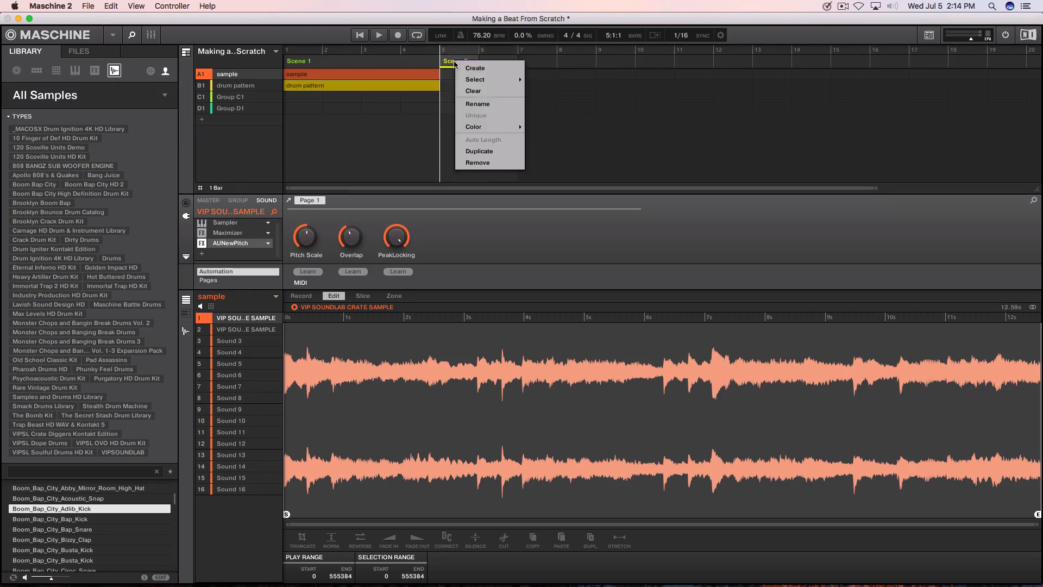
mouse_move(512, 82)
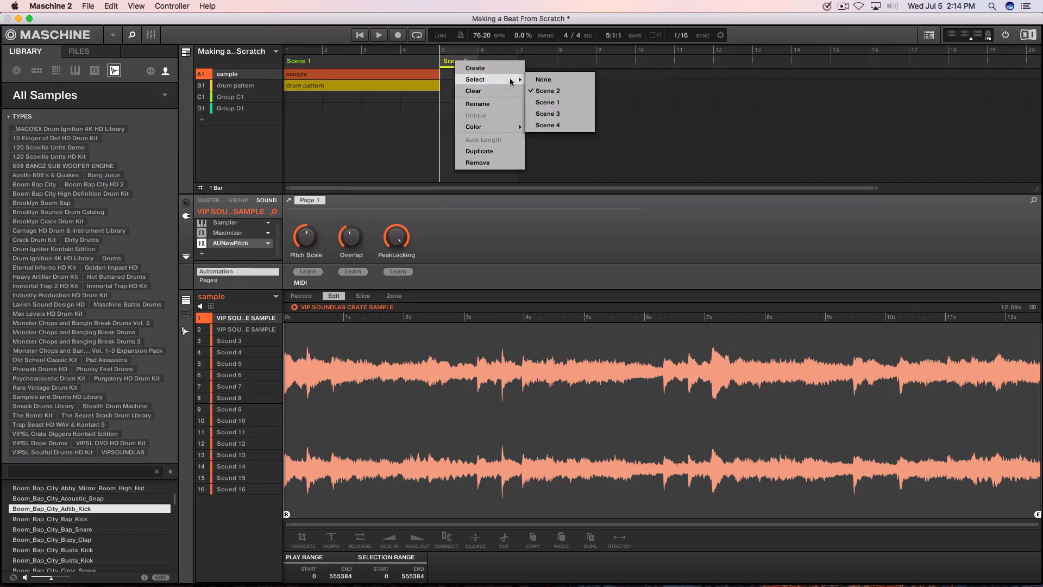
click(559, 114)
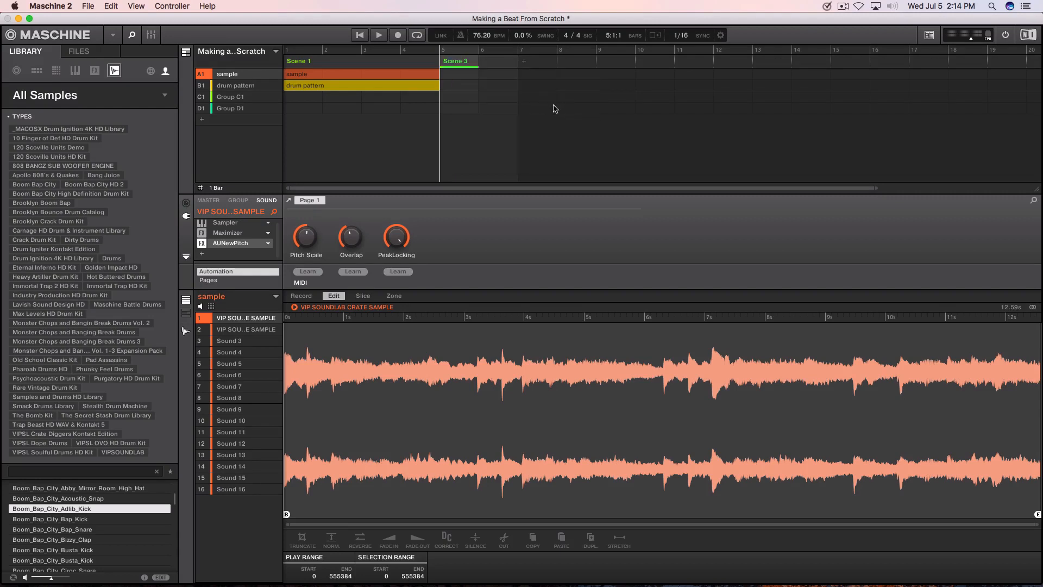
- Add an empty section at bar 7 and append Scene 2 at bar 8 of the timeline
click(517, 64)
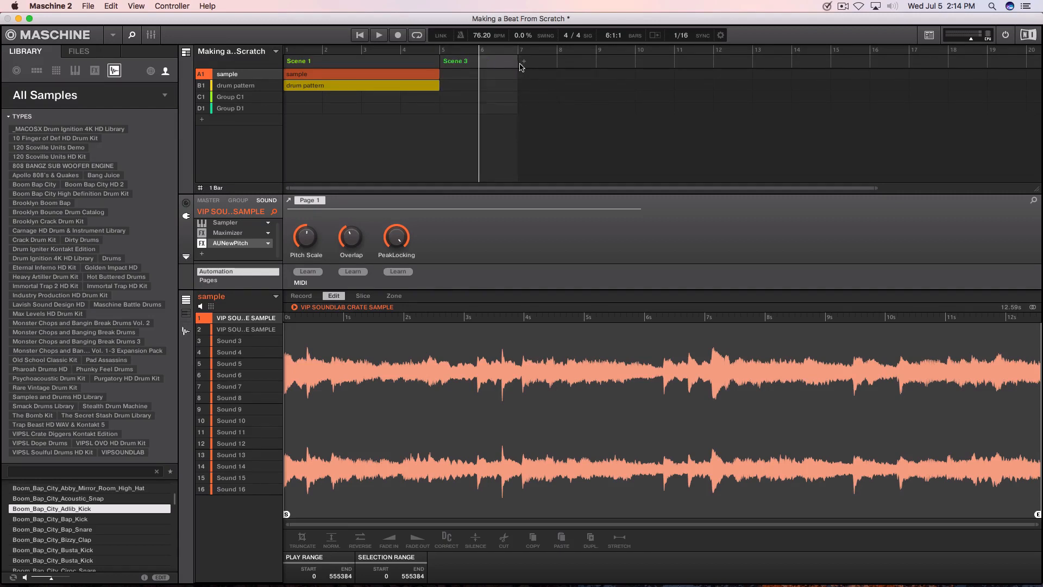
click(524, 65)
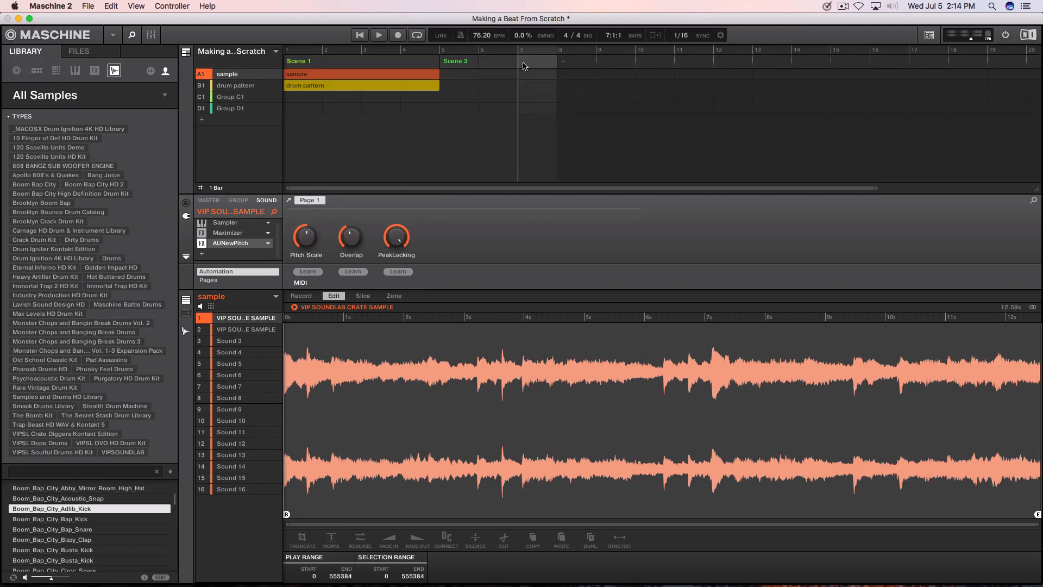
click(565, 65)
mouse_move(630, 81)
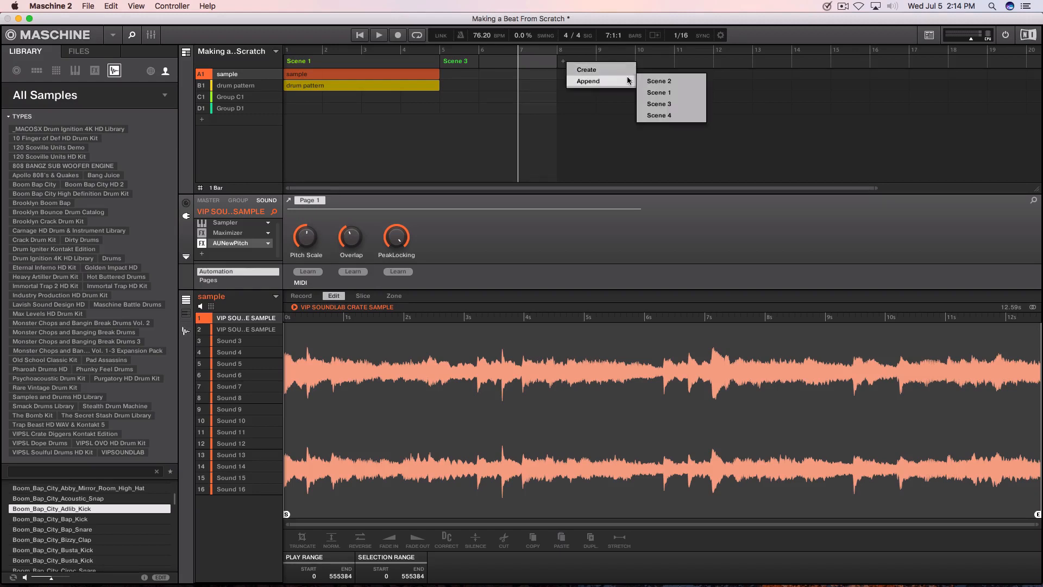
click(656, 81)
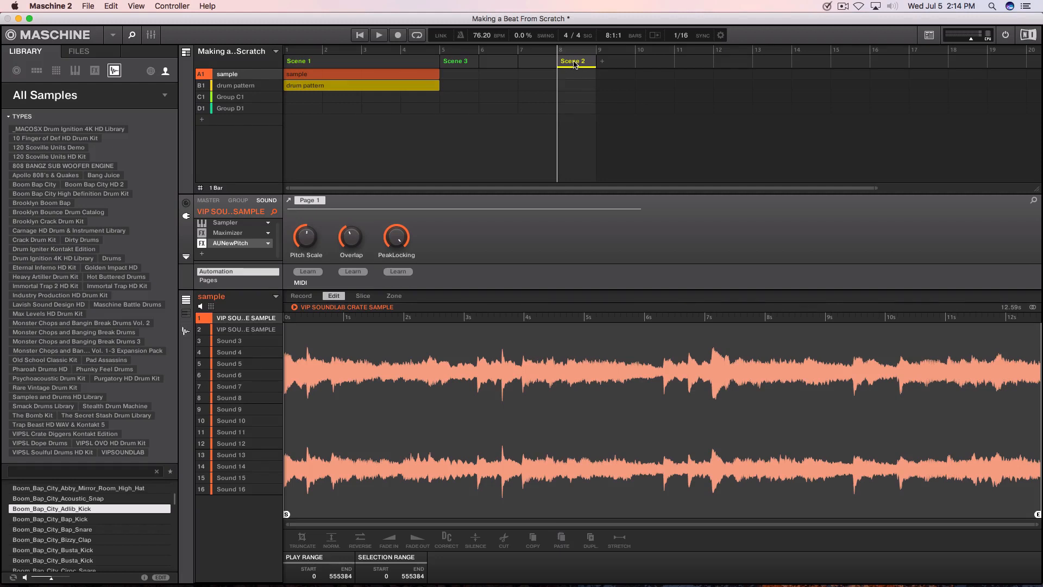
- Add an empty section at bar 9 and append Scene 4 at bar 10 of the timeline
click(608, 66)
click(652, 65)
mouse_move(687, 81)
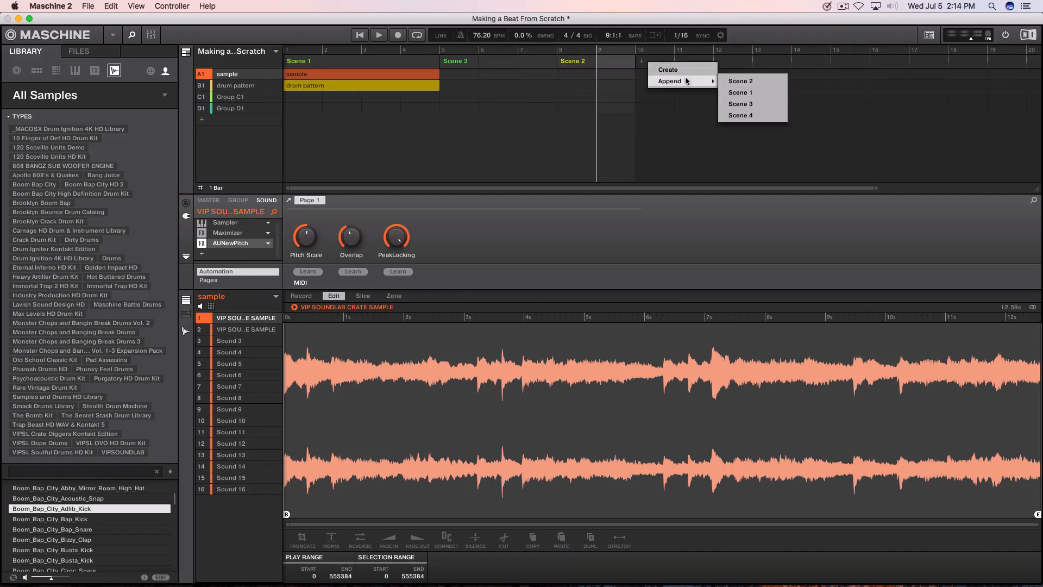
click(750, 115)
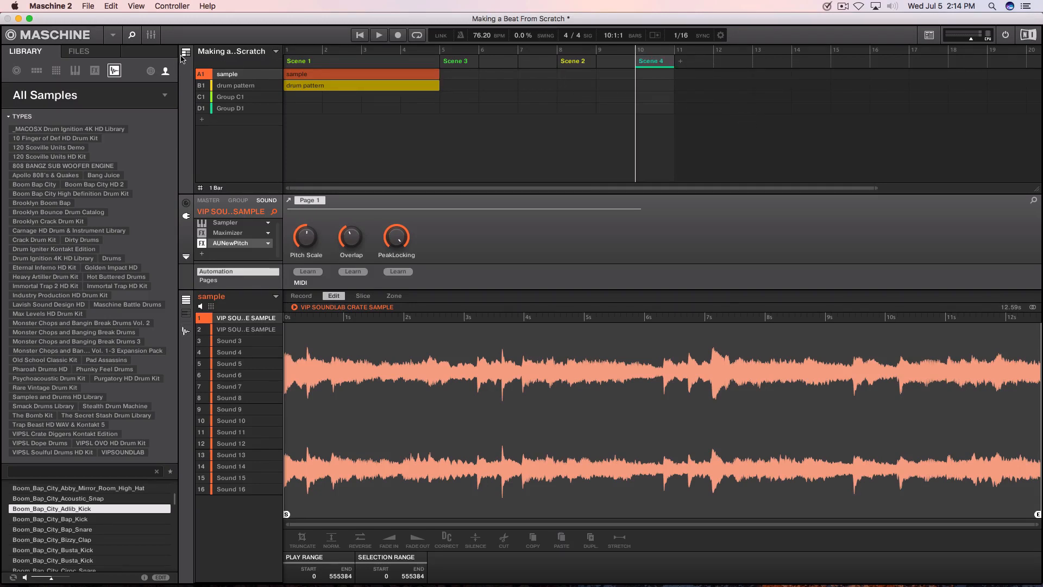
- Move Scene 1 back in front of Scene 2 in the Ideas view and compare the order with the arrangement timeline
click(185, 54)
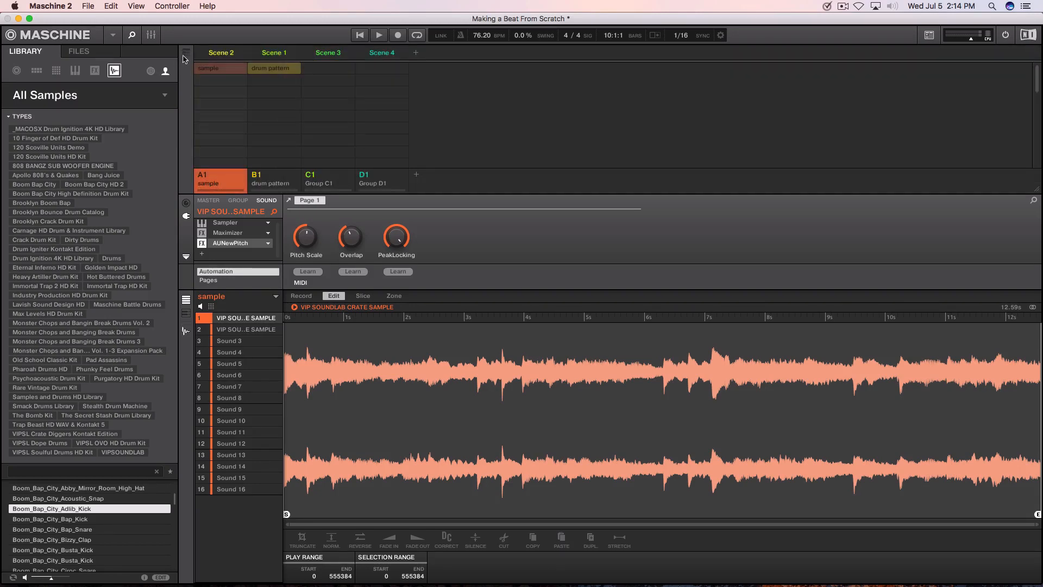
click(242, 64)
click(272, 56)
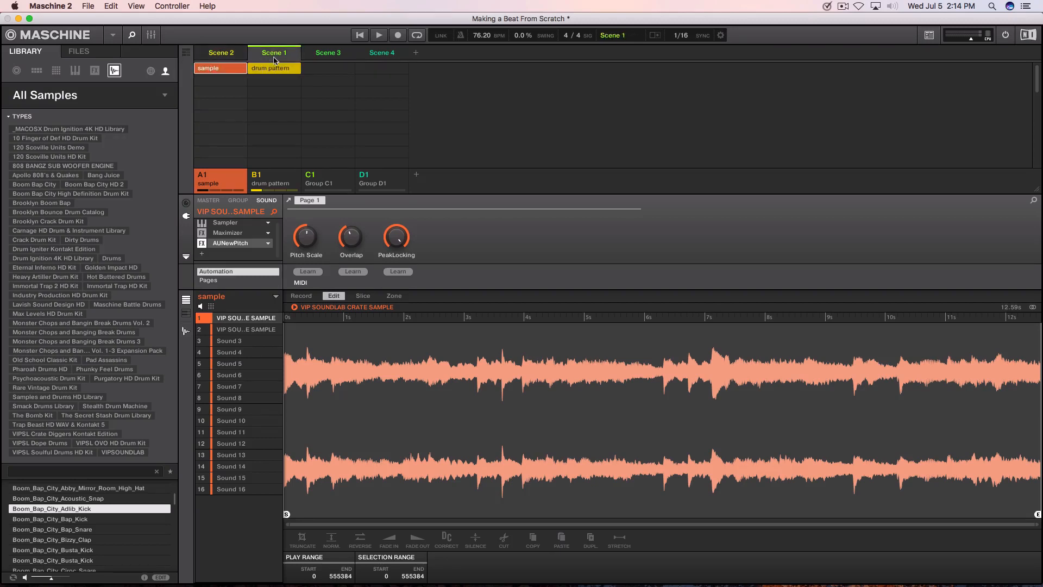
drag(272, 56, 223, 54)
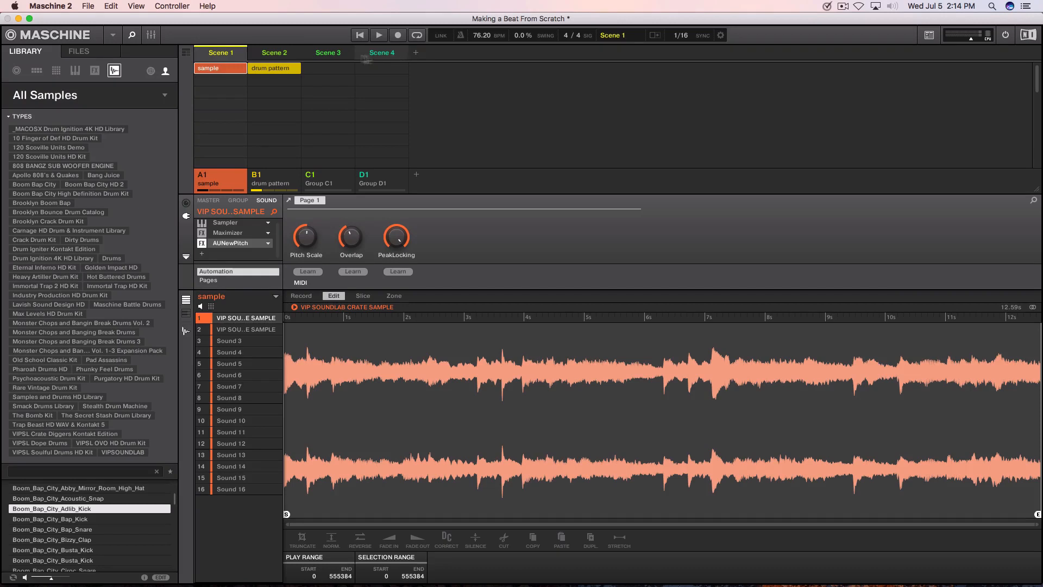
click(186, 53)
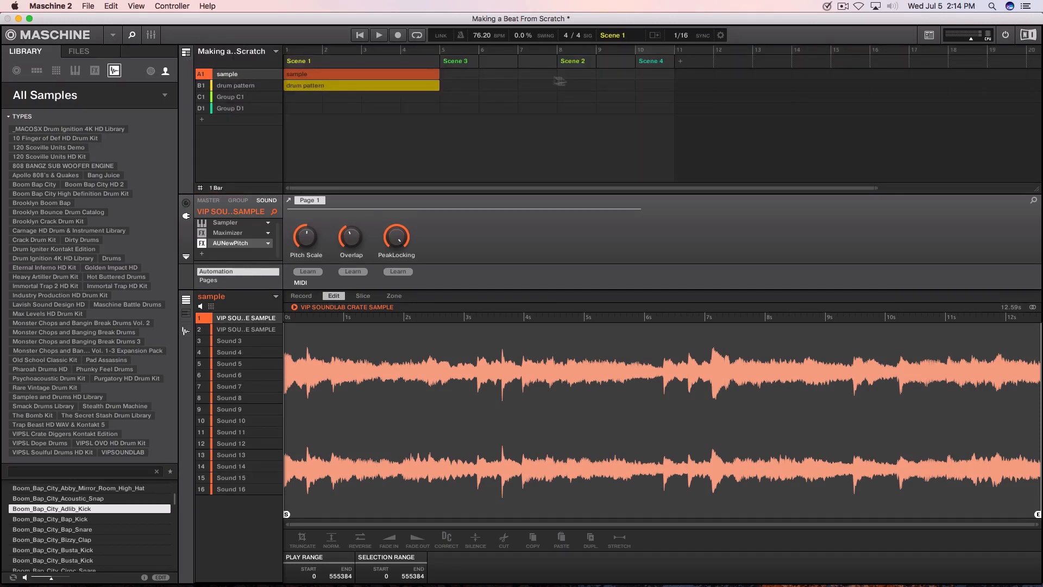
click(185, 56)
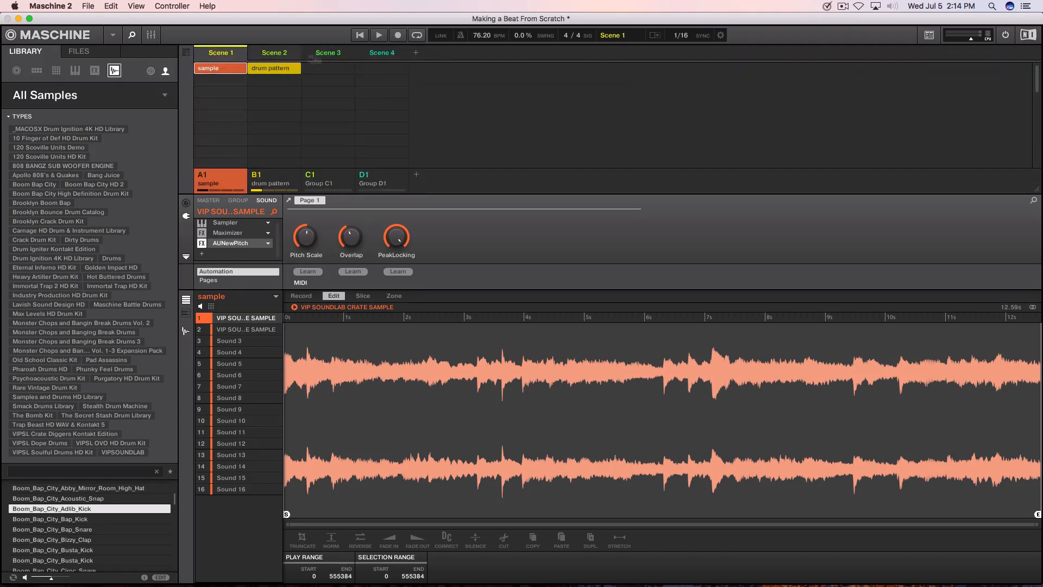
- Reorder the scenes in the Ideas view to Scene 4, Scene 3, Scene 2, Scene 1, and view the reordered scenes
drag(351, 56, 218, 57)
drag(381, 57, 275, 57)
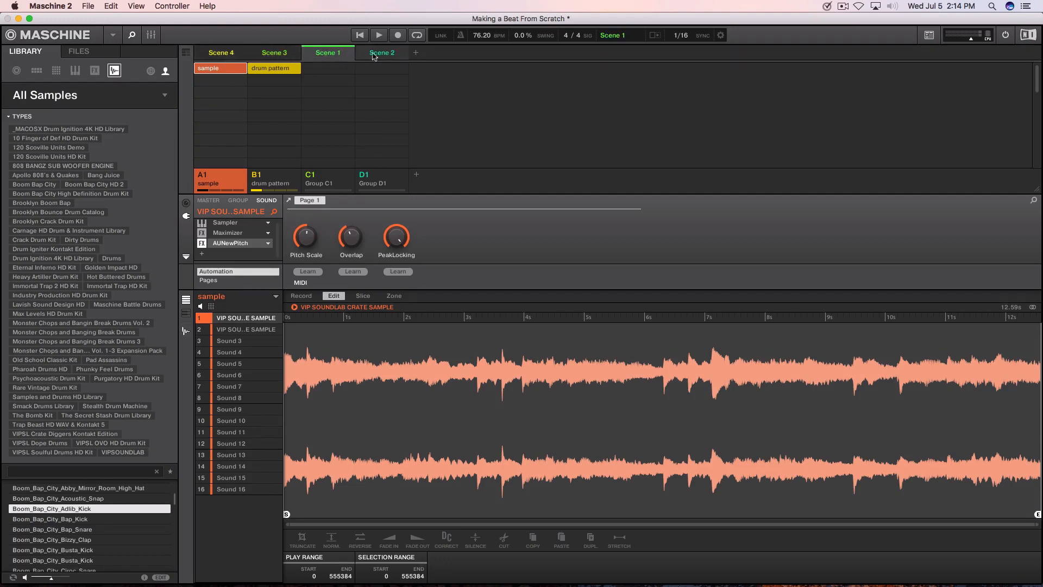
drag(375, 57, 318, 56)
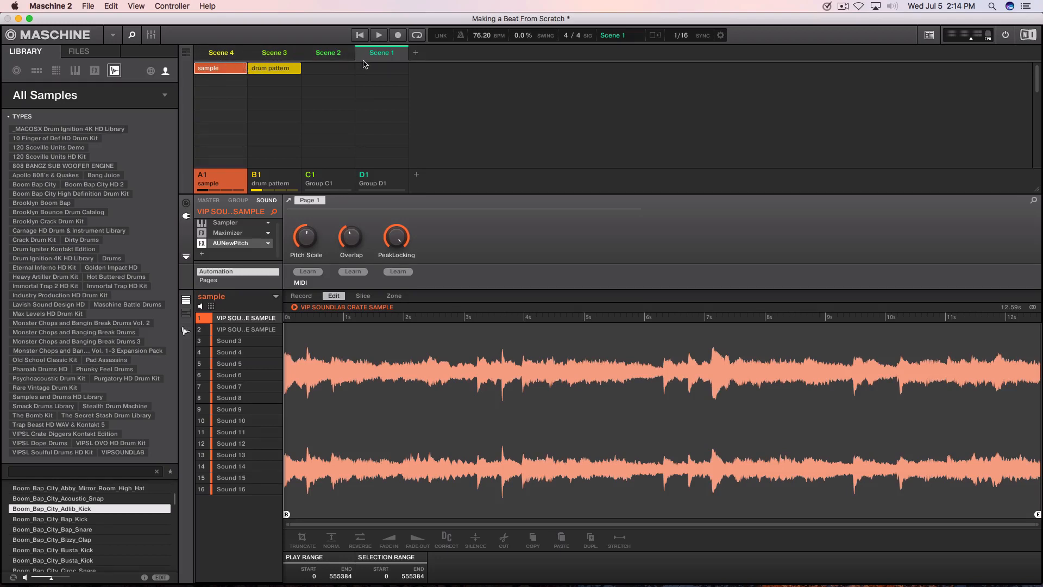
click(335, 57)
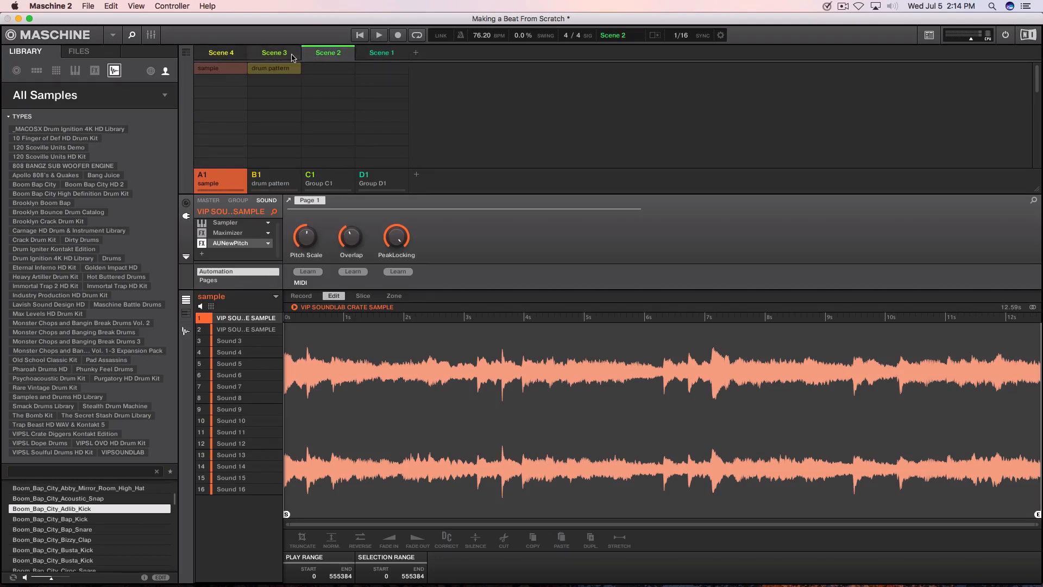
click(293, 57)
click(237, 57)
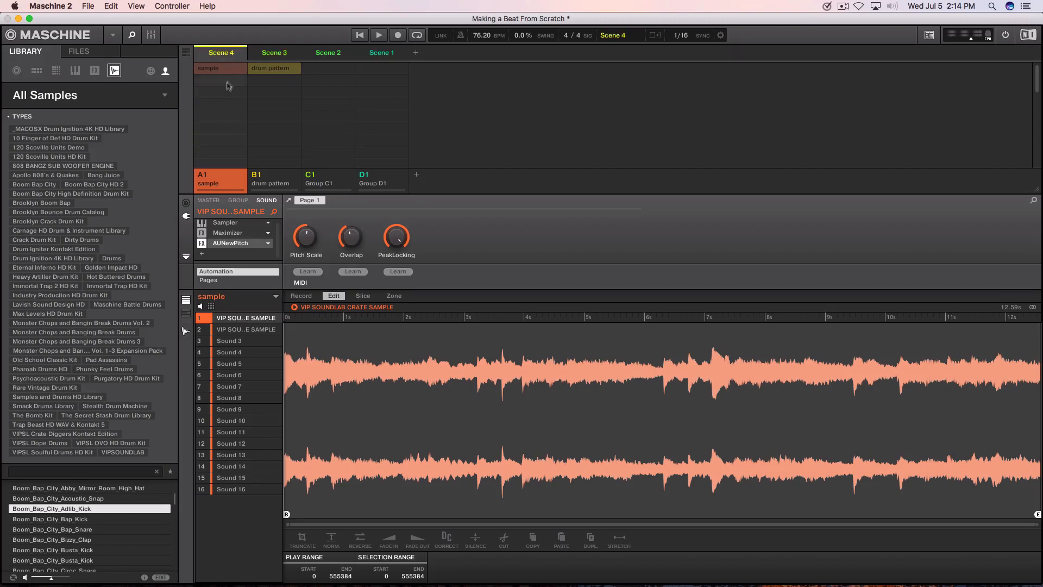
- Return to the arrangement timeline and assign Scene 4 to the first section in place of Scene 1
click(186, 53)
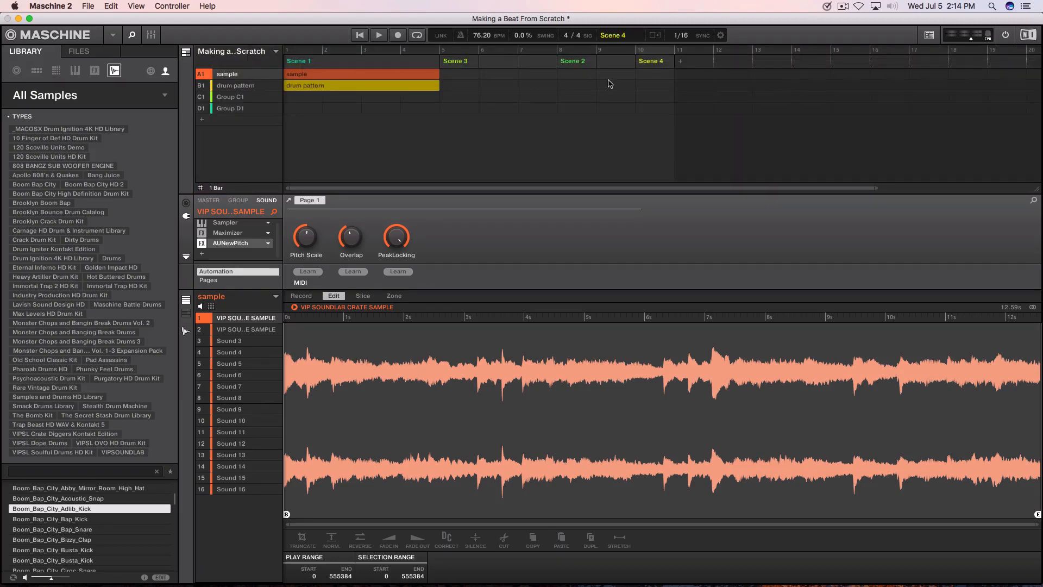
right_click(373, 64)
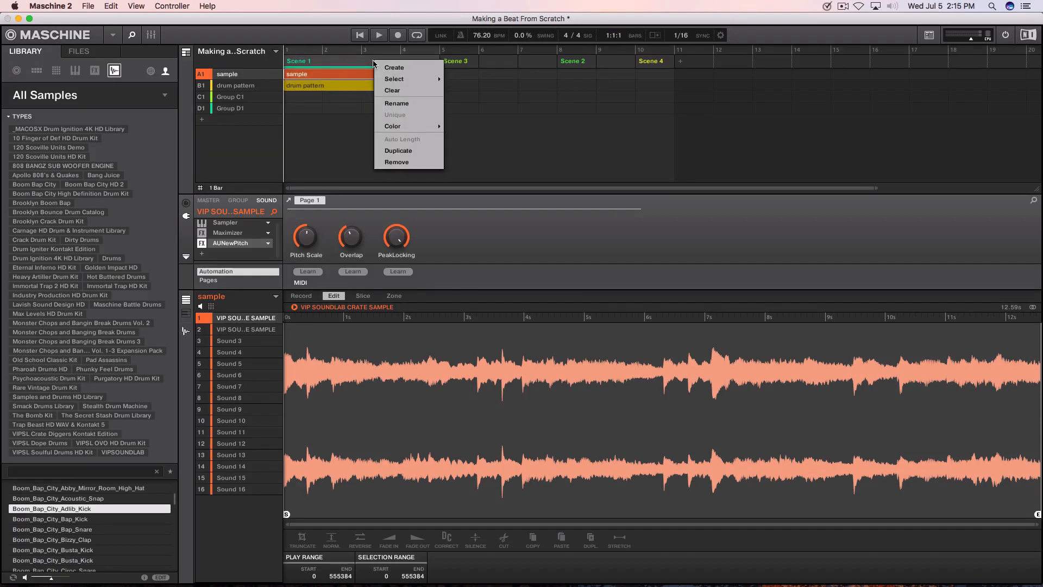
click(365, 61)
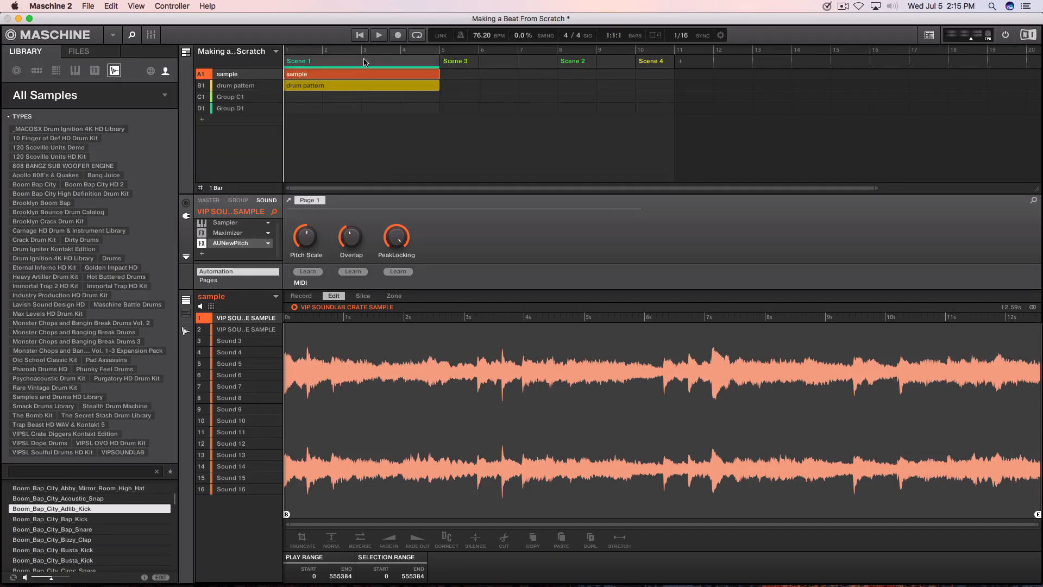
right_click(333, 66)
mouse_move(370, 79)
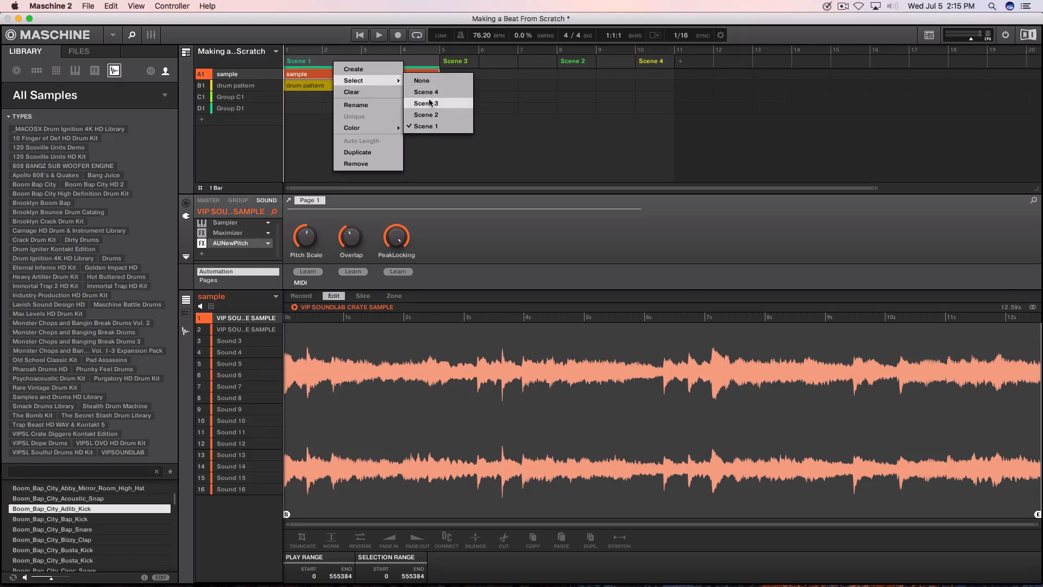
click(432, 93)
- Assign Scene 1 to the last section, at bar 7 of the arrangement timeline, in place of Scene 4
right_click(349, 65)
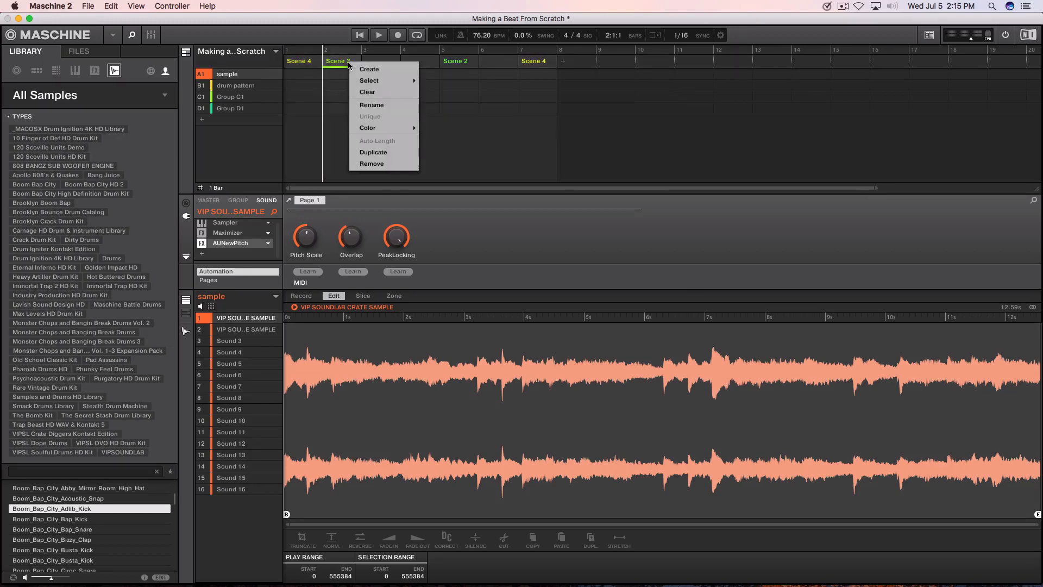
click(532, 66)
right_click(531, 65)
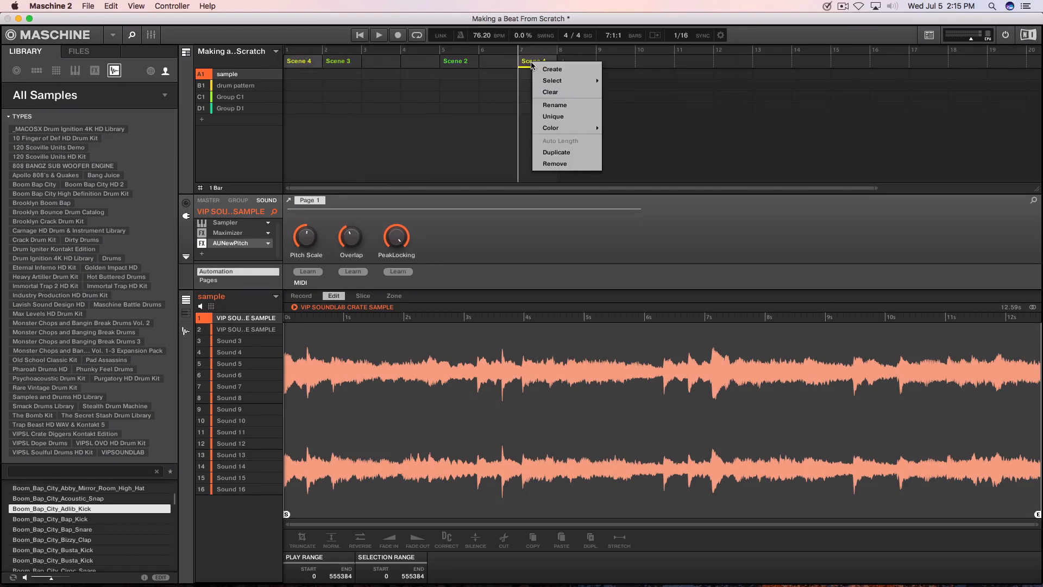
mouse_move(591, 79)
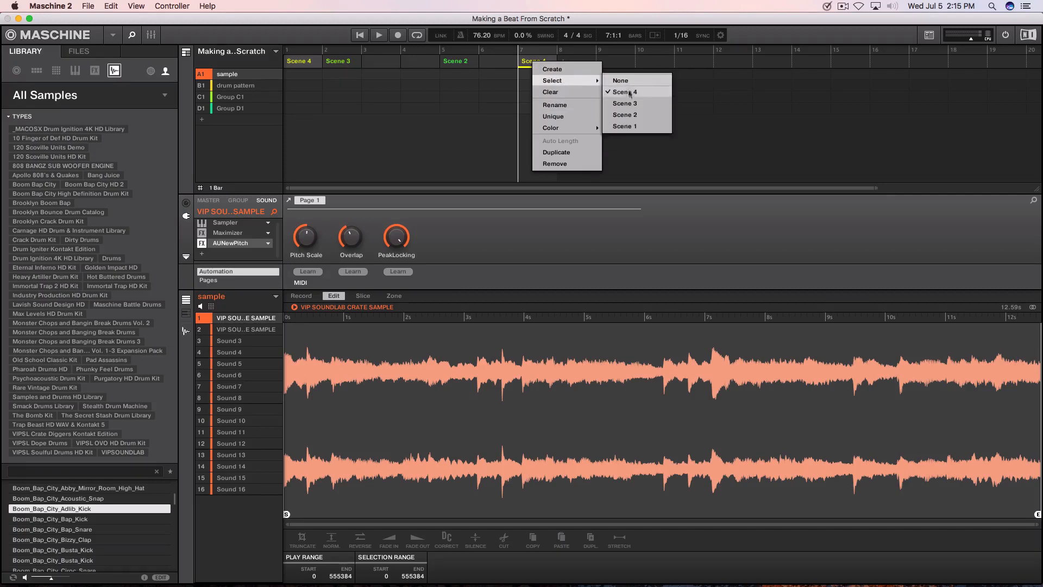
click(629, 127)
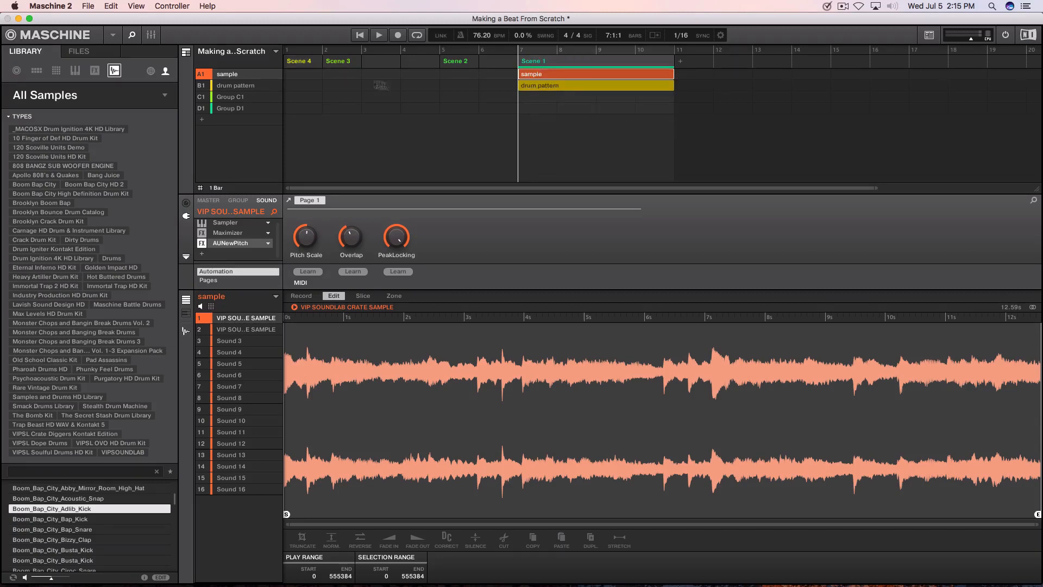
- Switch to the Ideas view, select Group C1, and filter the sample library to the 120 Scoville Units HD Kit
click(189, 54)
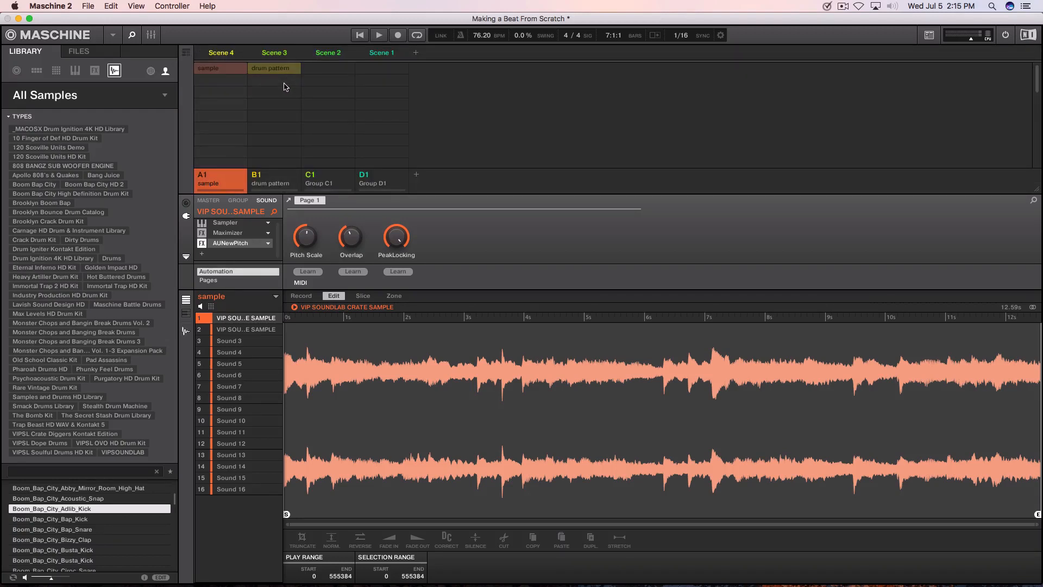
click(332, 181)
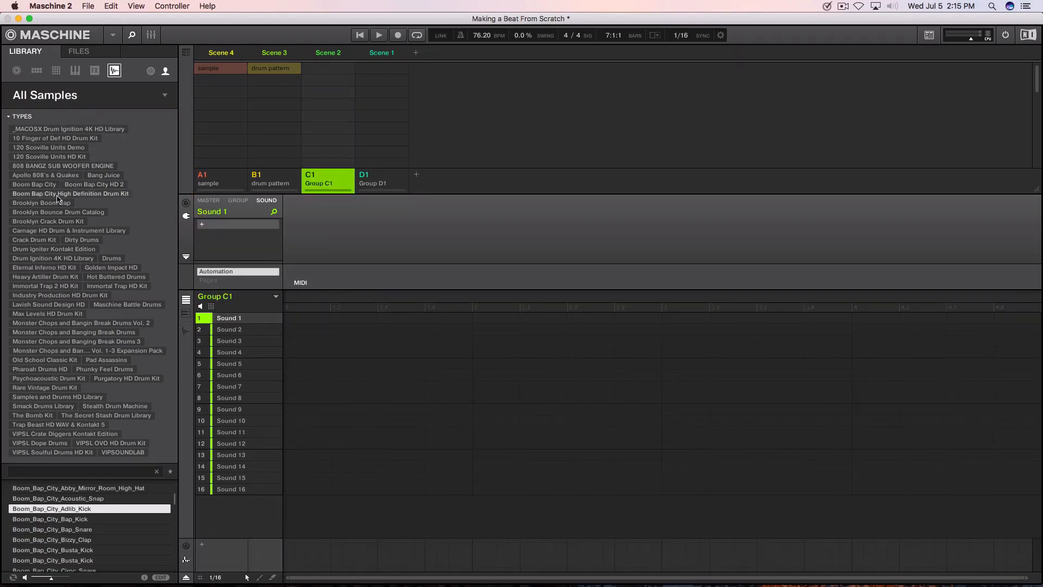
click(52, 157)
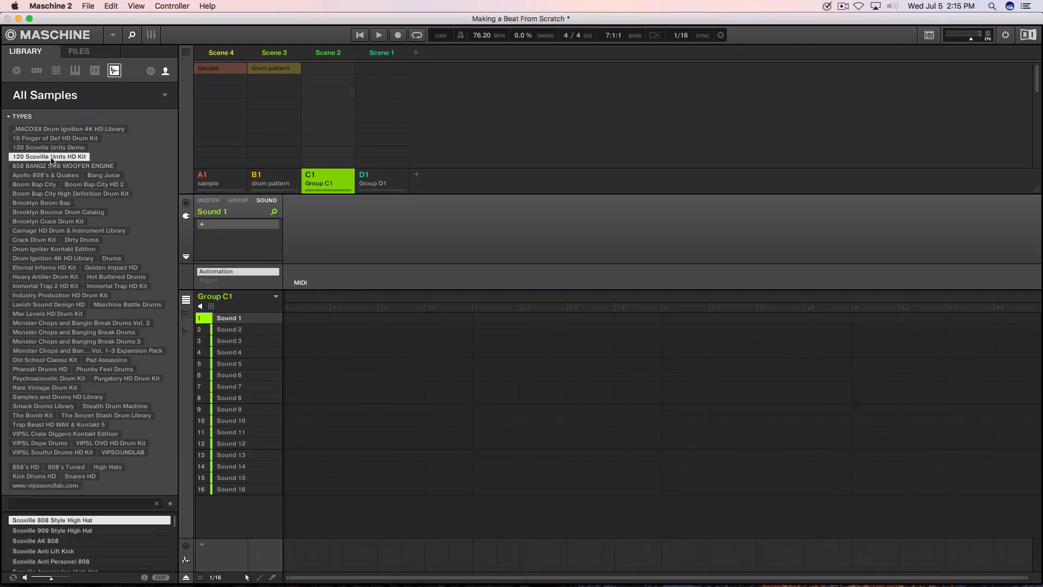
click(8, 117)
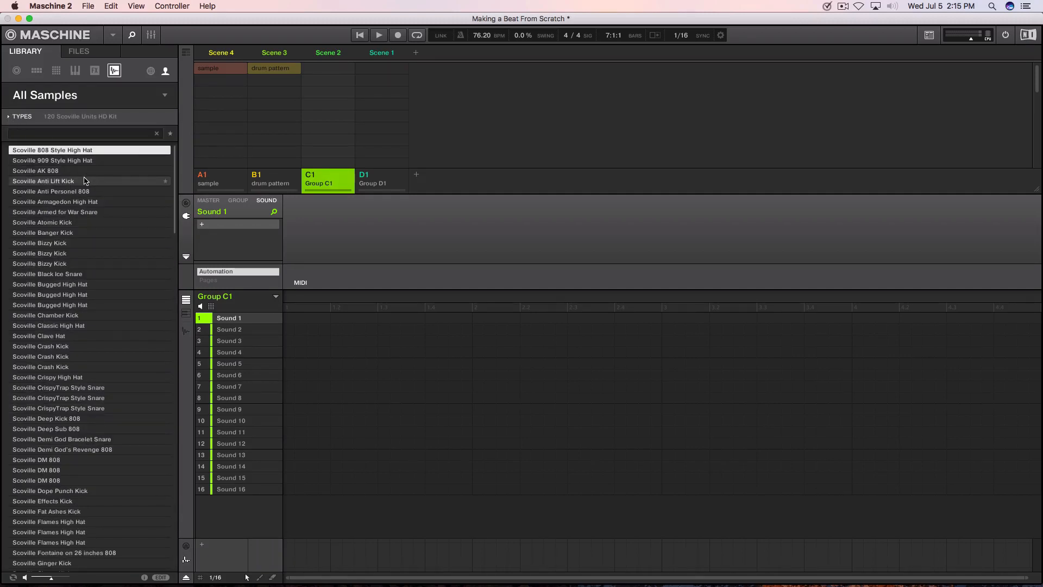
click(12, 116)
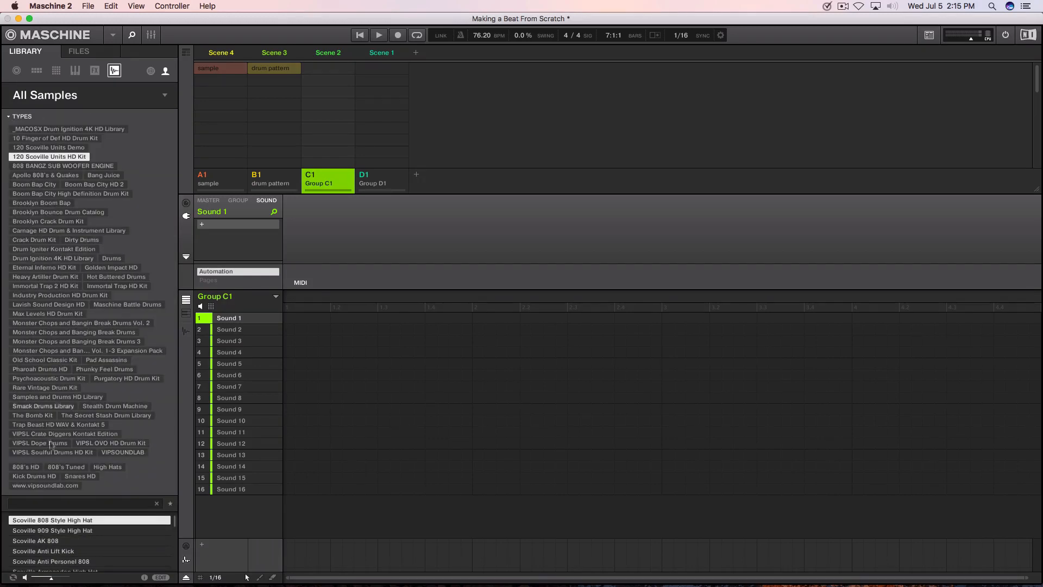
- Narrow the samples to Kick Drums HD and load Scoville Anti Lift Kick through Scoville Dope Punch Kick into Group C1
click(46, 477)
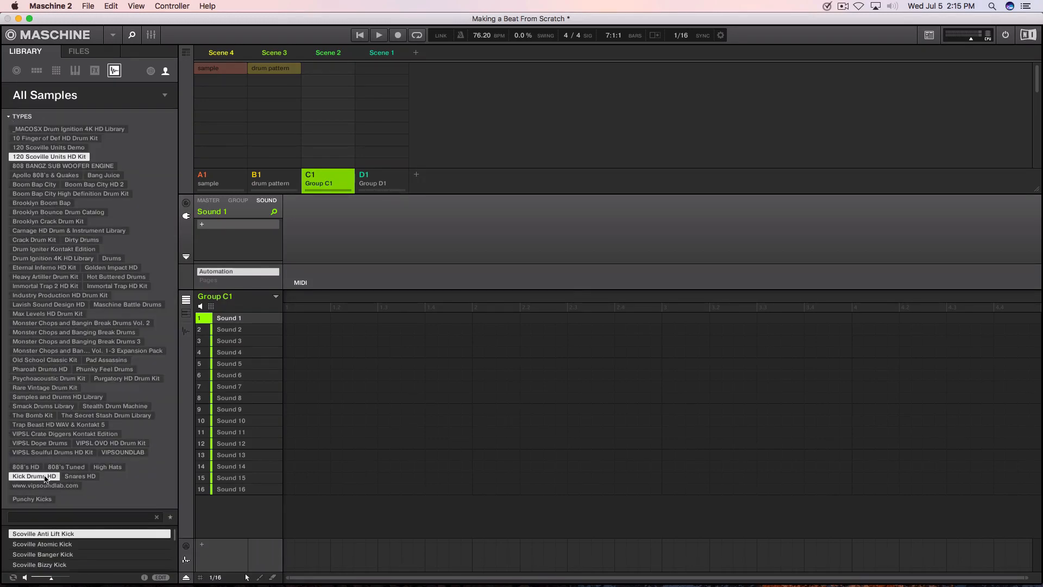
click(10, 117)
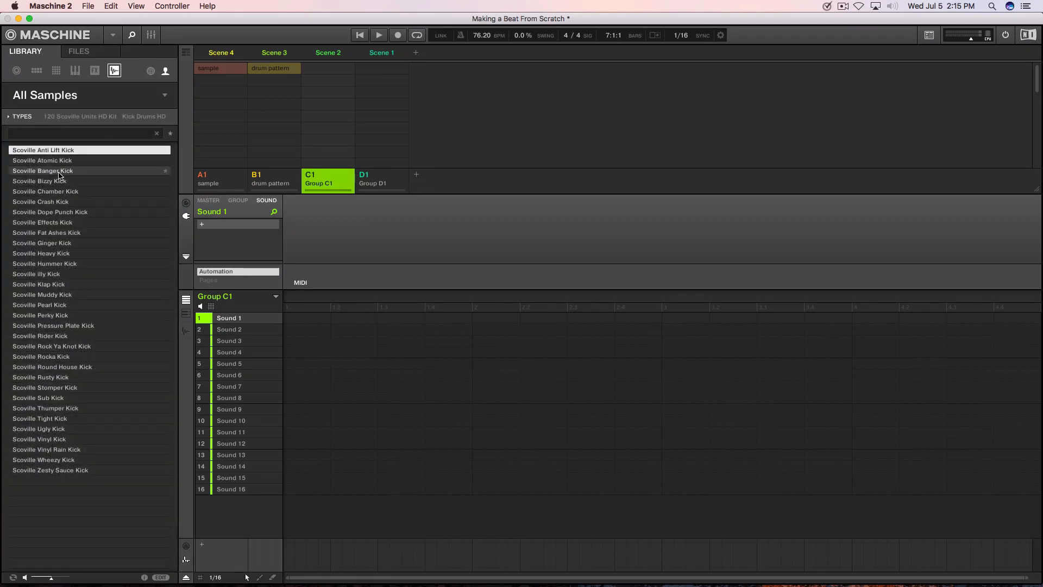
shift+click(57, 212)
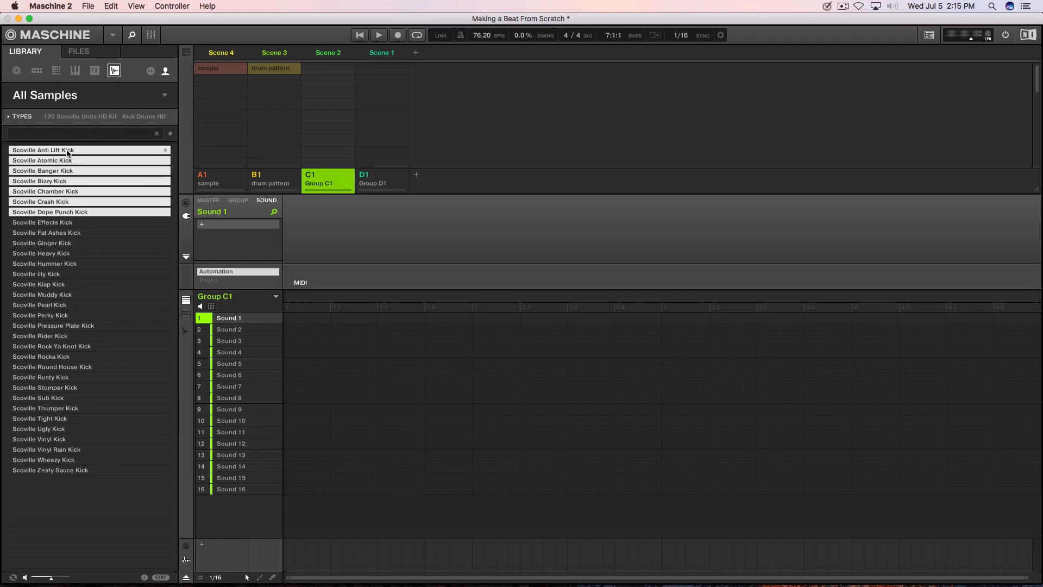
drag(68, 154, 324, 180)
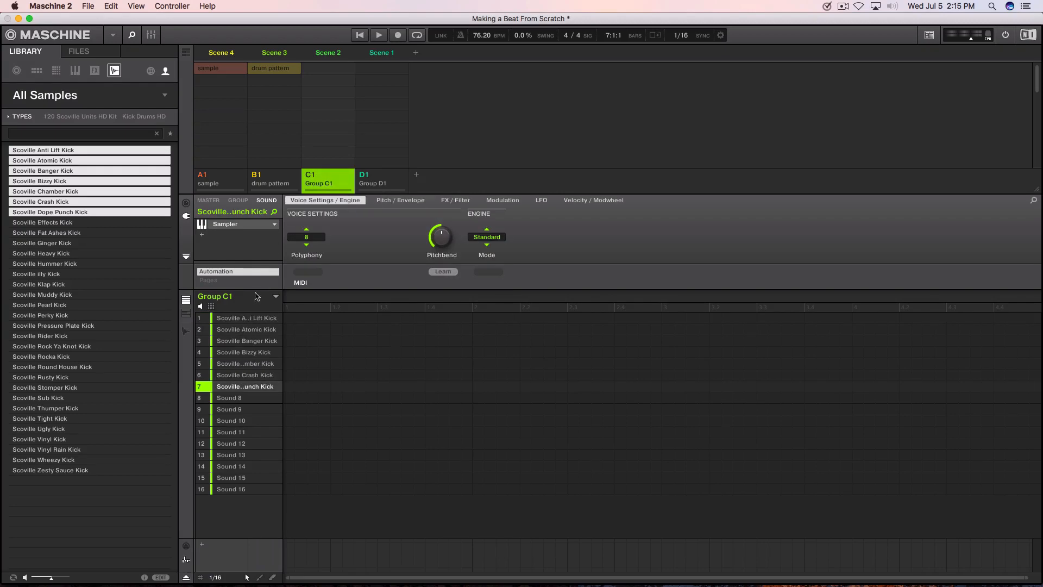
- Filter the kit to High Hats and add Scoville Classic High Hat through Scoville Infamous Open High Hat to Group C1
click(7, 117)
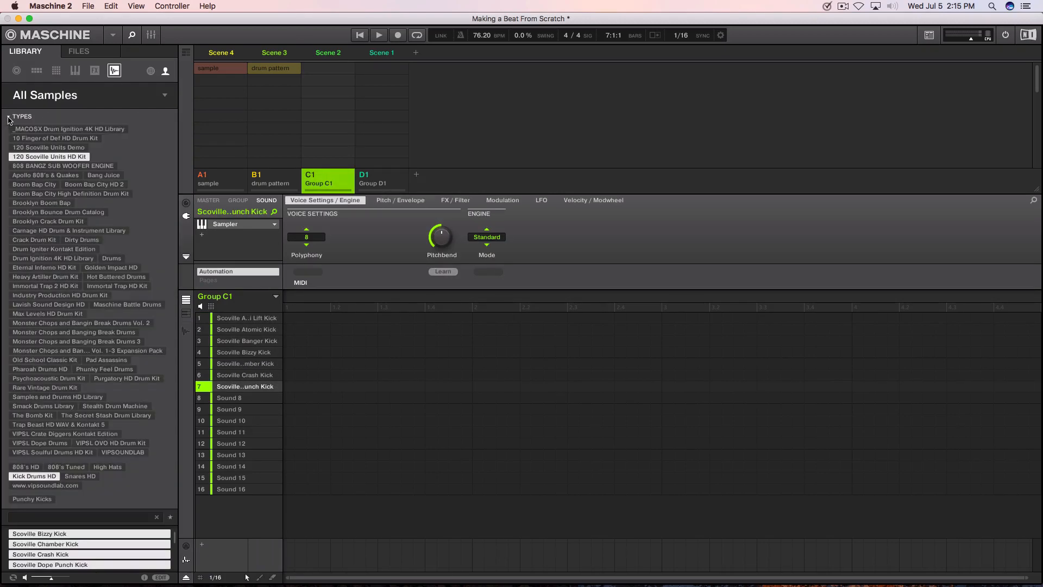
click(108, 469)
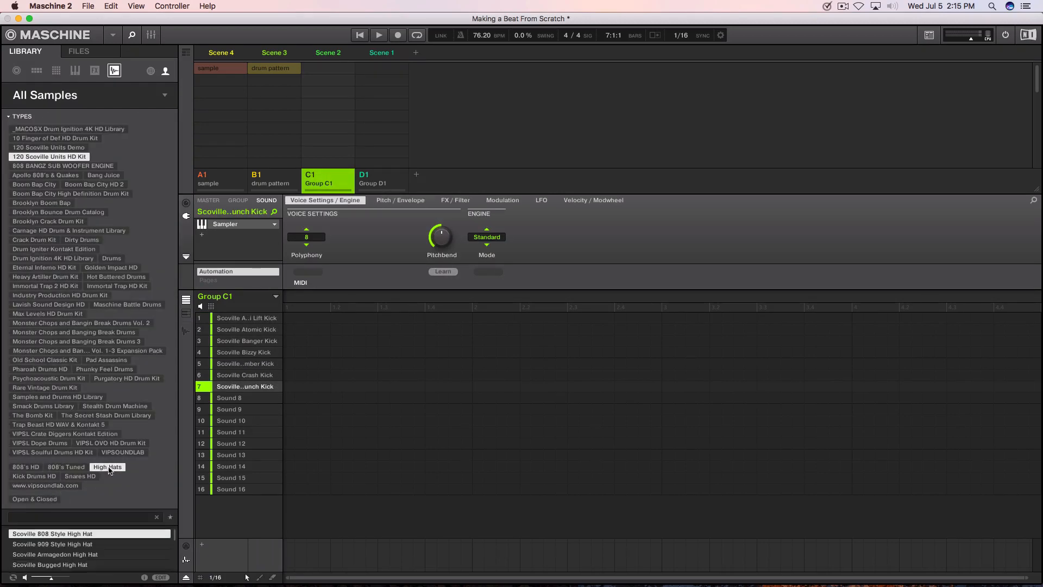
click(8, 117)
click(38, 191)
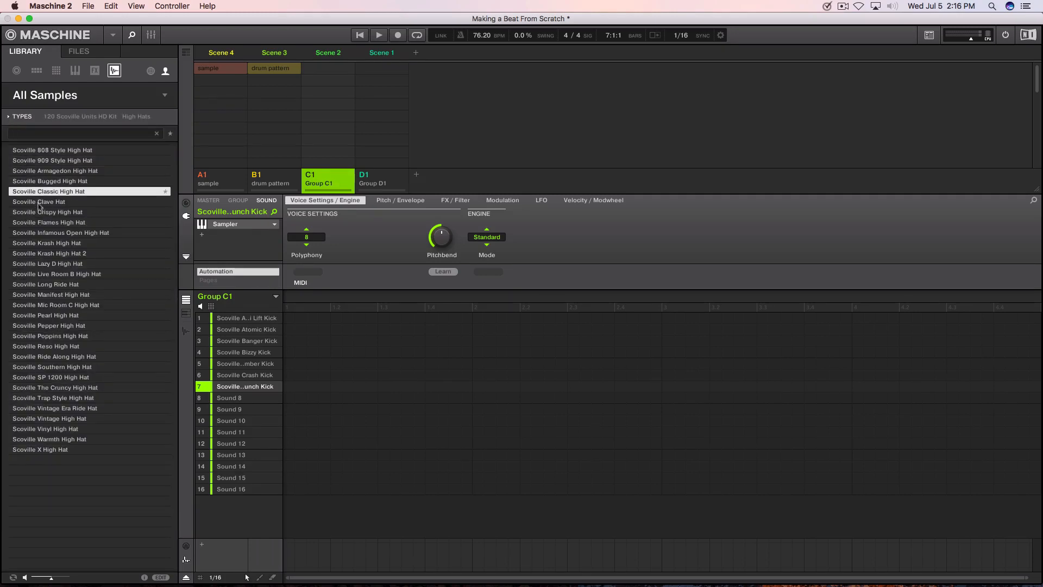
shift+click(40, 232)
drag(47, 204, 321, 178)
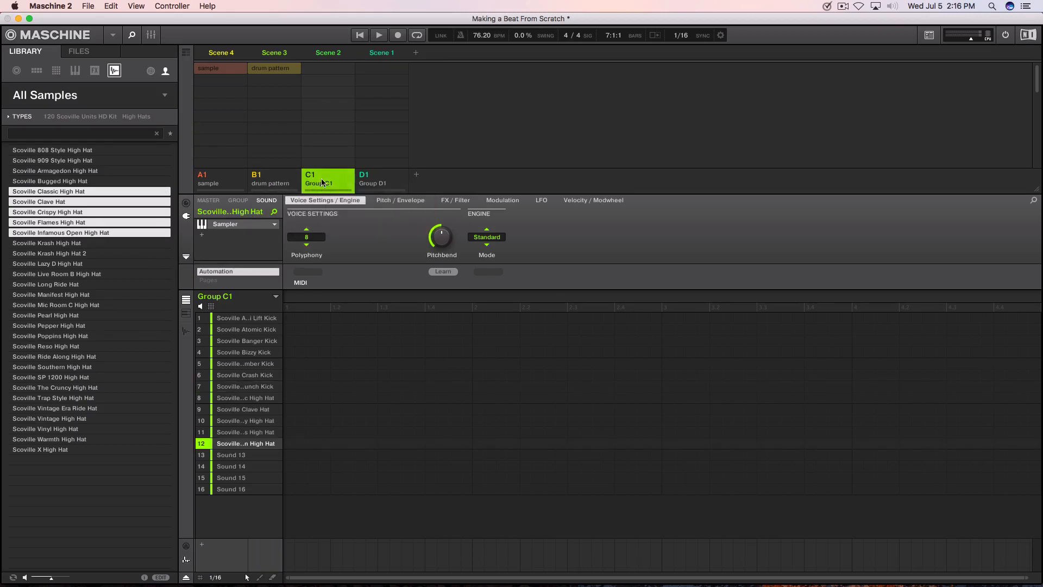
- Filter the 120 Scoville Units HD Kit samples to Snares HD and show the full snare list
click(8, 117)
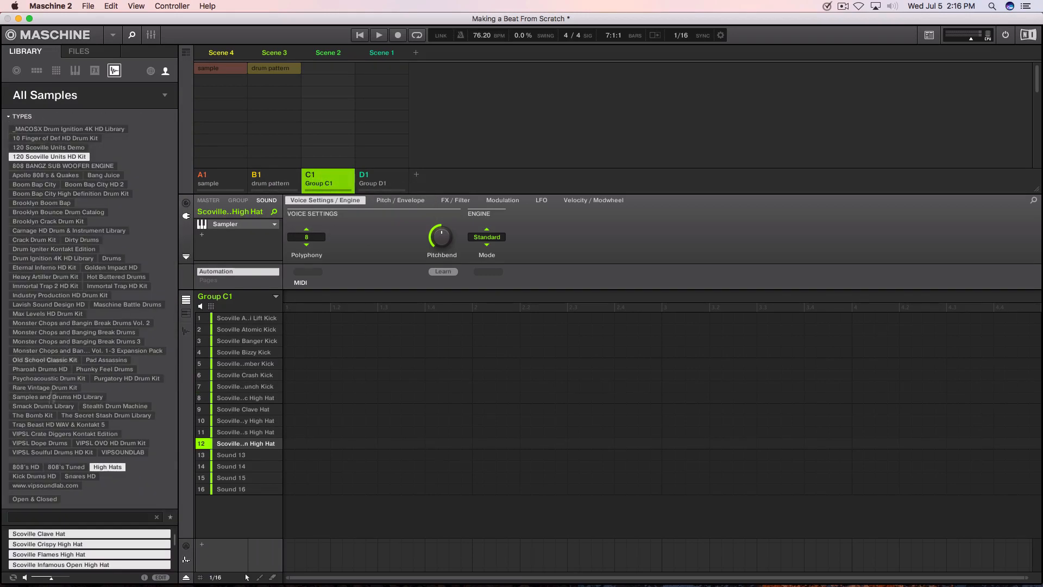
click(80, 476)
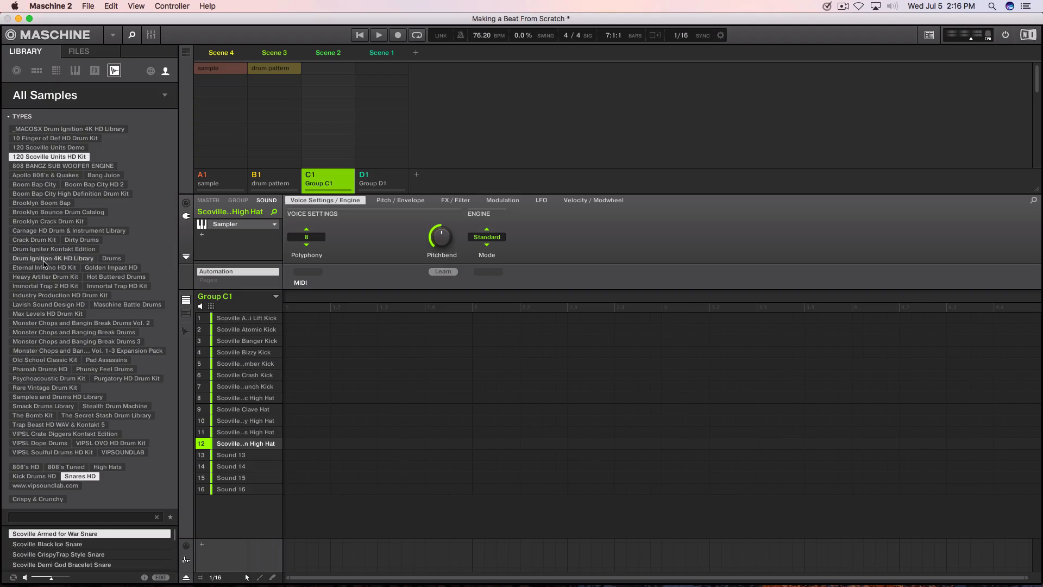
click(9, 116)
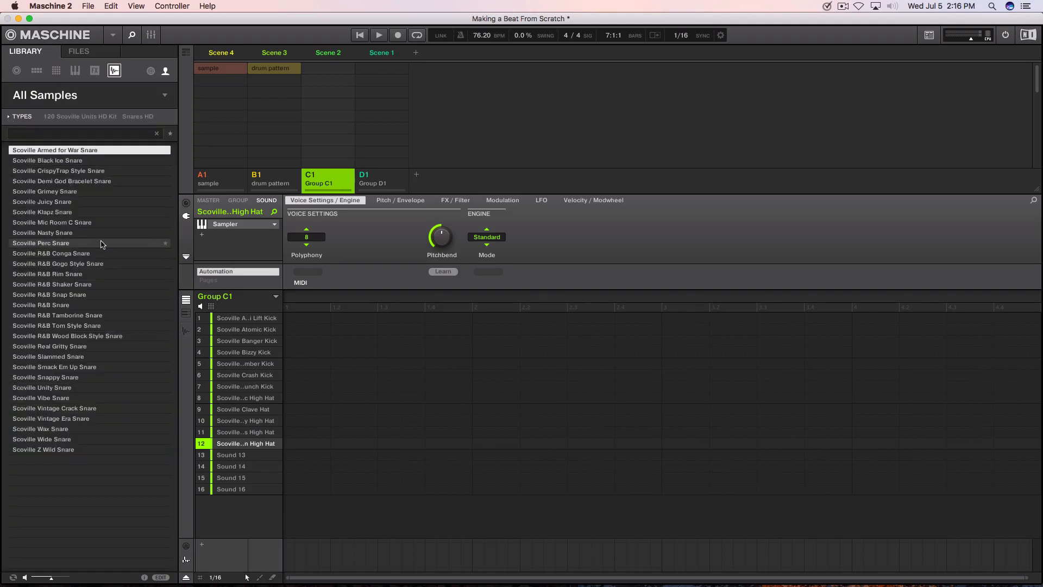
- Try to load Scoville Armed for War Snare through Scoville Grimey Snare into Group C1, and undo the load
shift+click(55, 190)
drag(71, 157, 321, 181)
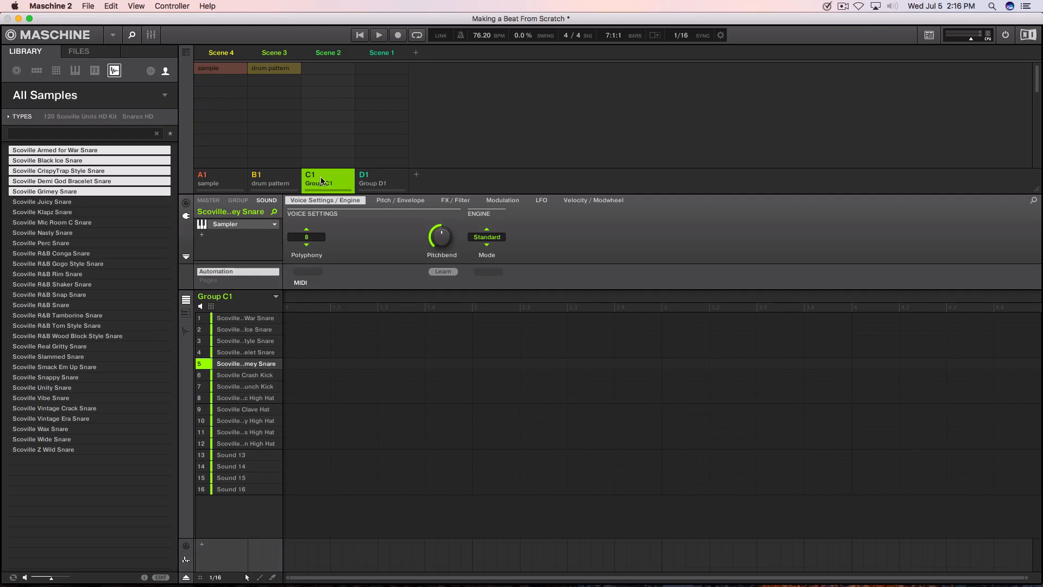
key(super+z)
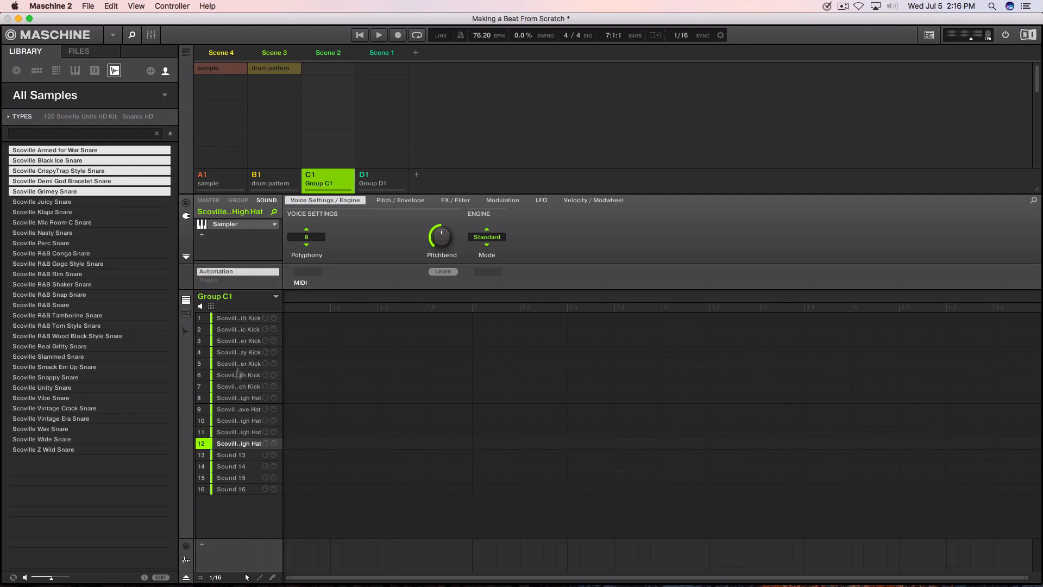
- Try loading the same five snares into Group C1 with Sound 13 selected, and undo the load again
click(243, 459)
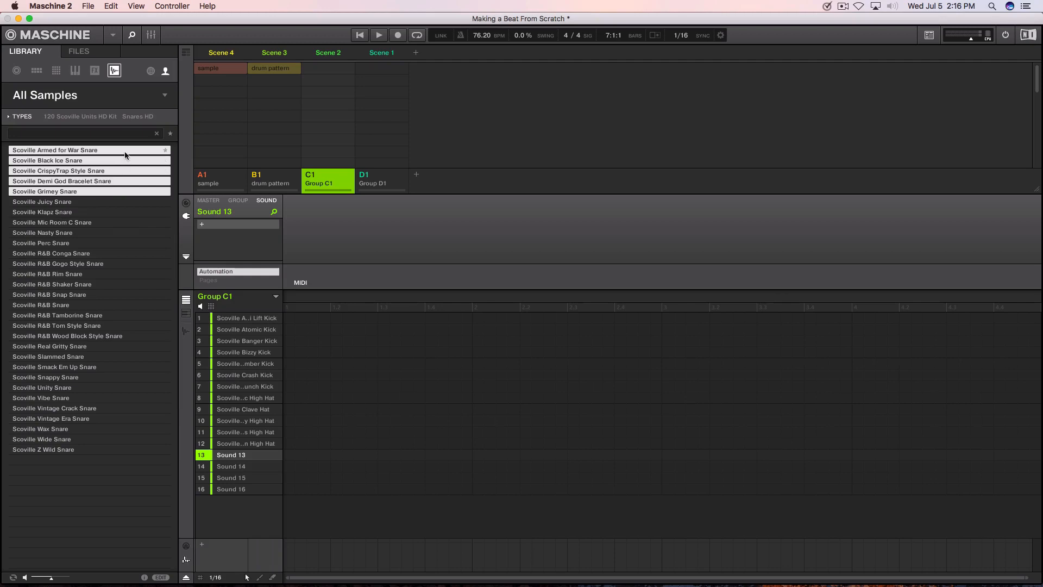
drag(125, 151, 325, 178)
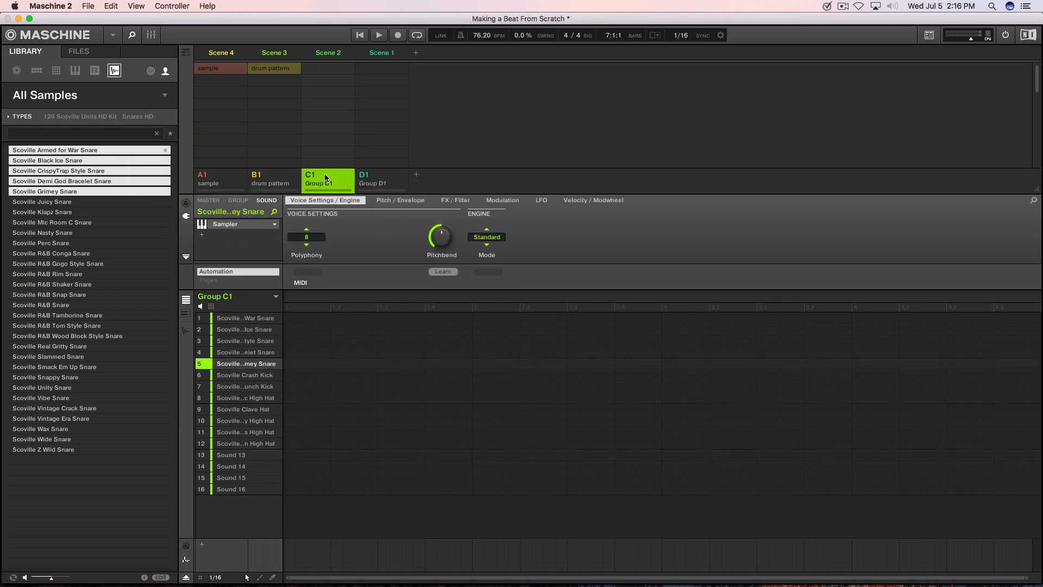
key(super+z)
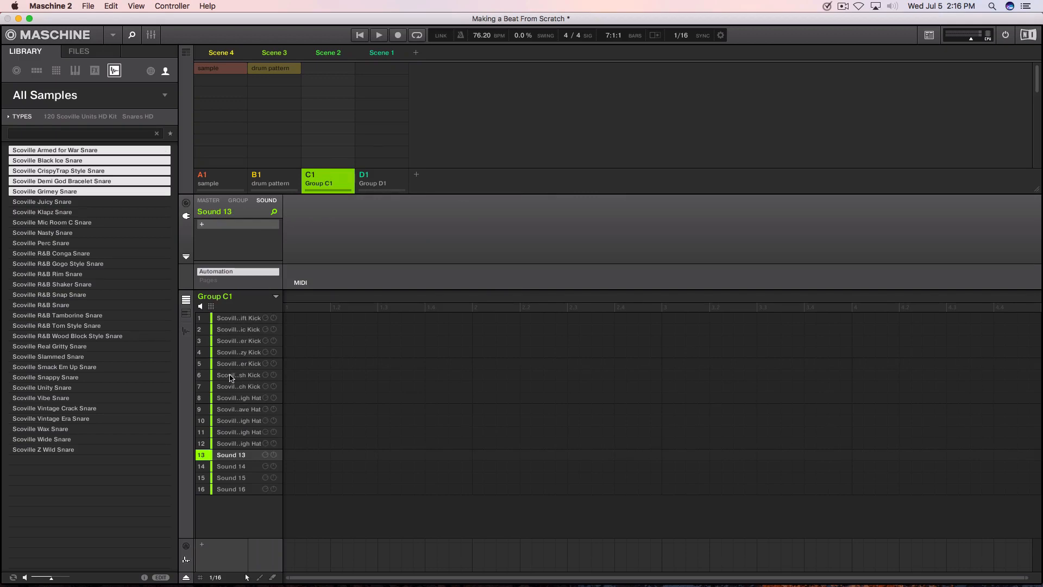
- Load the four snares from Scoville Juicy Snare through Scoville Nasty Snare into Group C1's empty Sounds 13 to 16
click(243, 490)
click(246, 458)
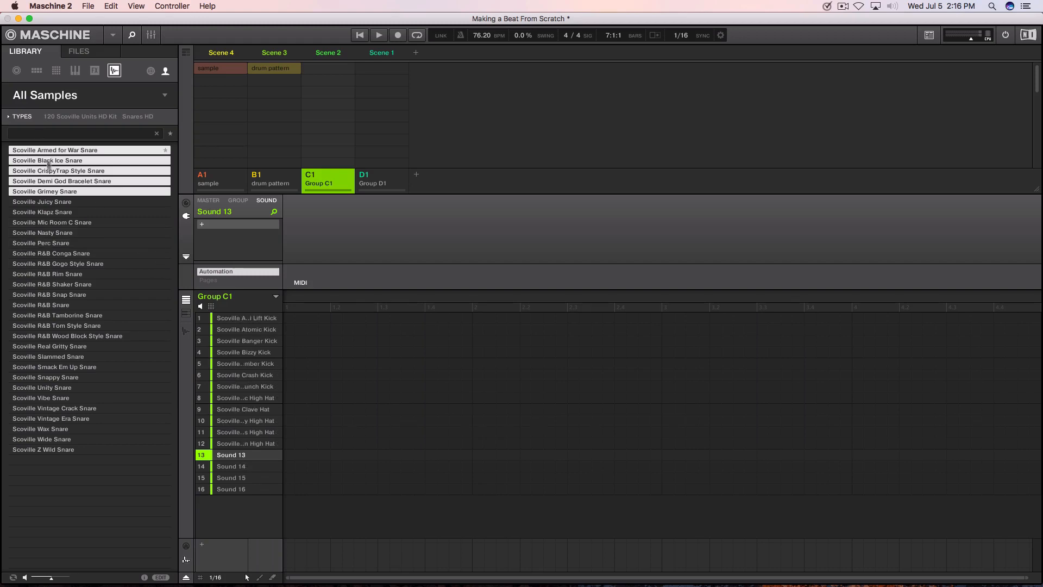
click(54, 202)
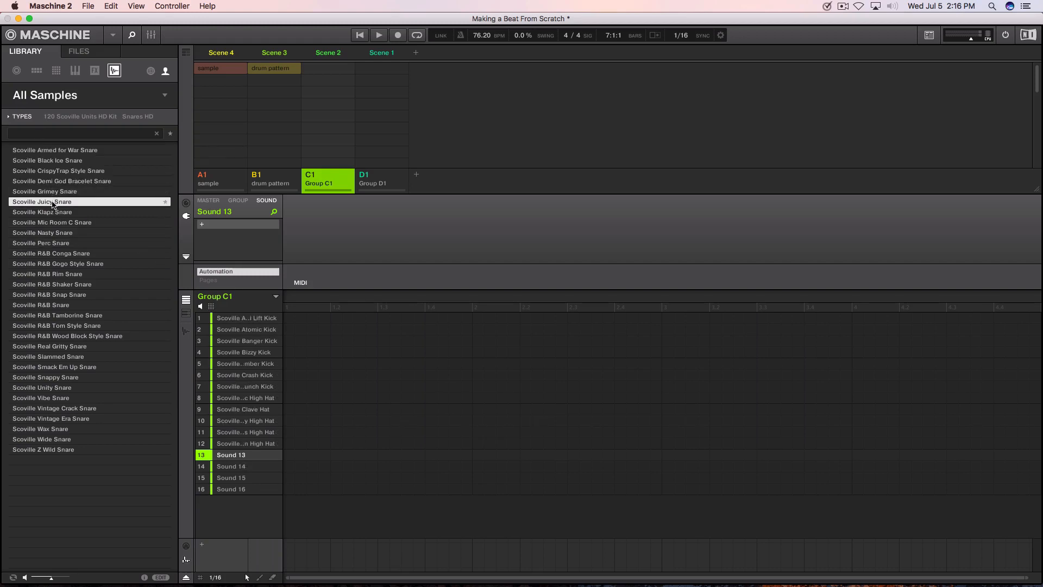
shift+click(55, 234)
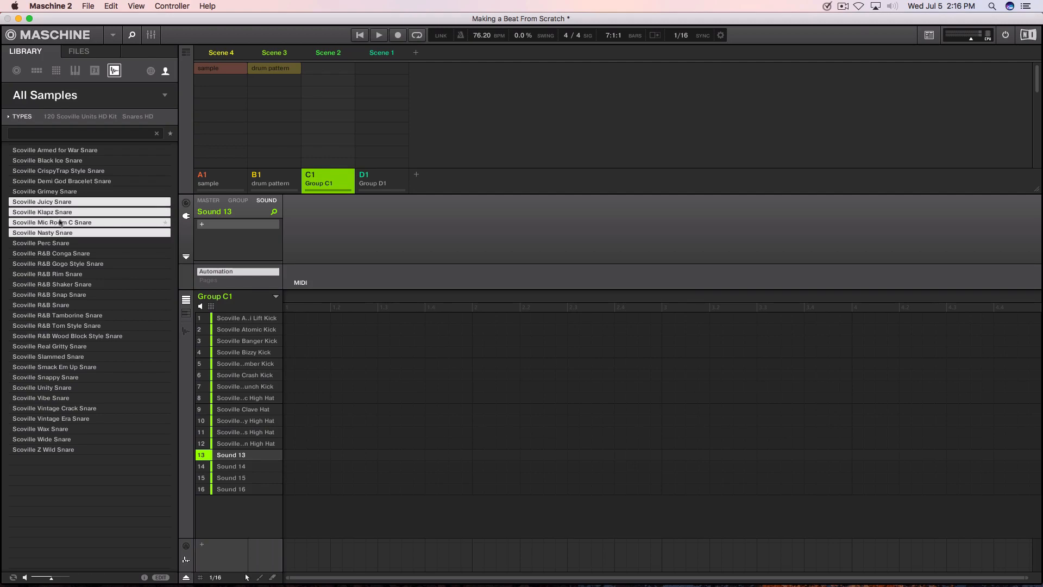
mouse_move(64, 206)
mouse_down()
mouse_move(325, 191)
mouse_move(323, 180)
mouse_up()
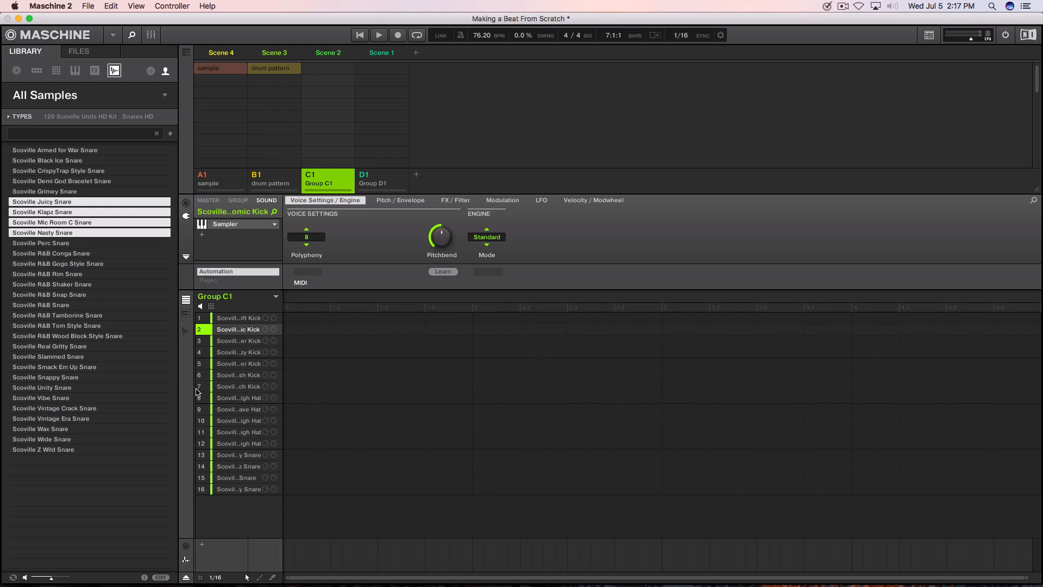
mouse_move(211, 368)
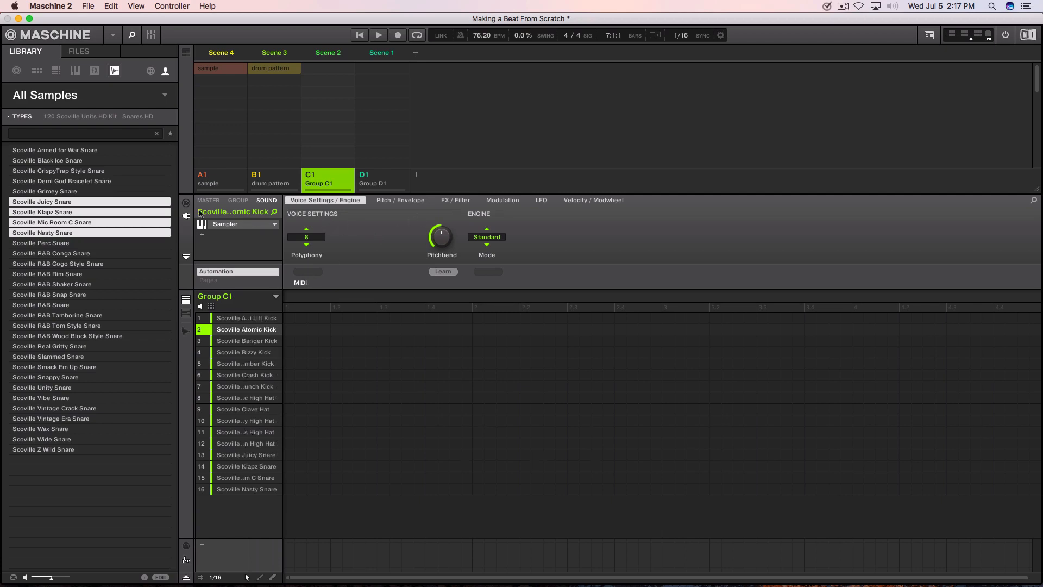
click(186, 203)
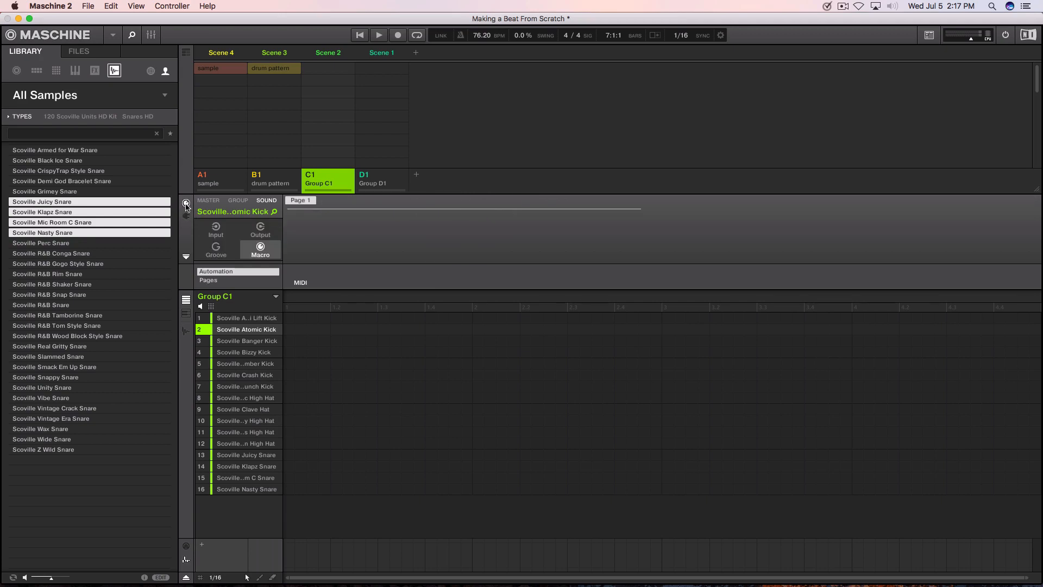
click(186, 216)
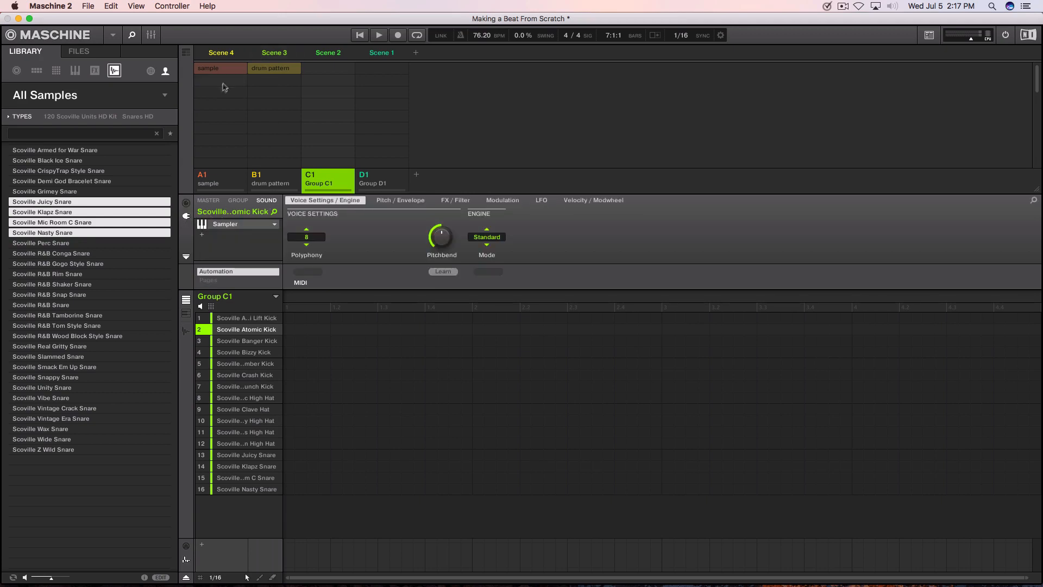
click(269, 181)
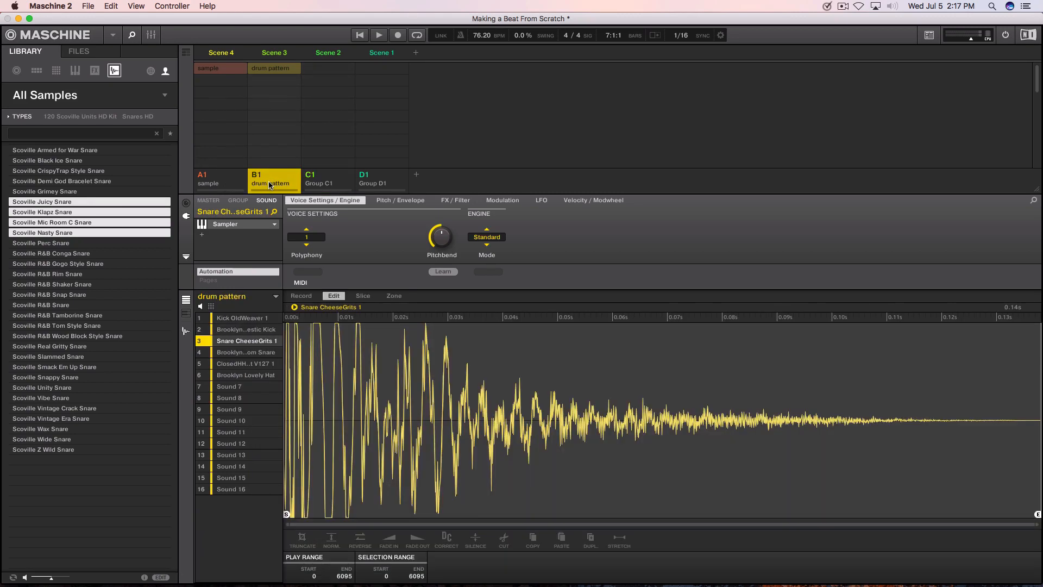
click(224, 188)
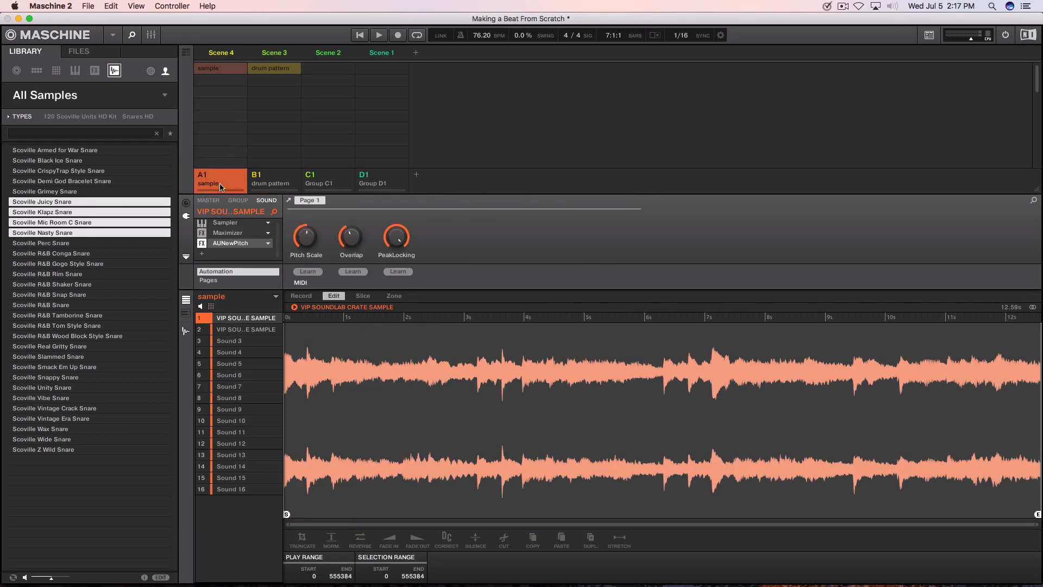
click(288, 190)
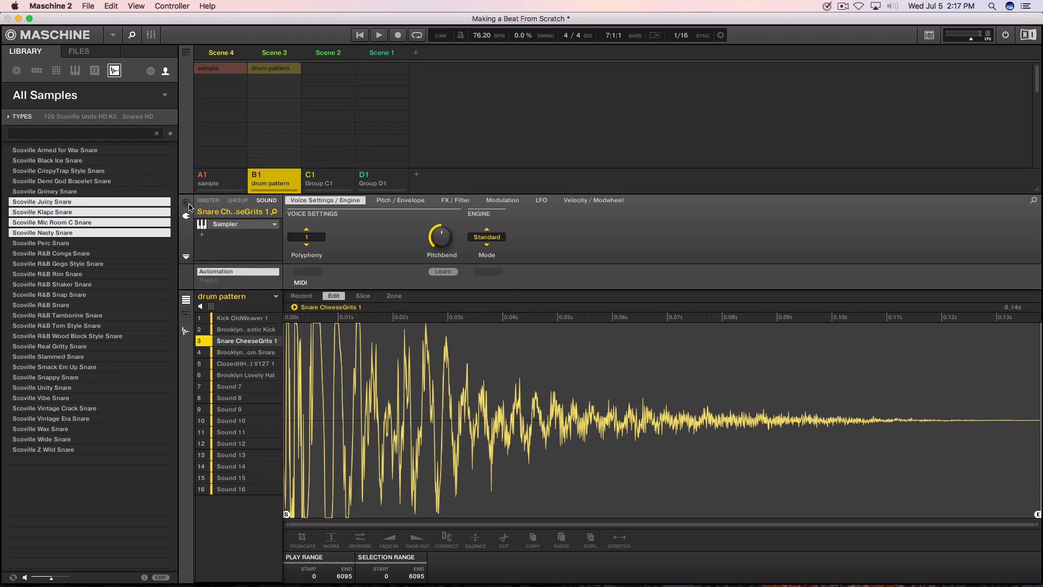
- Examine Snare CheeseGrits 1's channel macros and Sampler plug-in settings alongside the drum pattern group's plug-in settings
click(186, 203)
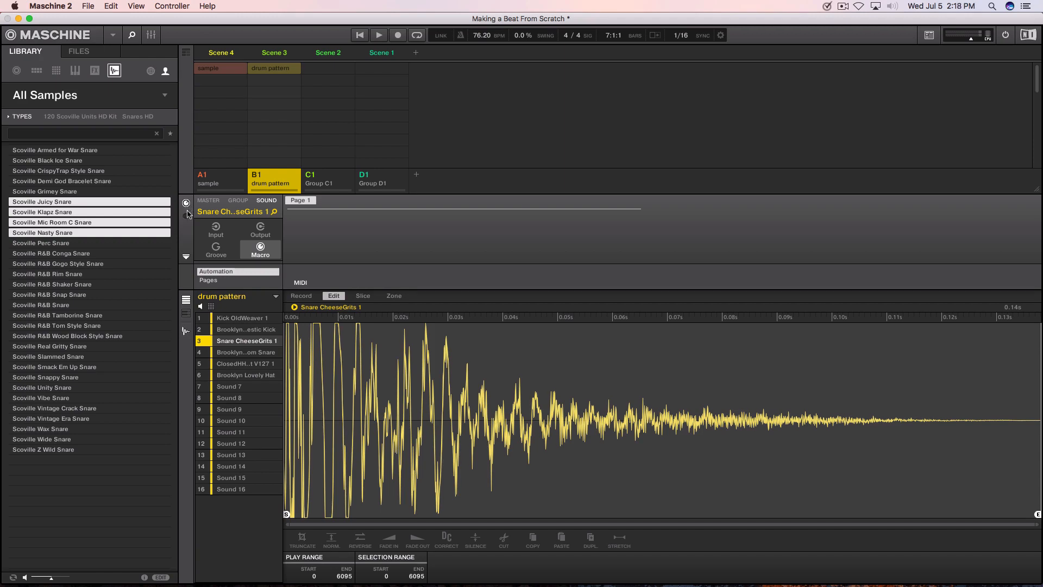
click(186, 215)
click(238, 201)
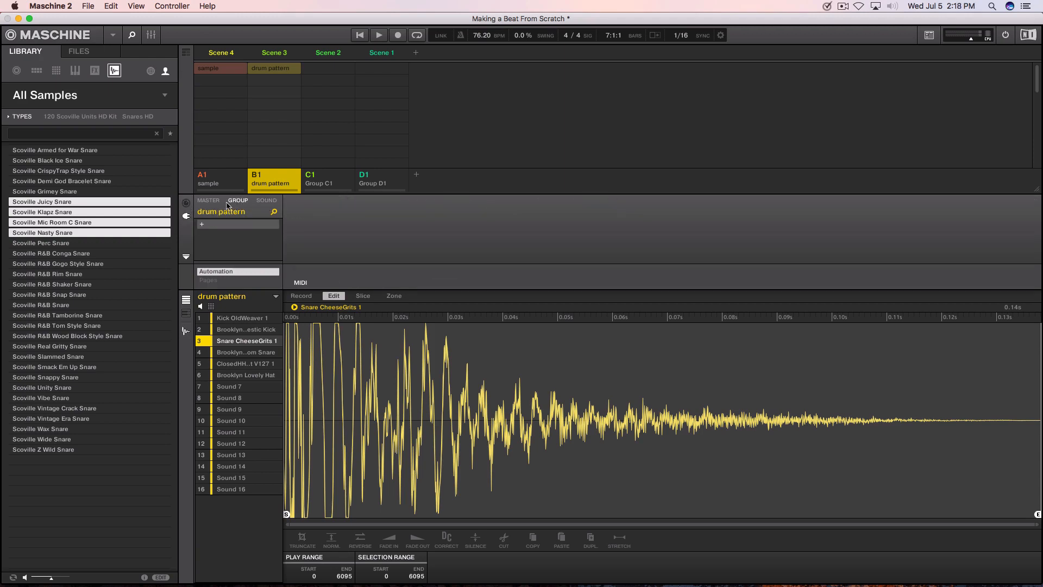
click(266, 201)
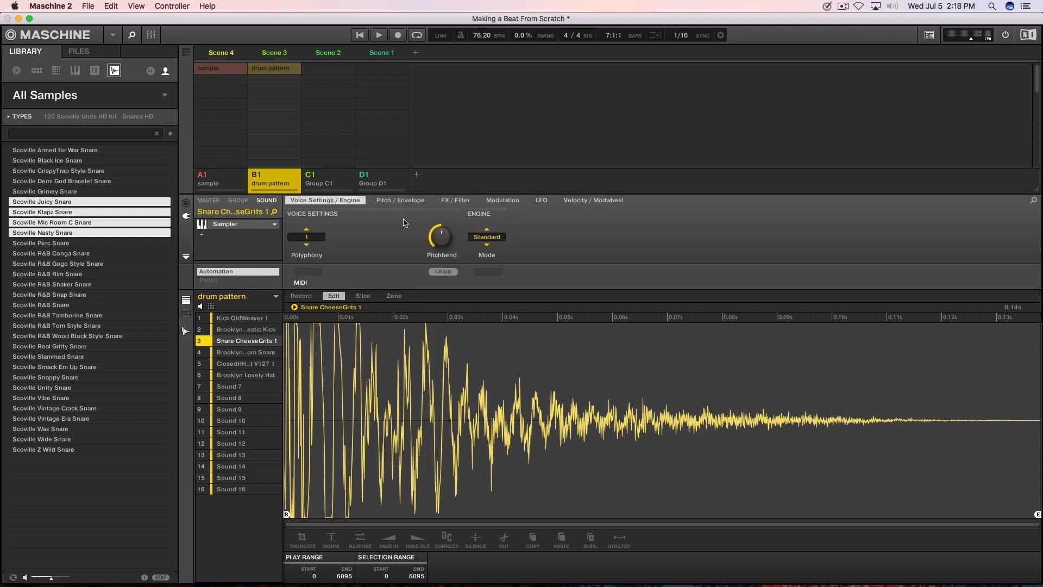
- In the sample group, create a Master macro for the Bass control of the Saturator on Sound 2
click(209, 184)
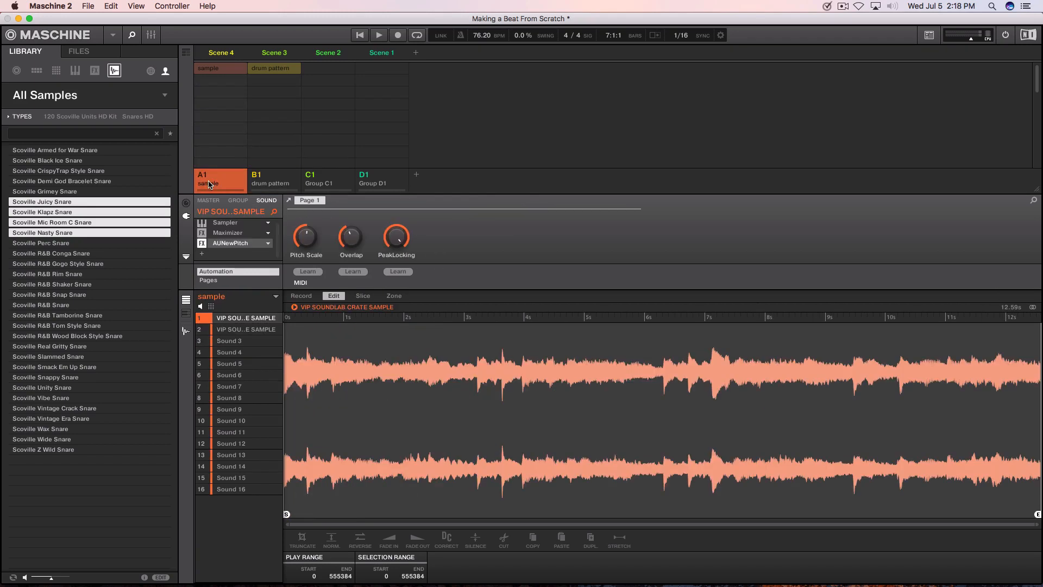
click(226, 245)
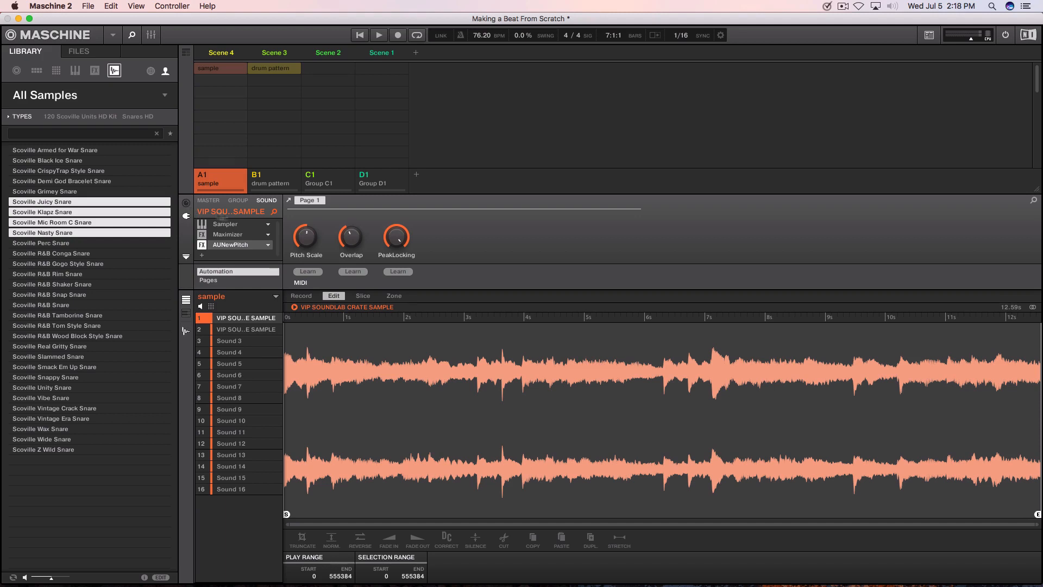
click(242, 329)
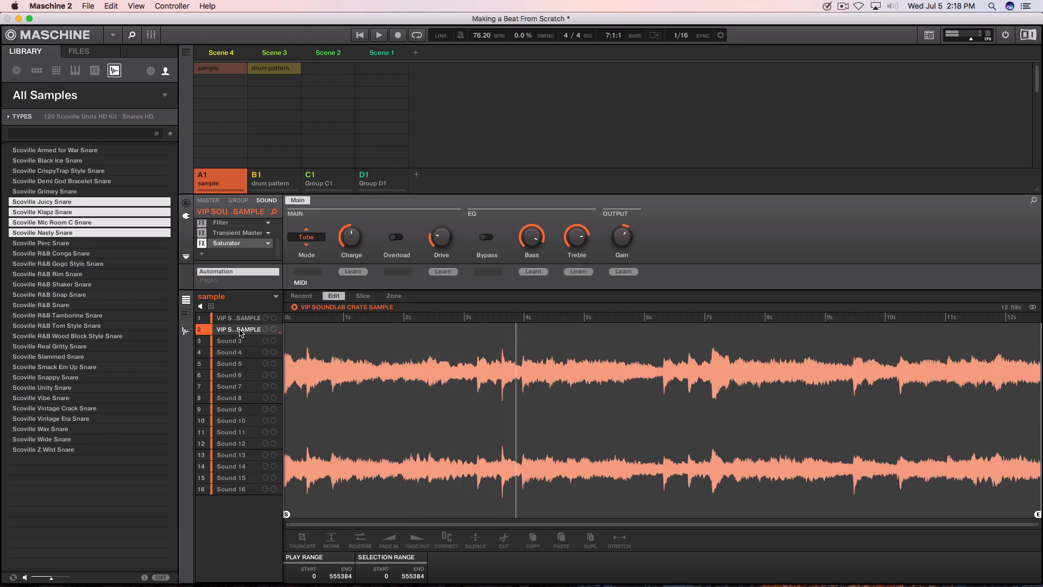
drag(240, 333, 239, 333)
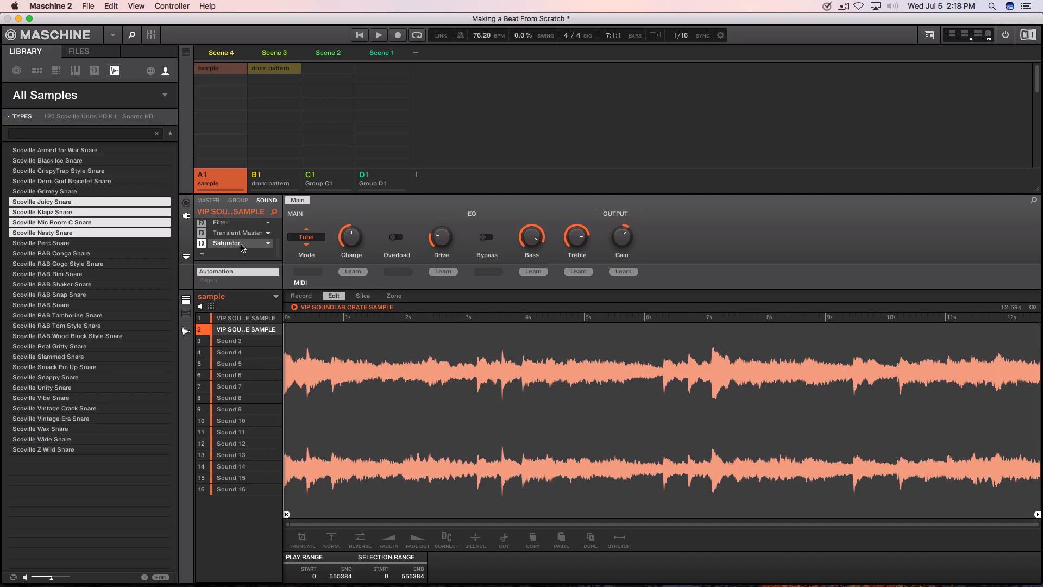
click(311, 241)
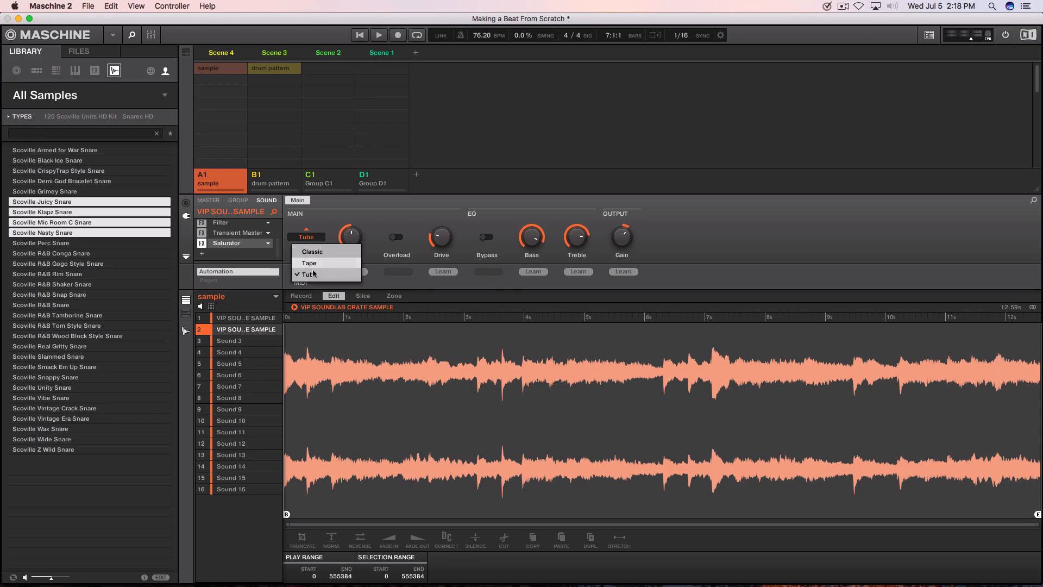
click(362, 220)
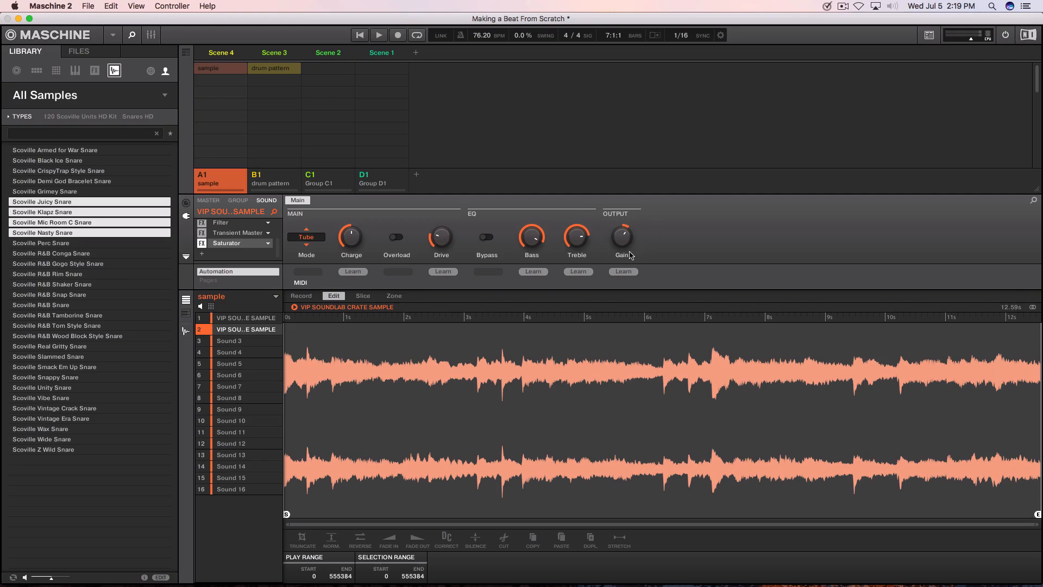
mouse_move(627, 246)
mouse_move(534, 243)
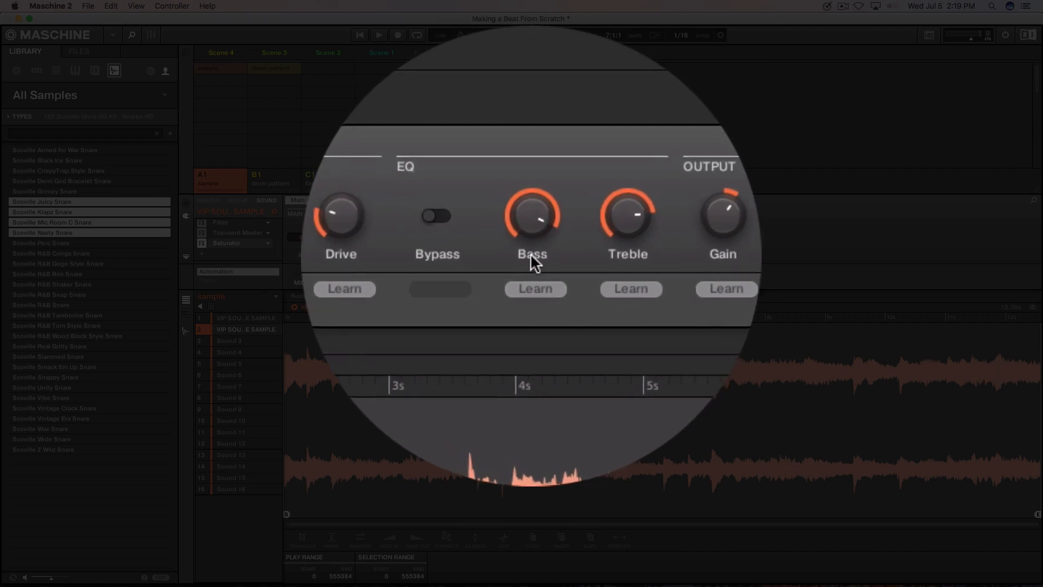
right_click(530, 253)
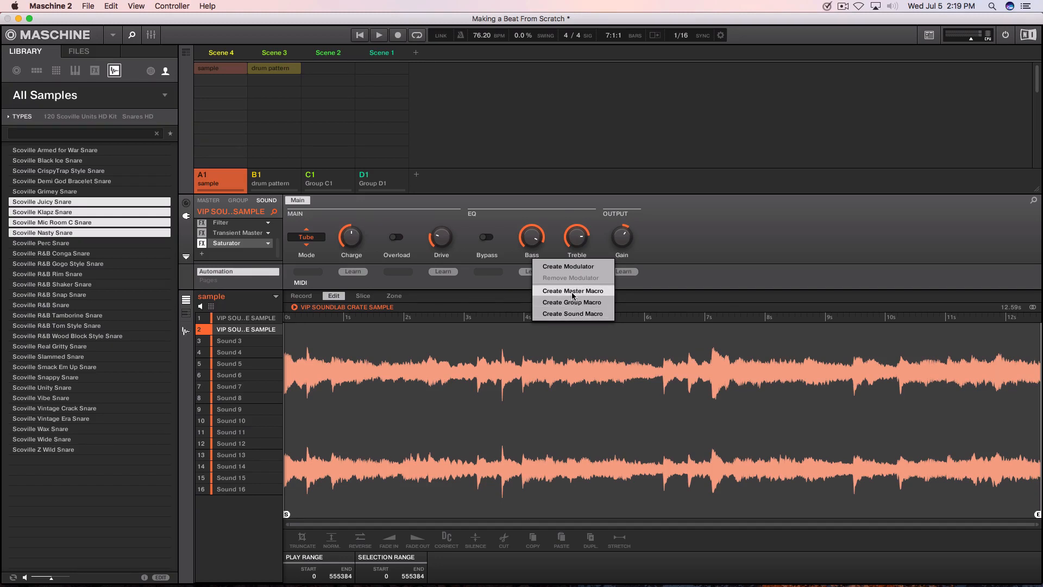
click(573, 292)
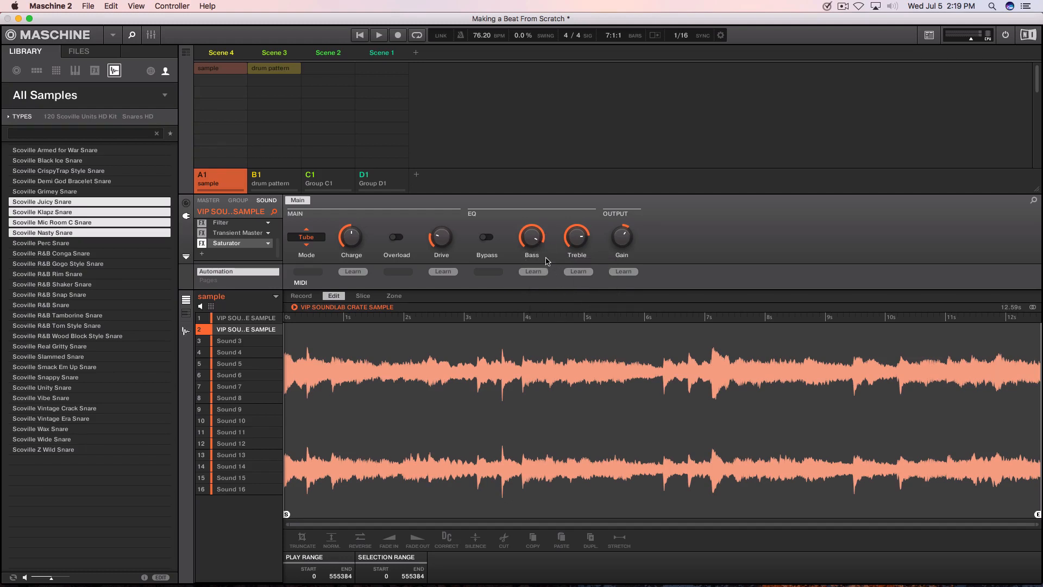
- Lower the Bass macro at Master level and check it against Sound 2's Saturator Bass control
click(208, 201)
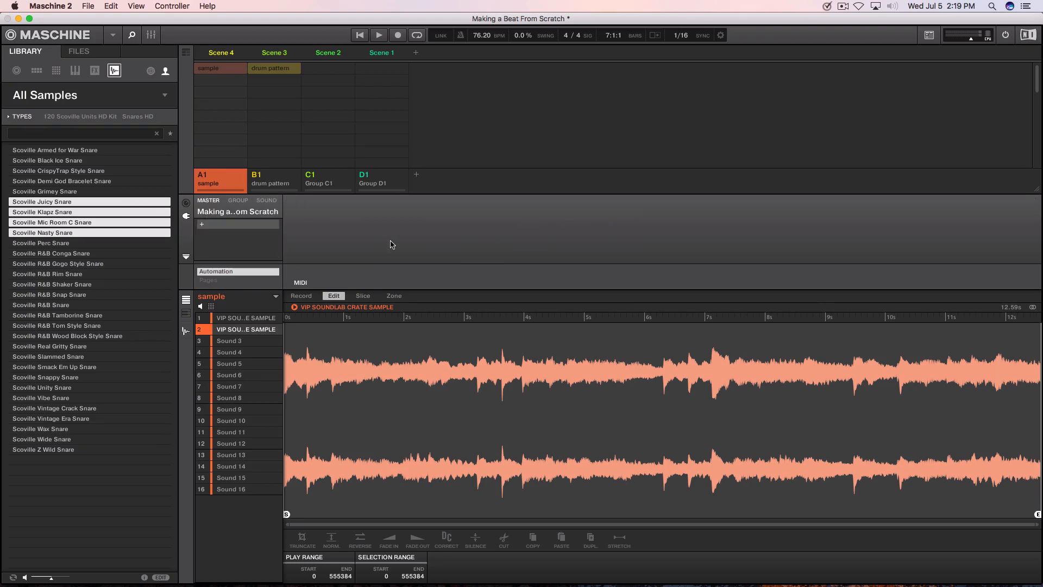
click(185, 204)
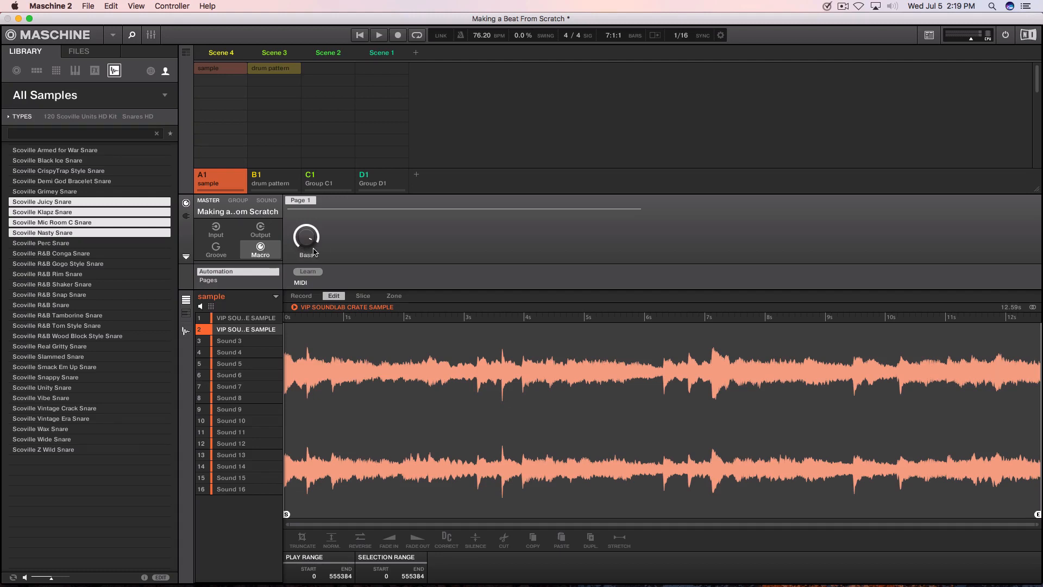
mouse_move(306, 238)
drag(306, 236, 306, 250)
click(266, 201)
click(186, 215)
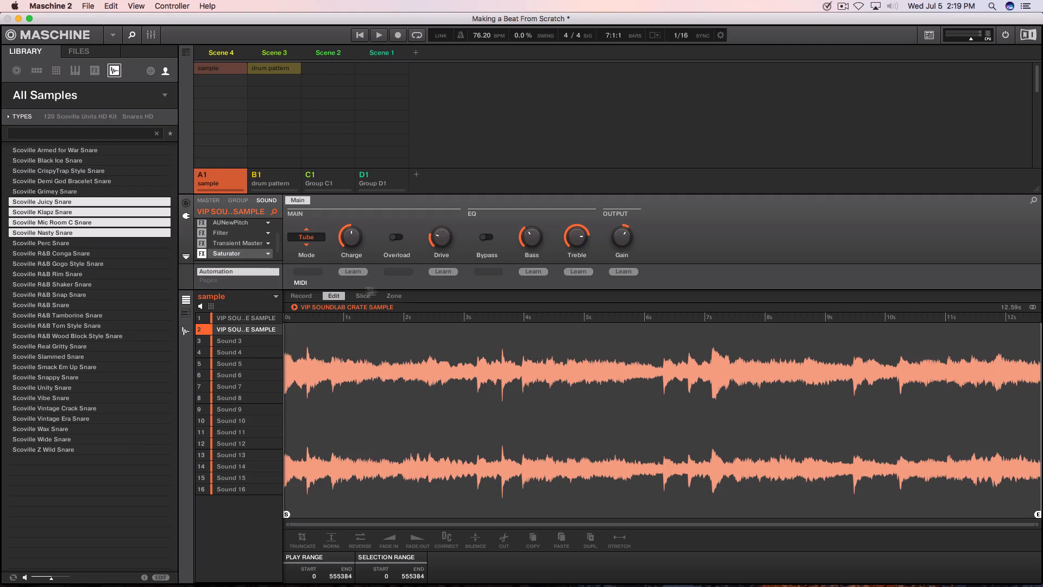
mouse_move(531, 241)
click(208, 200)
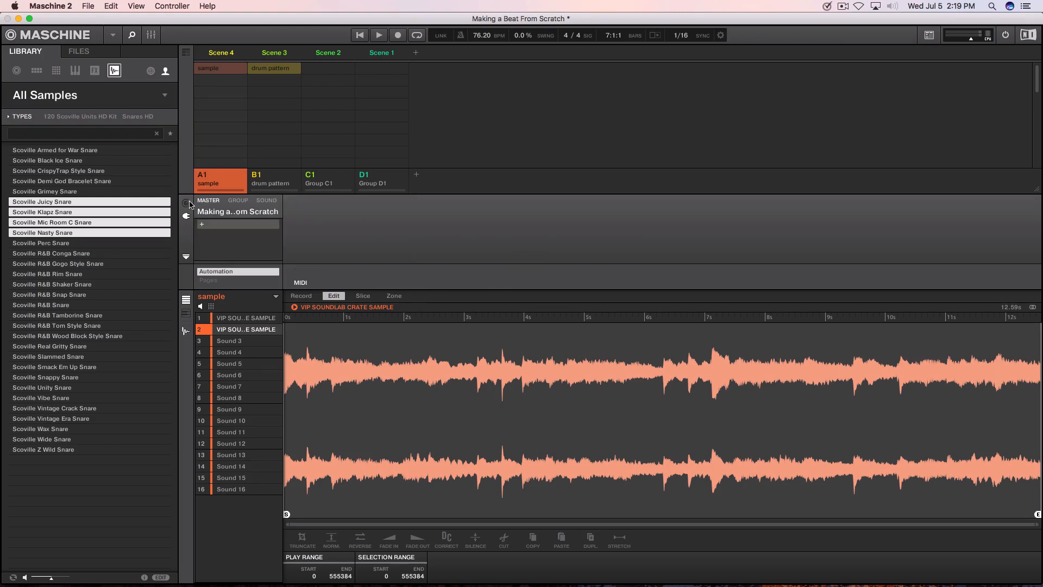
click(186, 204)
mouse_move(306, 240)
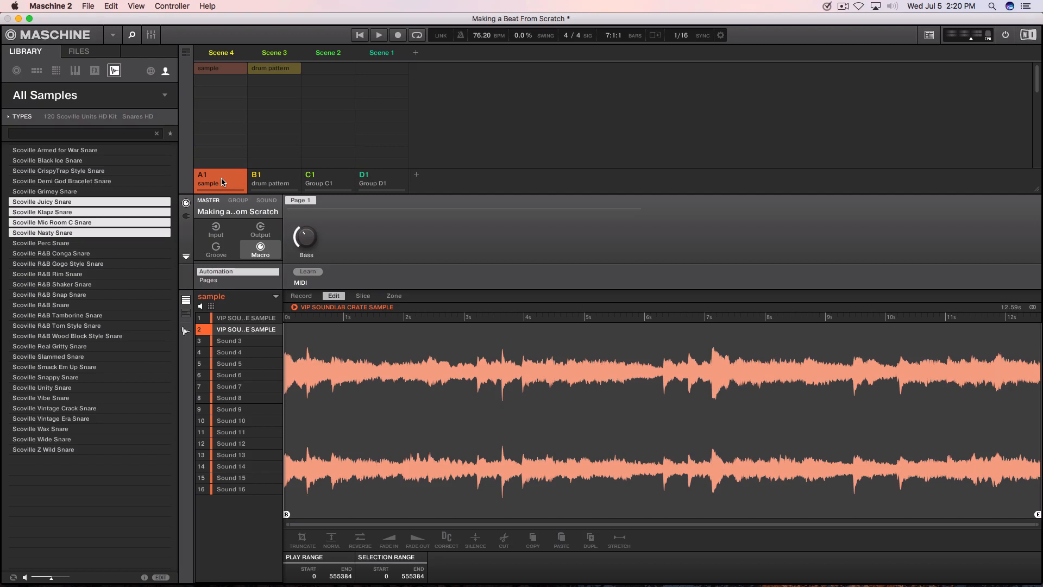
- Add the internal Reverb effect to the Brooklyn Magestic Kick in the drum pattern group
click(269, 181)
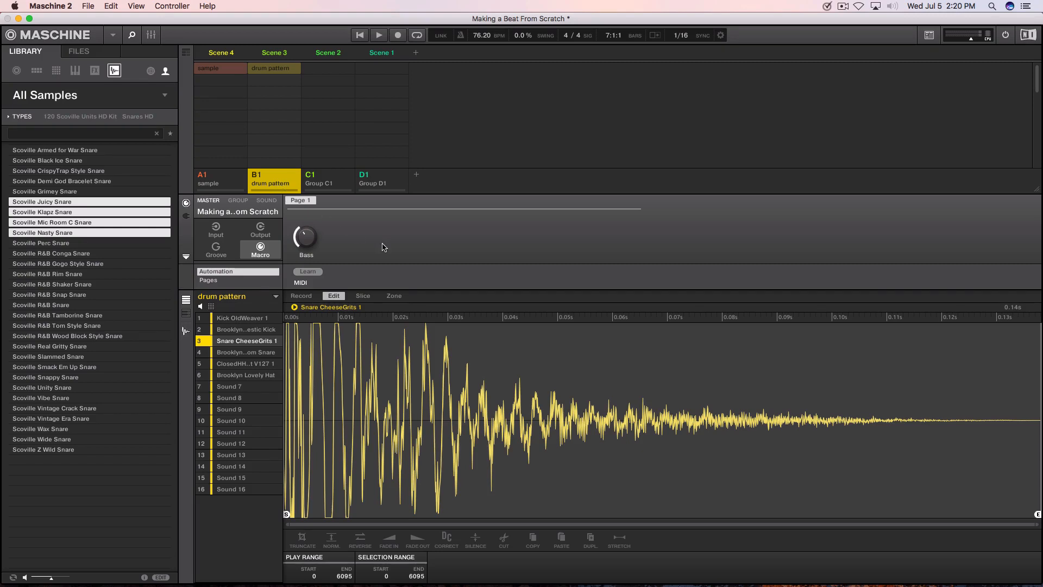
click(264, 201)
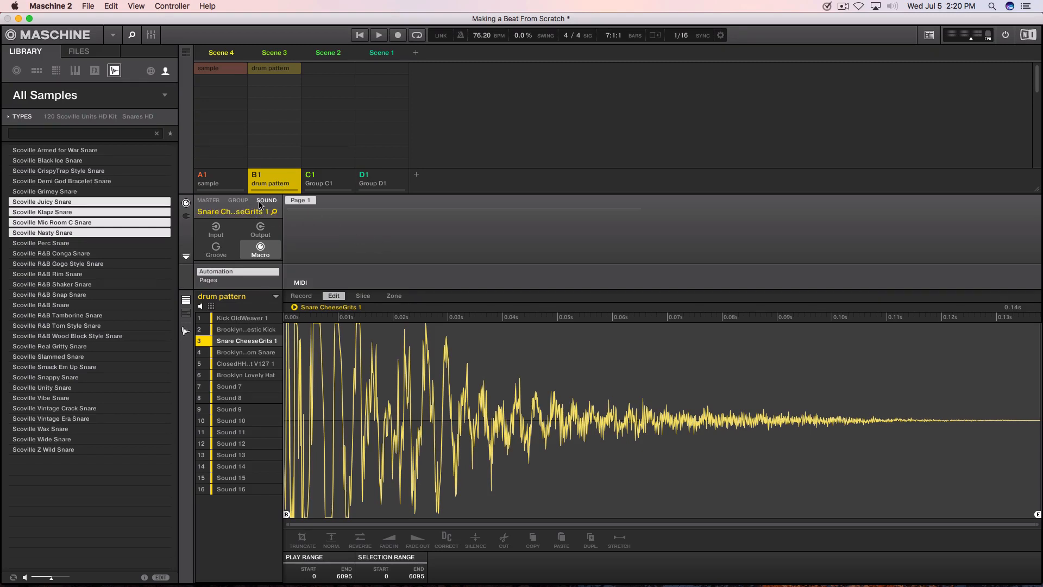
click(186, 216)
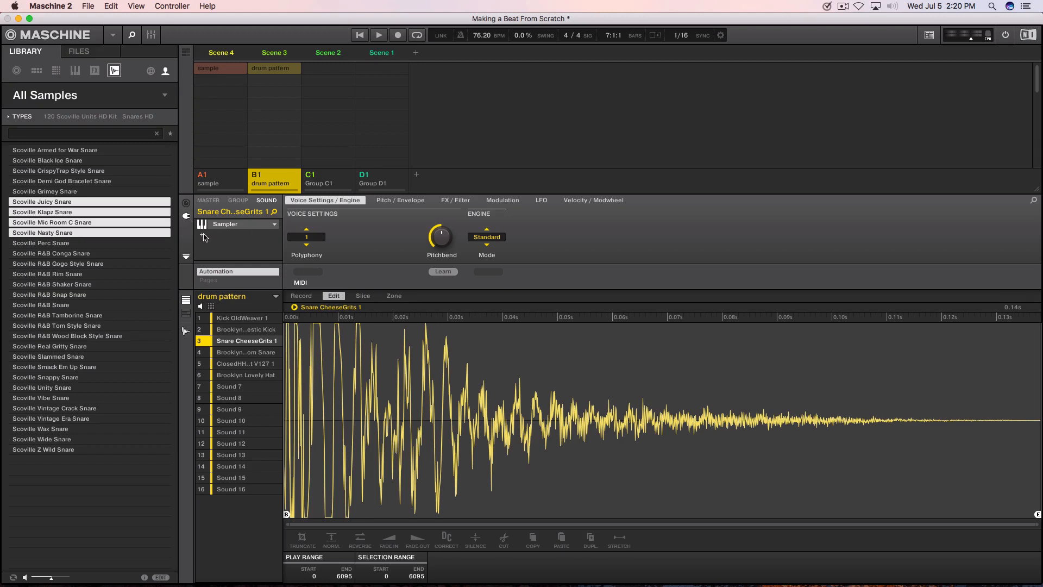
click(246, 330)
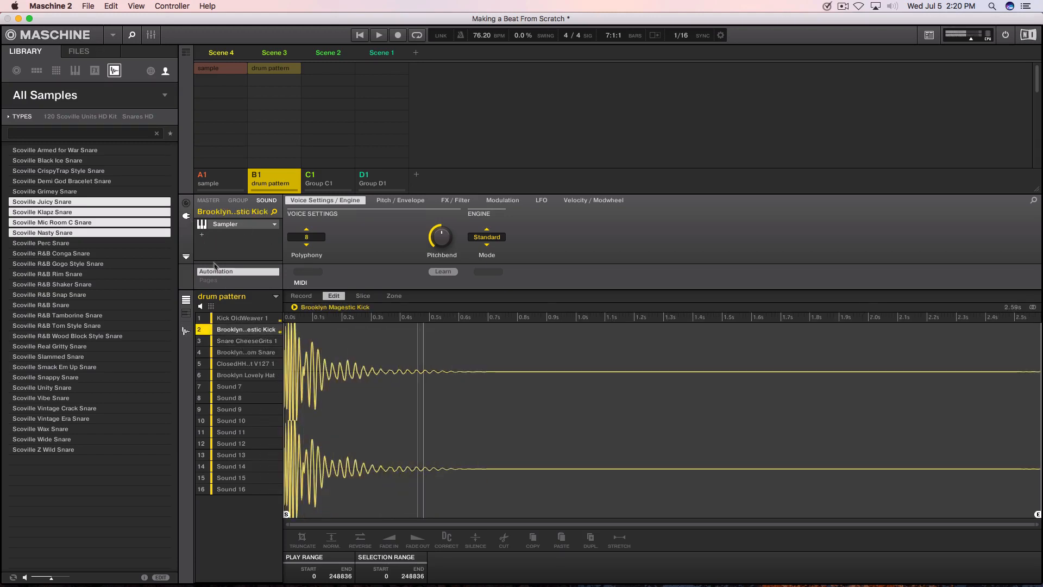
click(202, 237)
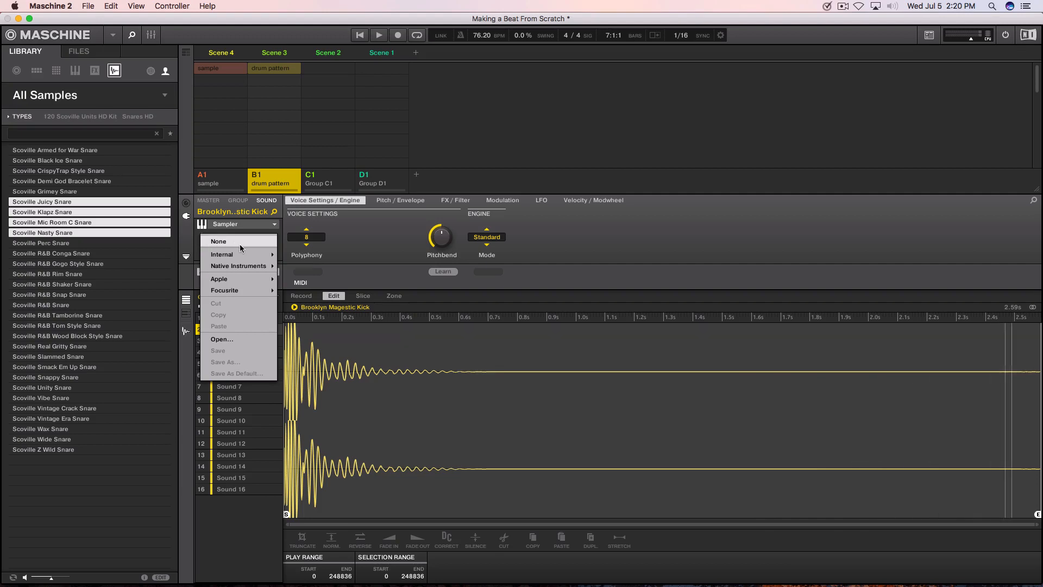
mouse_move(259, 254)
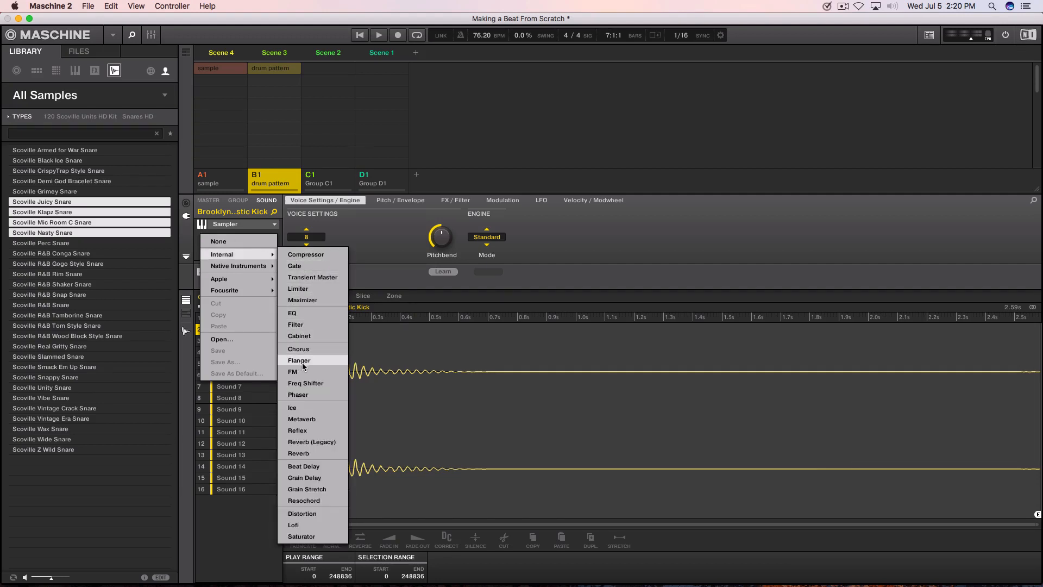
click(311, 453)
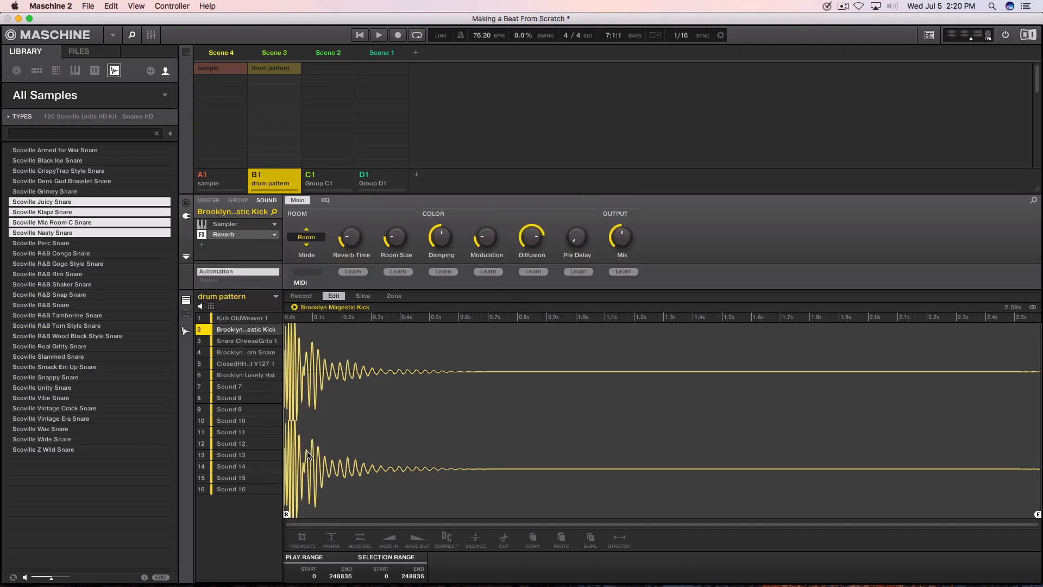
- Lower the kick's Reverb Mix and create a Master macro for it
drag(622, 238, 622, 264)
right_click(622, 257)
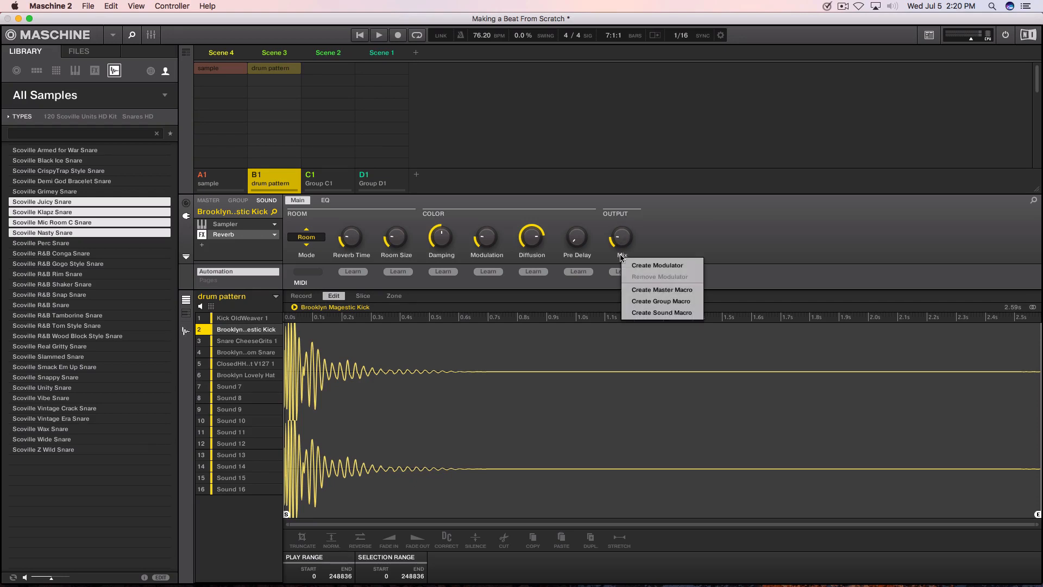
click(650, 291)
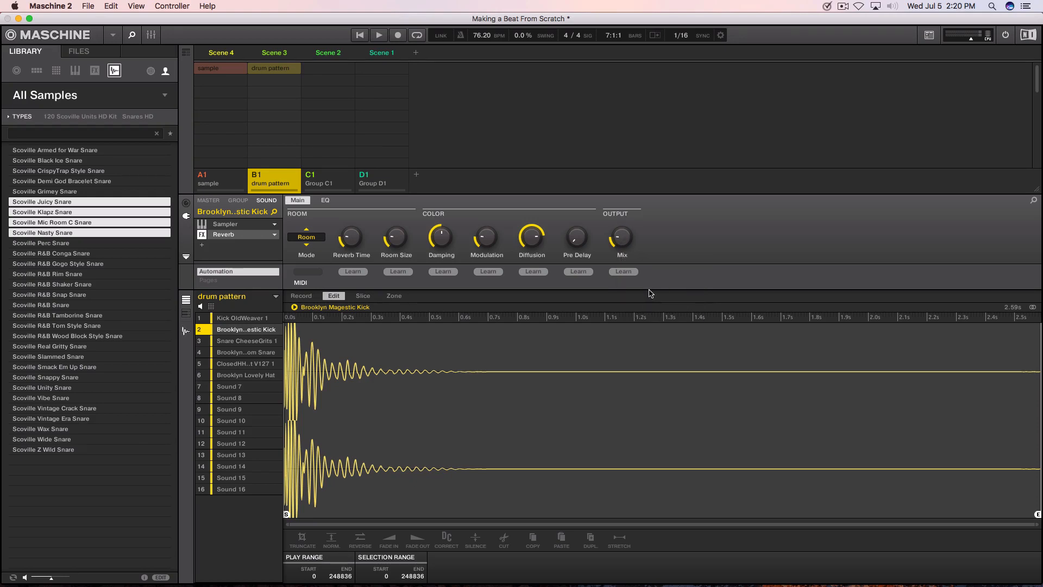
- Check the Bass and Mix macros at Master level with the sample and drum pattern groups selected in turn
click(228, 181)
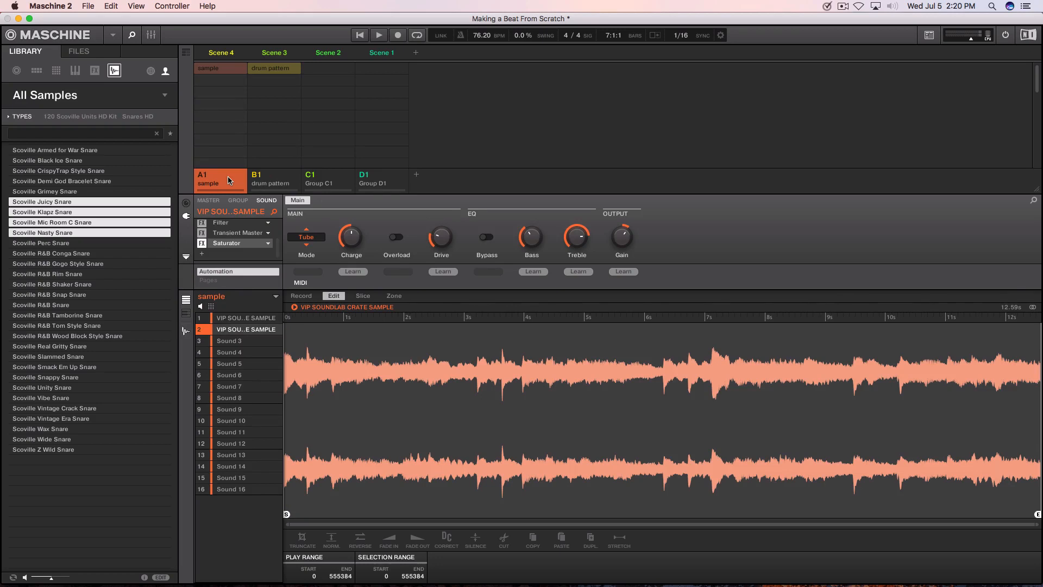
click(185, 203)
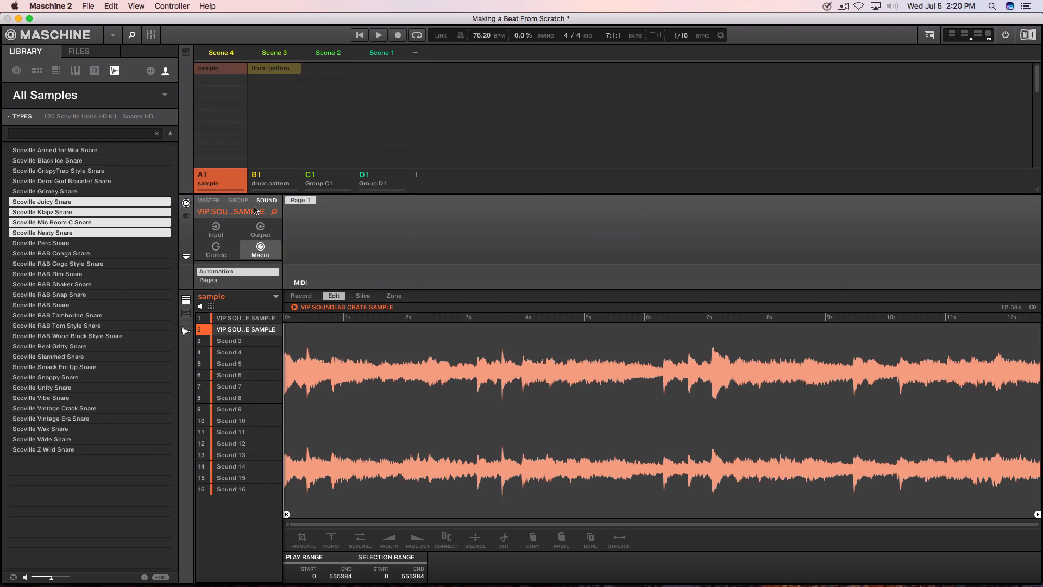
click(210, 201)
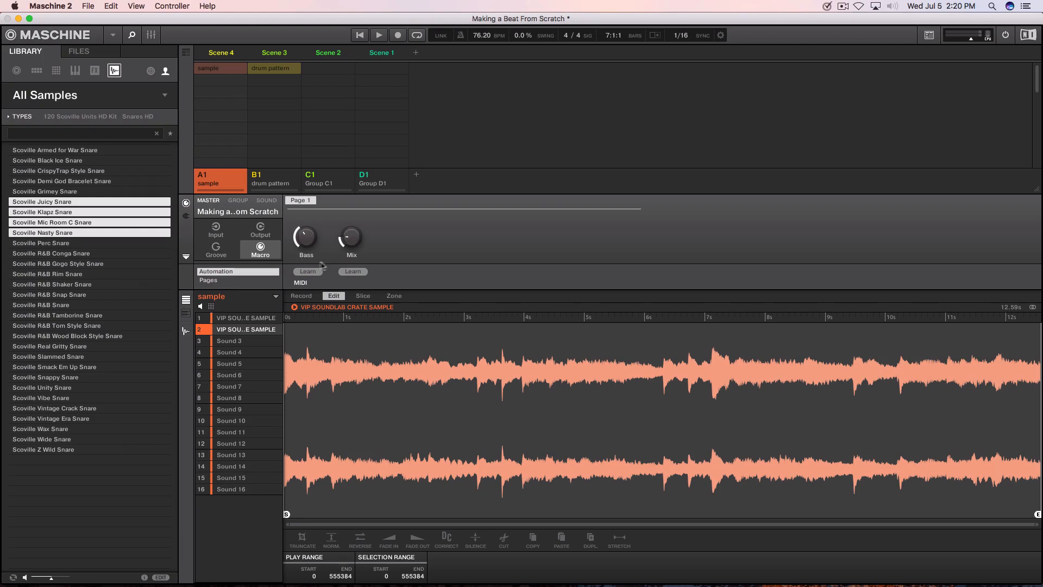
click(233, 182)
click(275, 182)
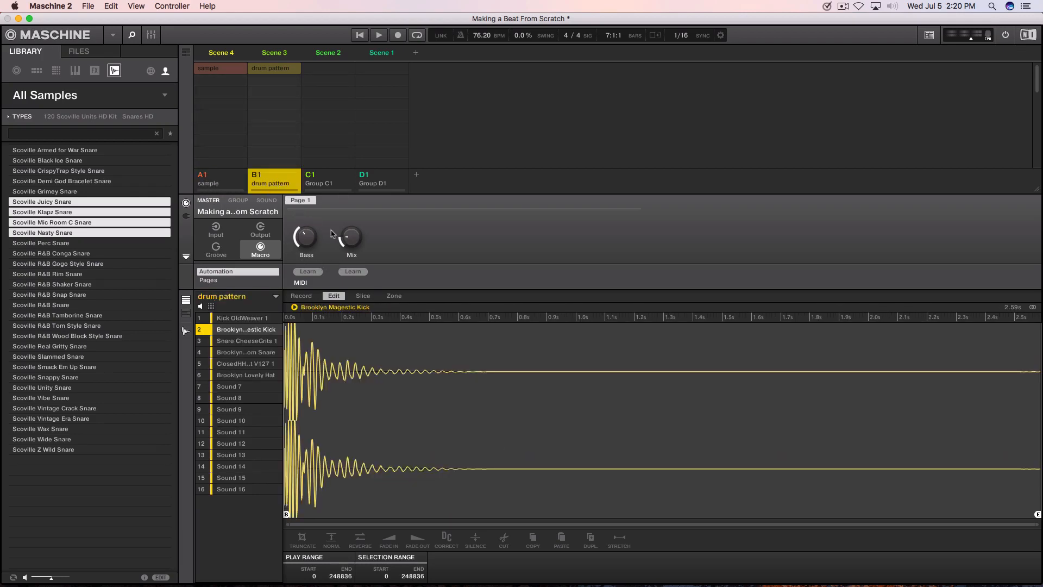
mouse_move(357, 244)
- Select Group C1's first kick and look at its Sampler settings and the available effect plug-ins
click(331, 181)
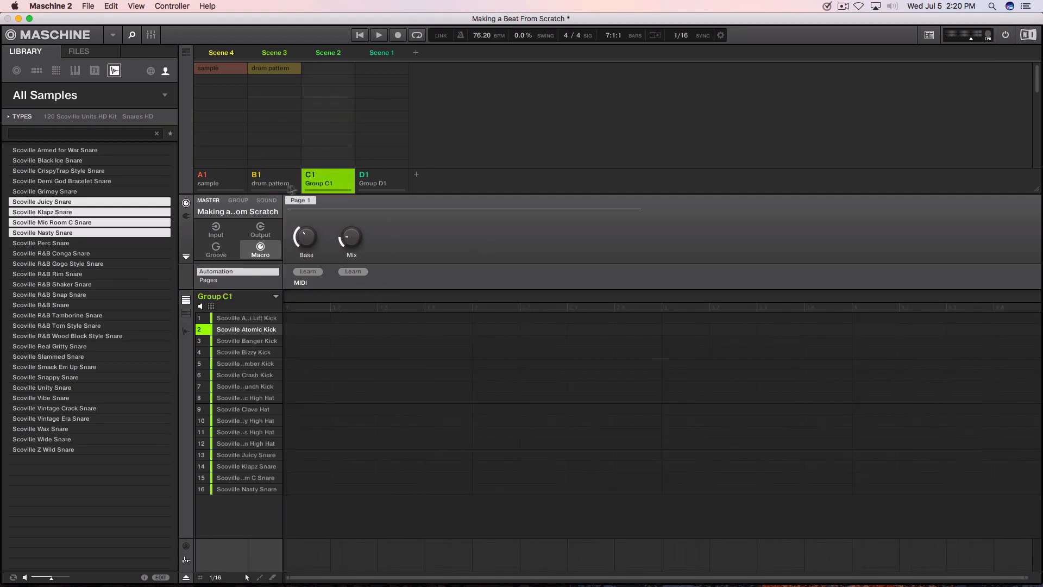
click(261, 201)
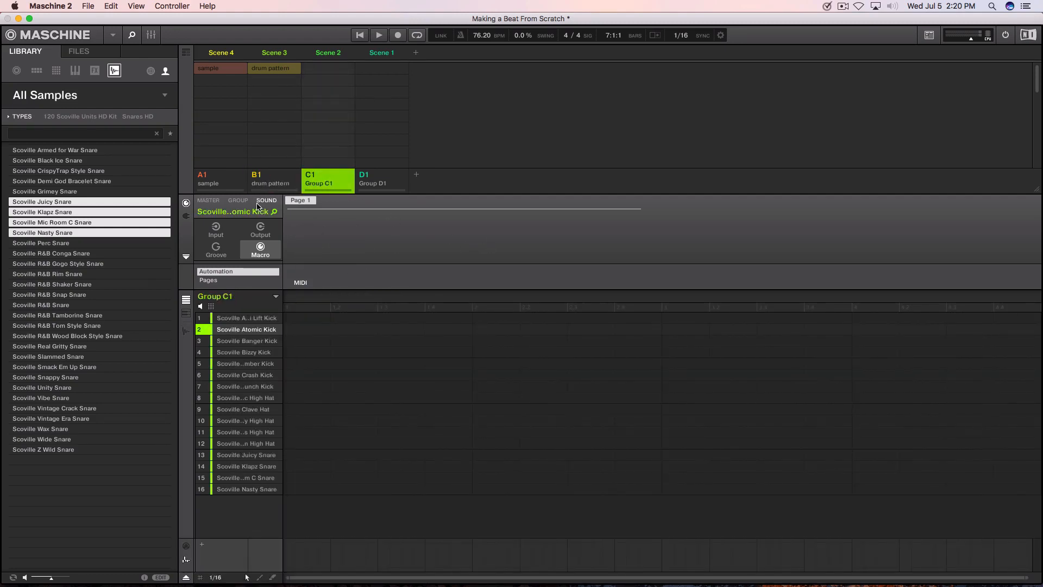
click(186, 216)
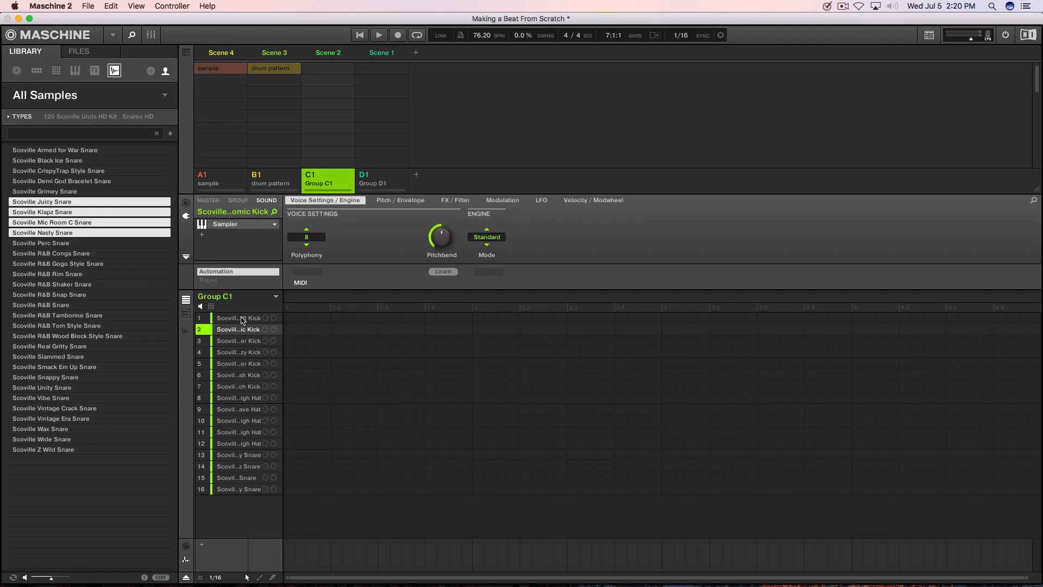
click(243, 318)
click(203, 236)
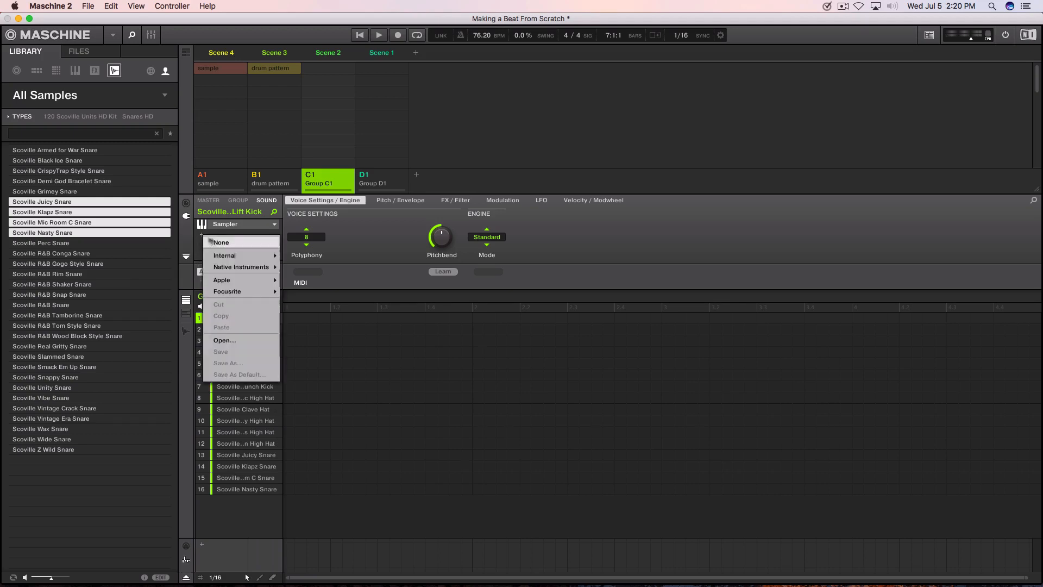
click(242, 205)
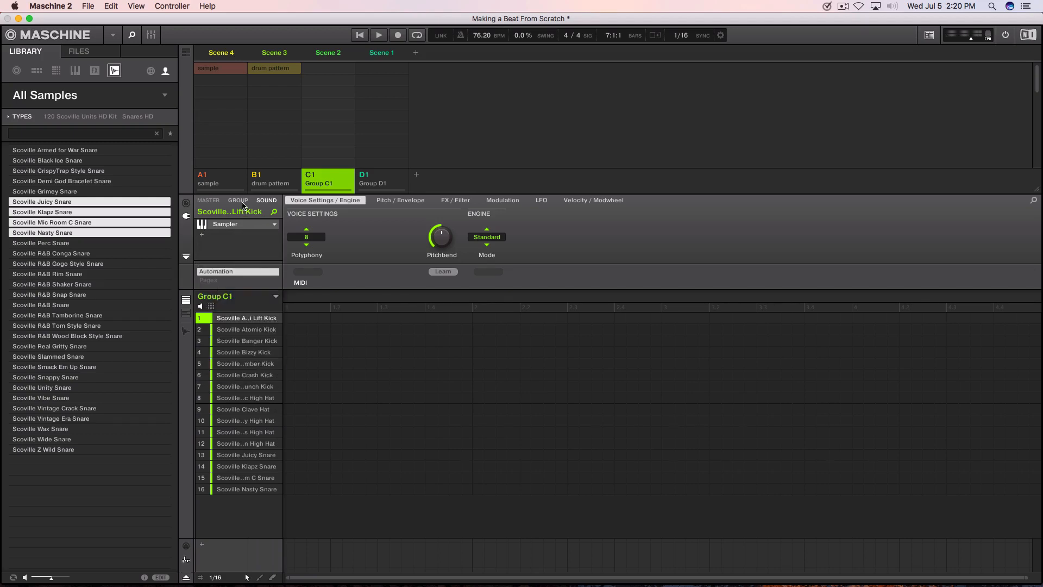
- Add the internal Phaser effect to Group C1 at group level and create a Master macro for its Mix
click(243, 205)
click(201, 225)
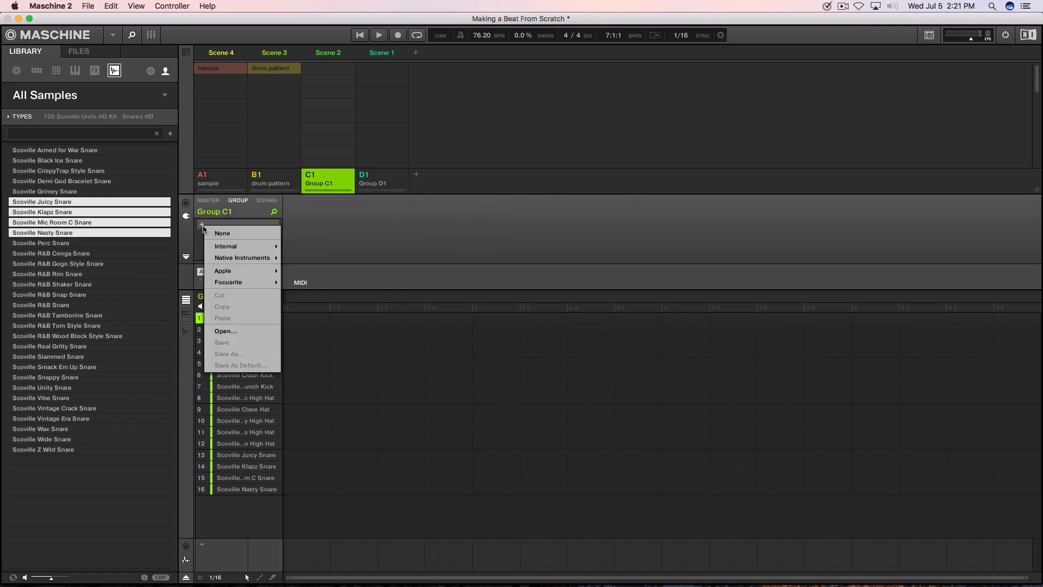
mouse_move(251, 257)
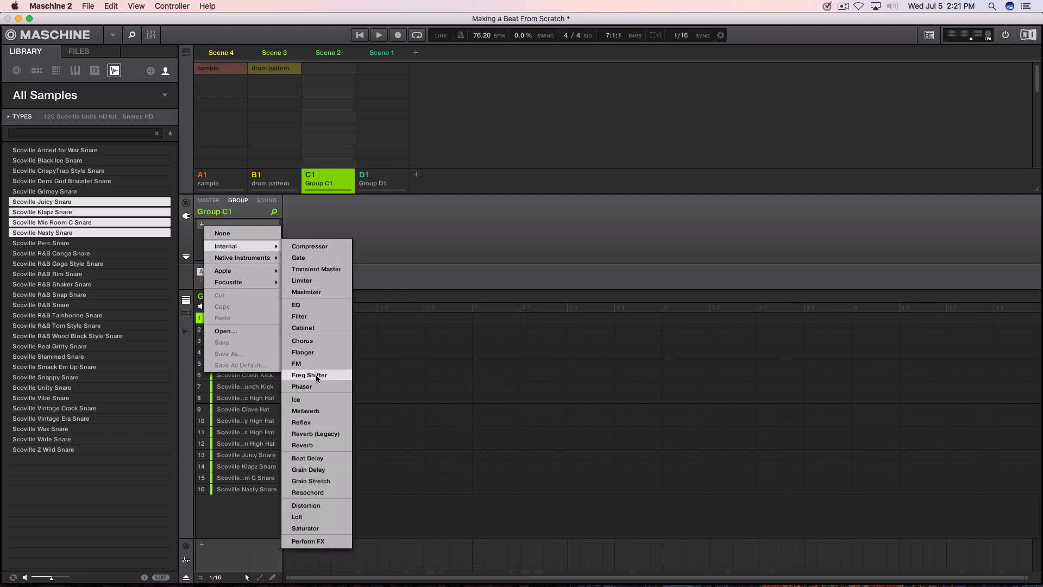
click(318, 385)
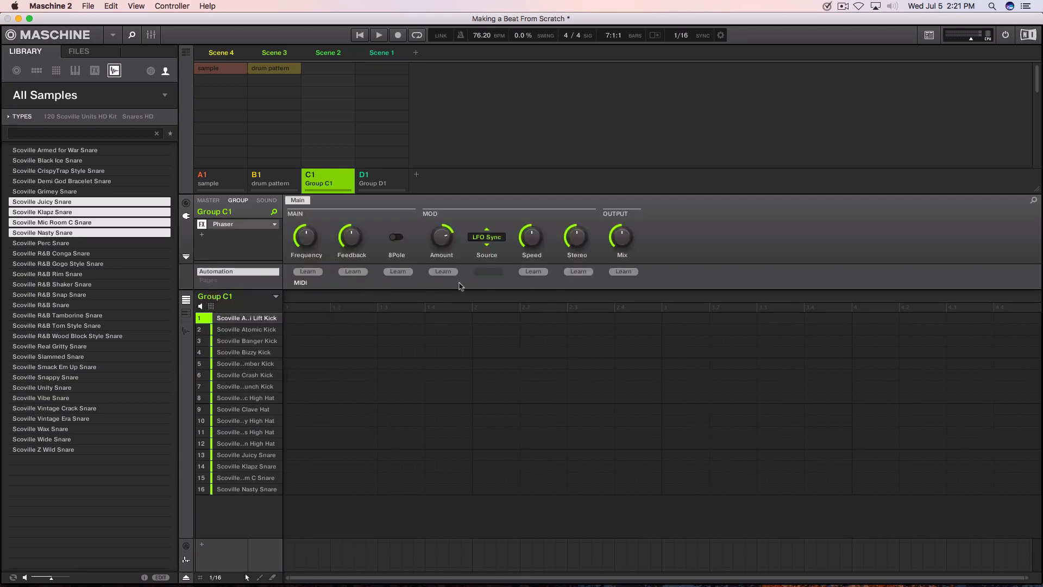
mouse_move(625, 246)
right_click(623, 259)
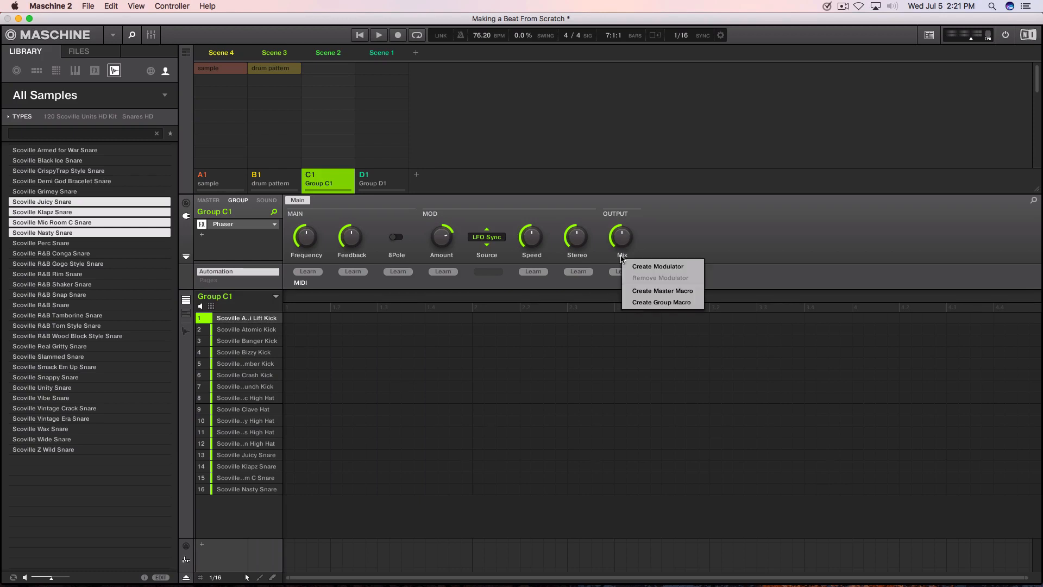
click(658, 295)
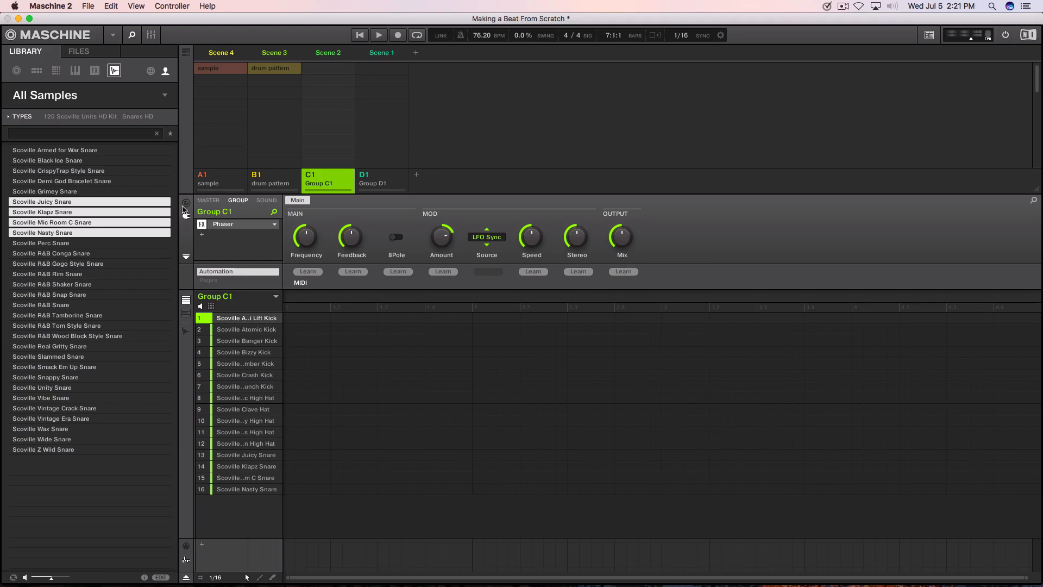
- Check the Bass and two Mix macros on the Master macro page
click(186, 203)
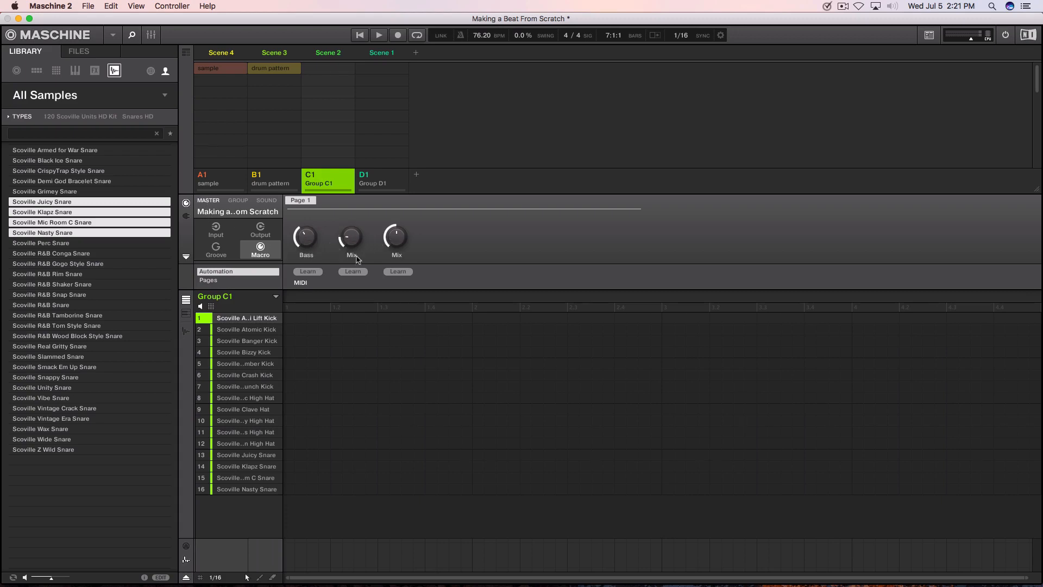
right_click(397, 255)
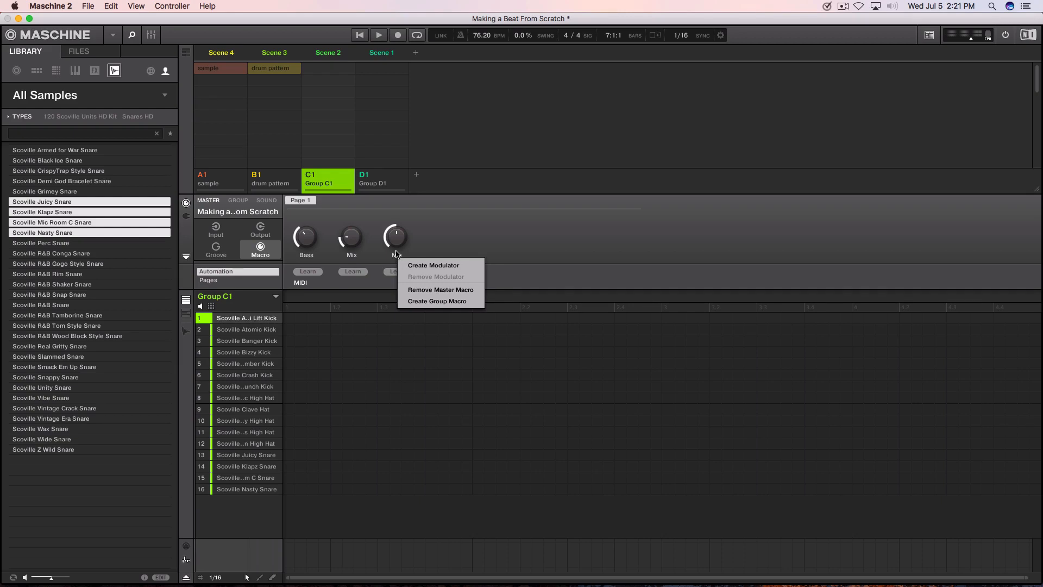
click(352, 241)
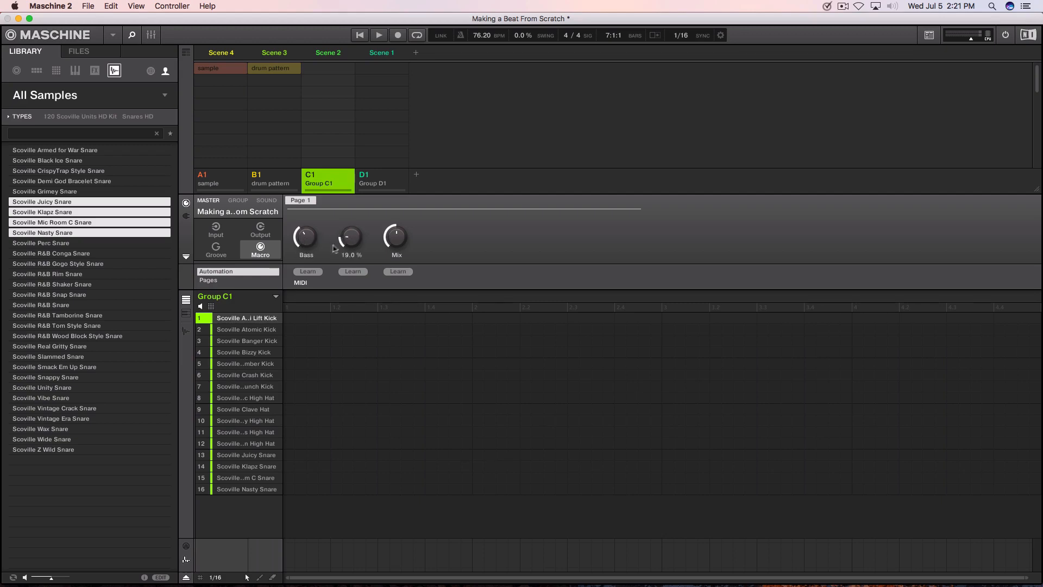
- Label the Master macro page's Bass control "bass sat" and its third control "reverb"
click(225, 281)
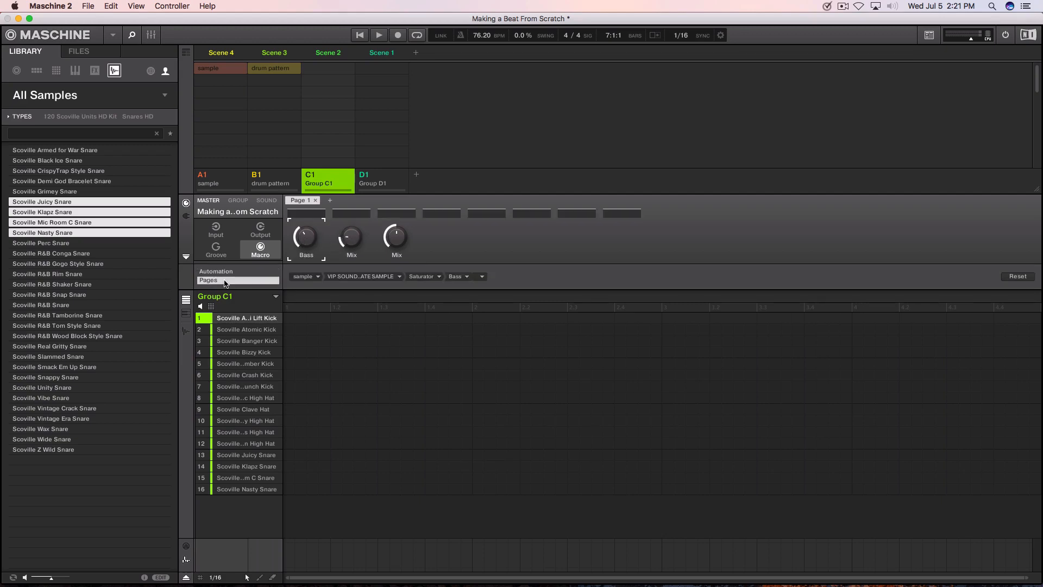
double_click(311, 217)
text(bass sat)
key(Return)
double_click(405, 219)
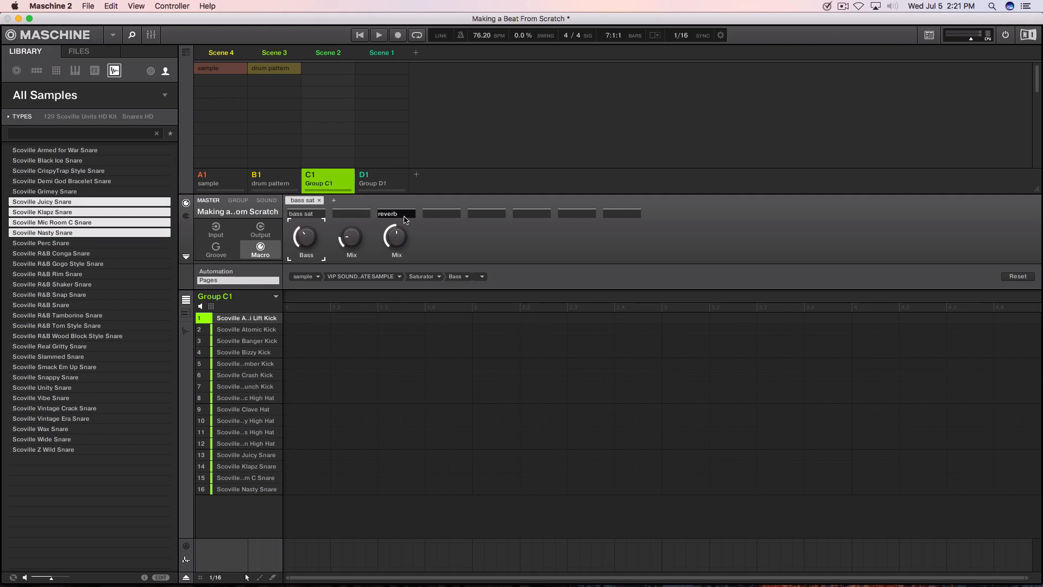
key(Return)
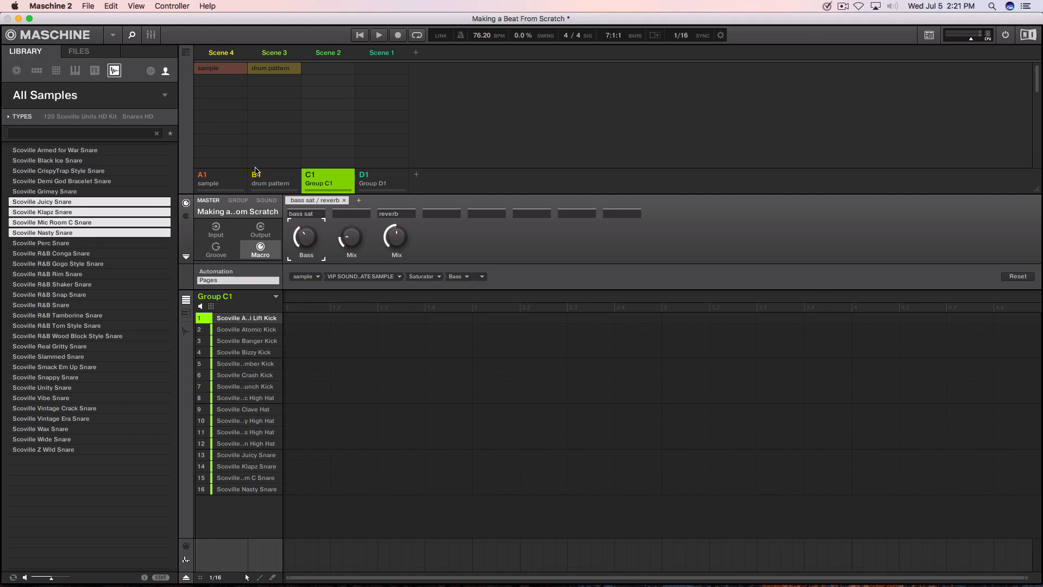
- Compare the Brooklyn Magestic Kick's Reverb and Group C1's Phaser with the Master macros to identify which effect each Mix control belongs to
click(267, 181)
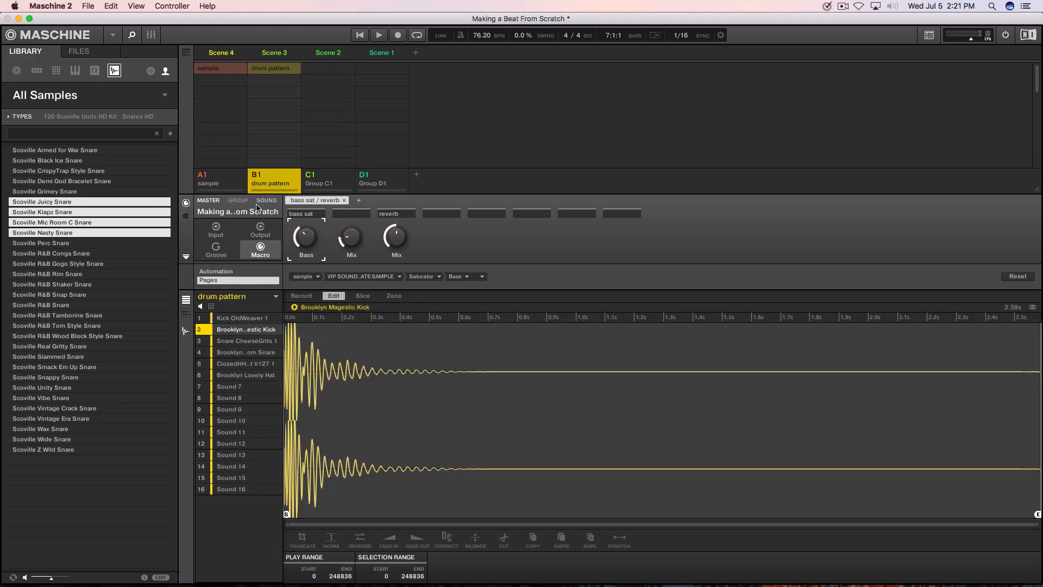
click(266, 201)
click(186, 215)
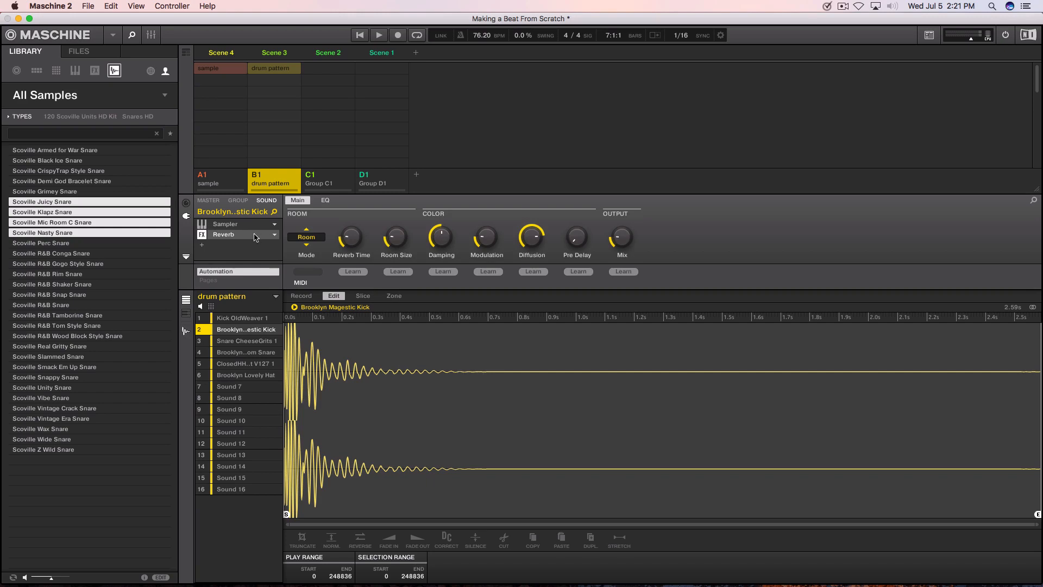
click(335, 179)
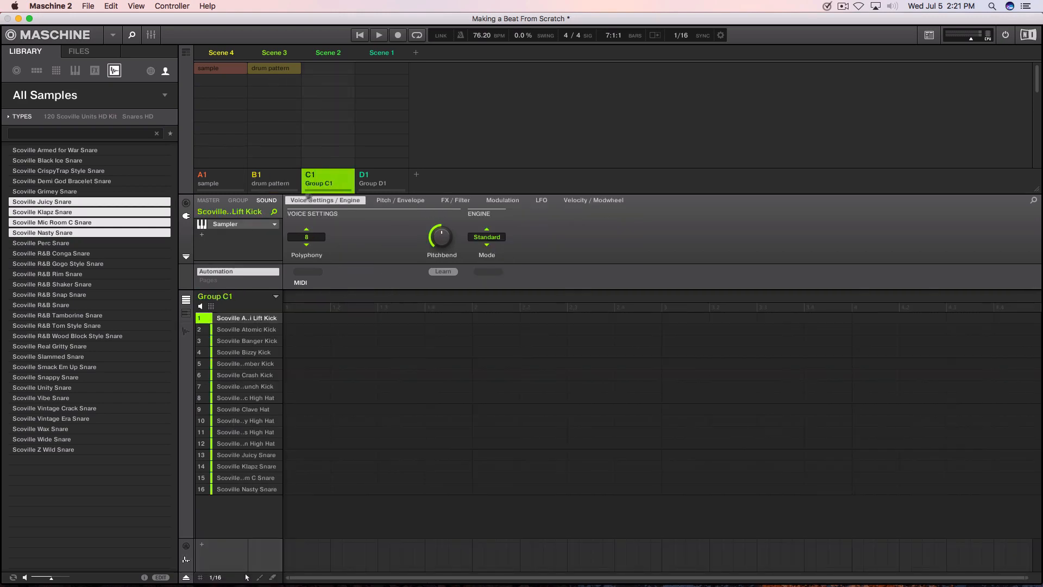
click(186, 203)
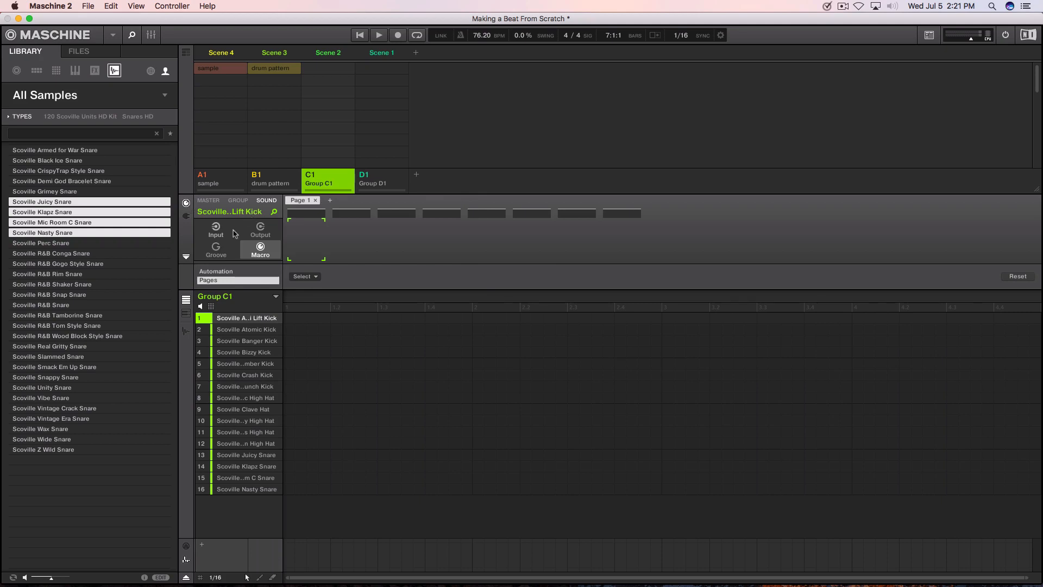
click(186, 216)
click(246, 201)
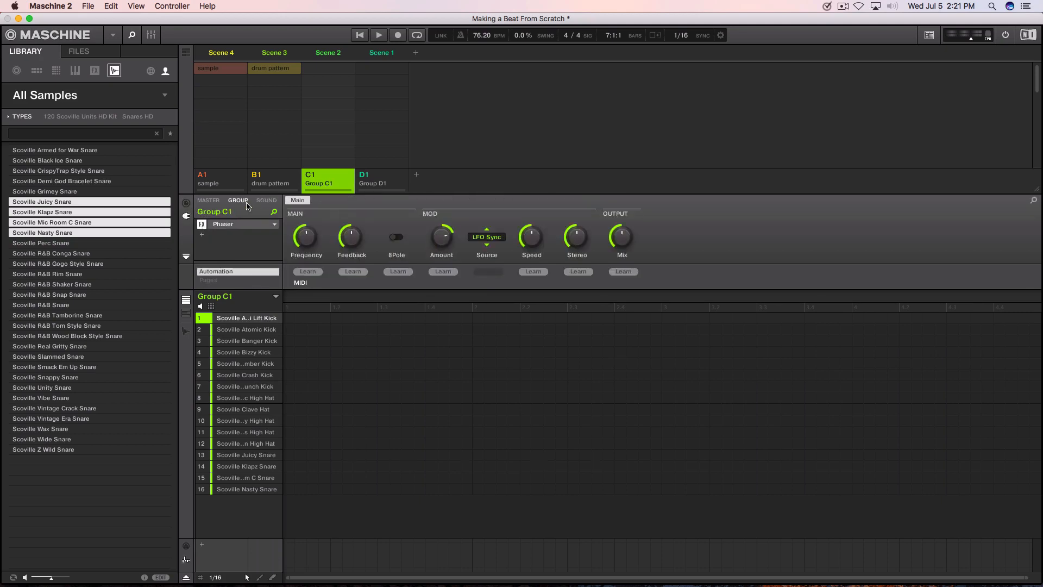
click(188, 203)
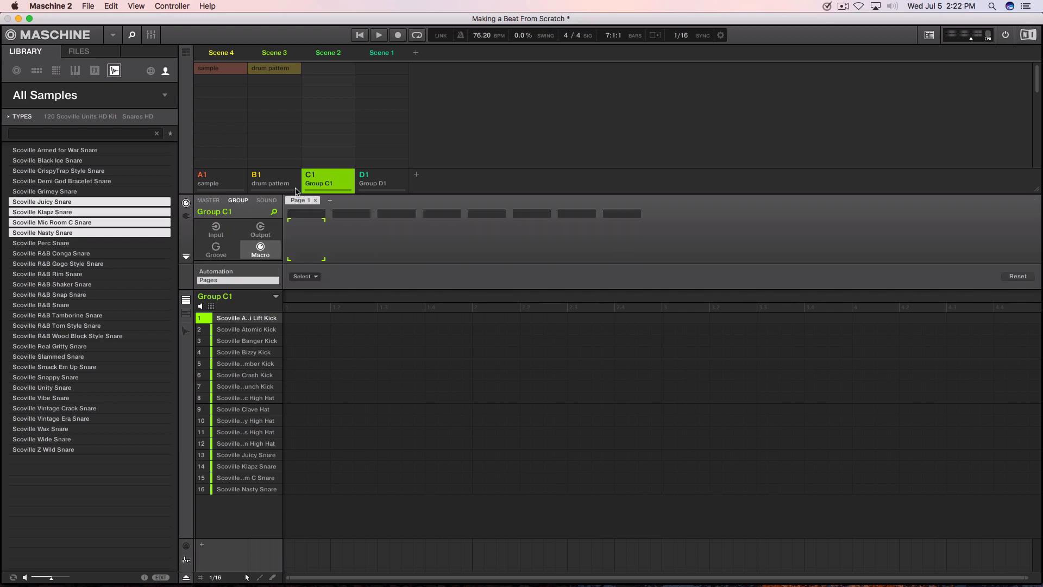
click(208, 200)
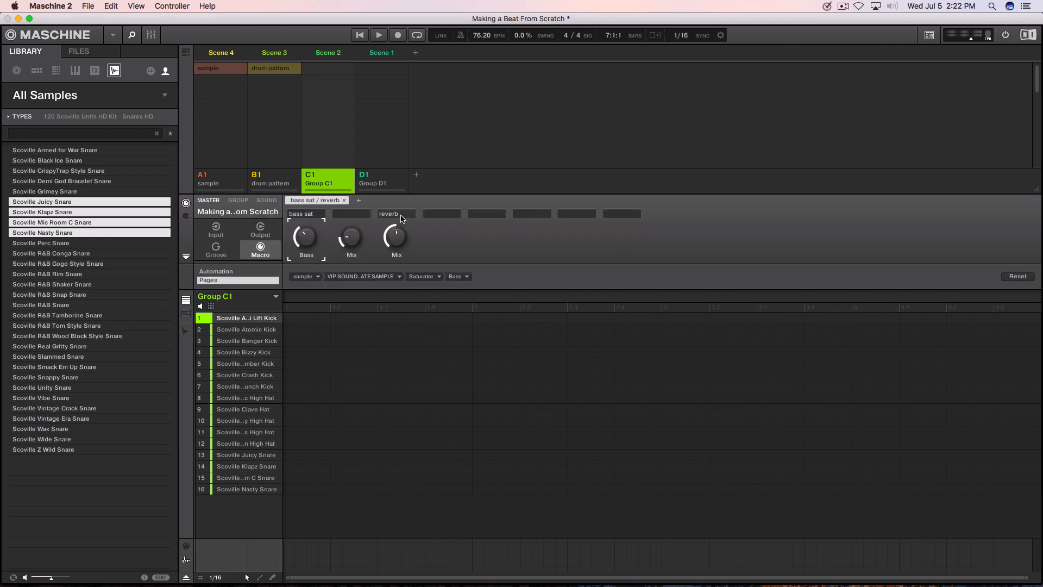
- Label the second Master macro "reverb" and relabel the third one "phaser"
double_click(402, 218)
double_click(350, 217)
text(reverb)
double_click(406, 218)
text(phaser)
key(Return)
click(404, 253)
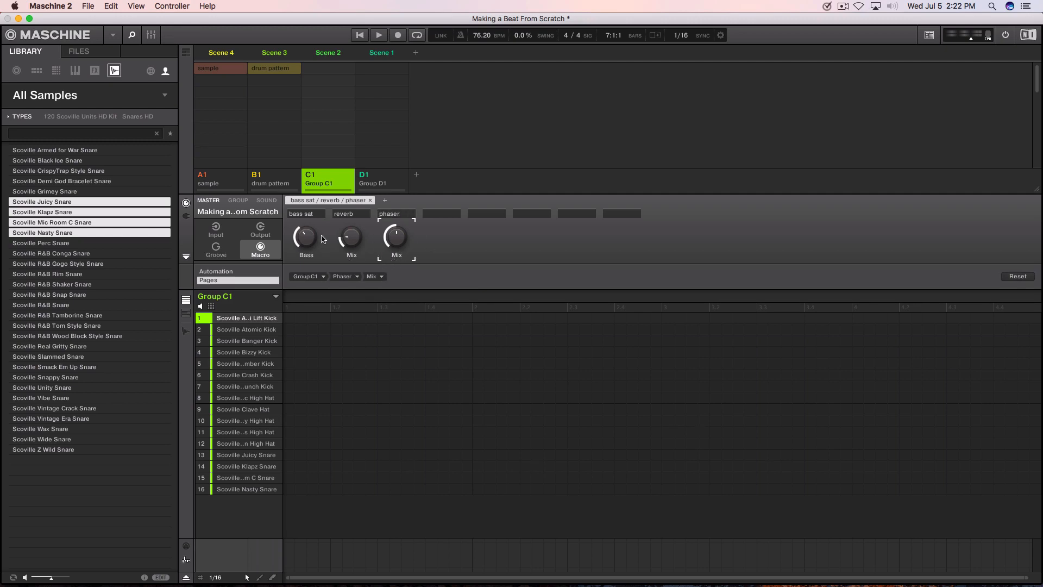
- Review the labelled Master macros in the Automation and Pages views, ending in the Automation view
mouse_move(318, 238)
click(238, 271)
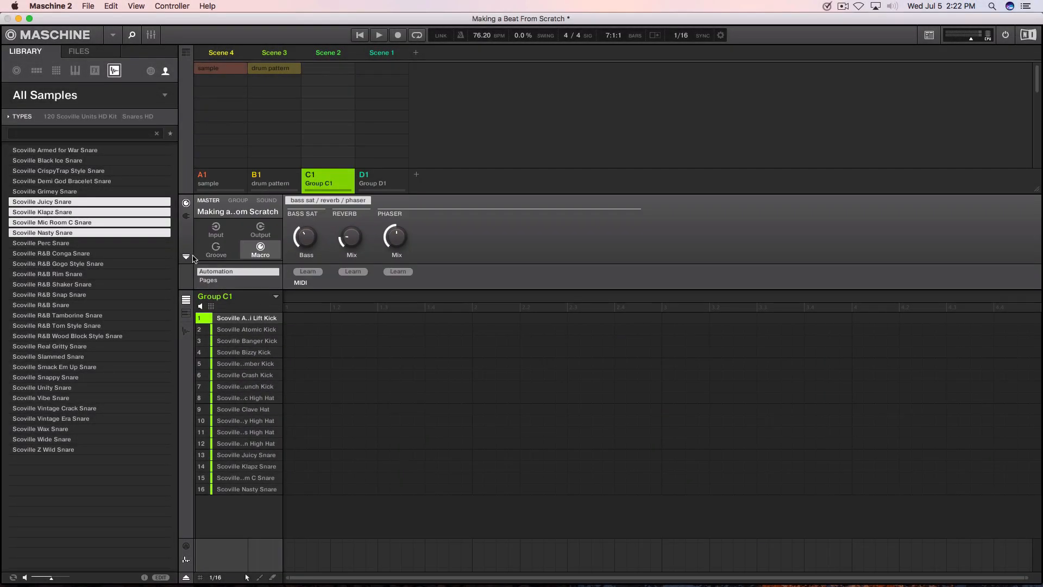
click(212, 280)
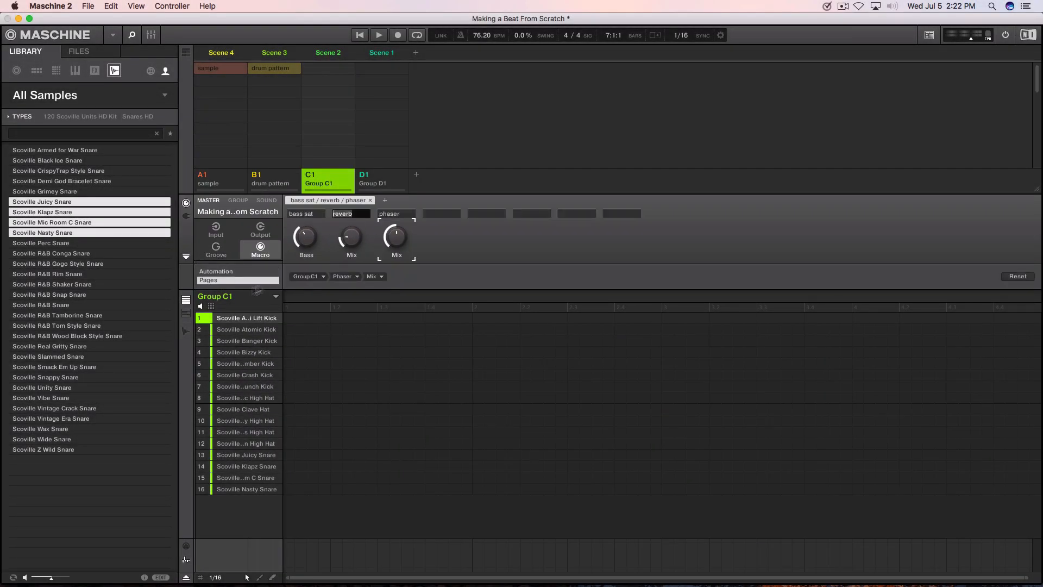
click(222, 272)
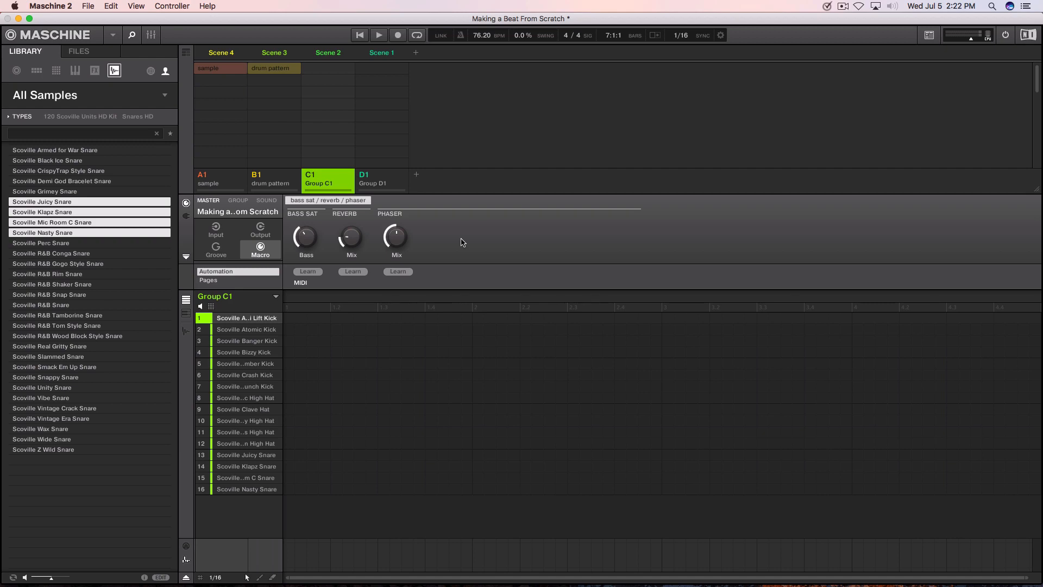
mouse_move(127, 583)
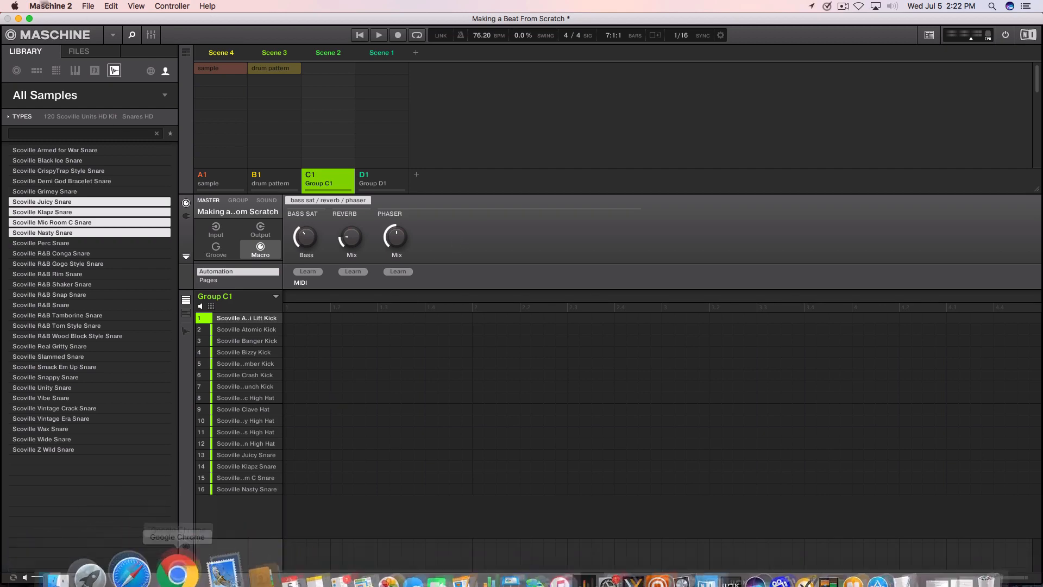
click(19, 19)
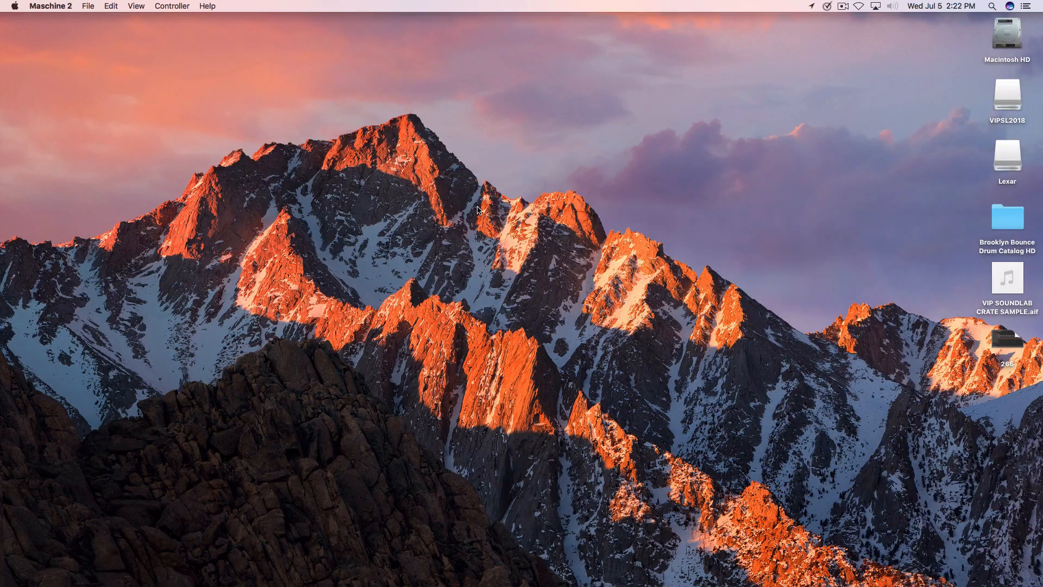
mouse_move(236, 585)
click(687, 552)
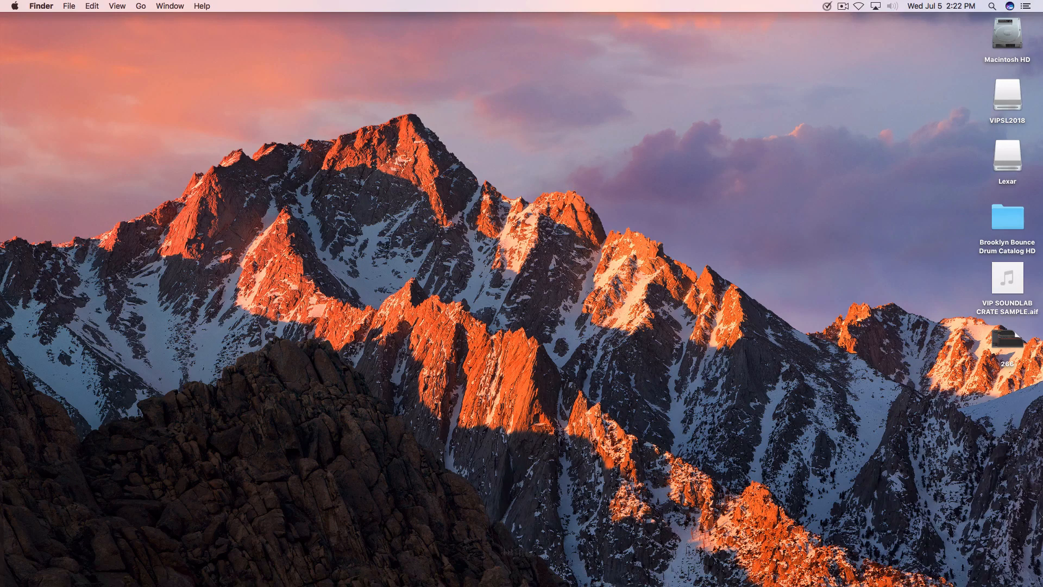
mouse_move(203, 581)
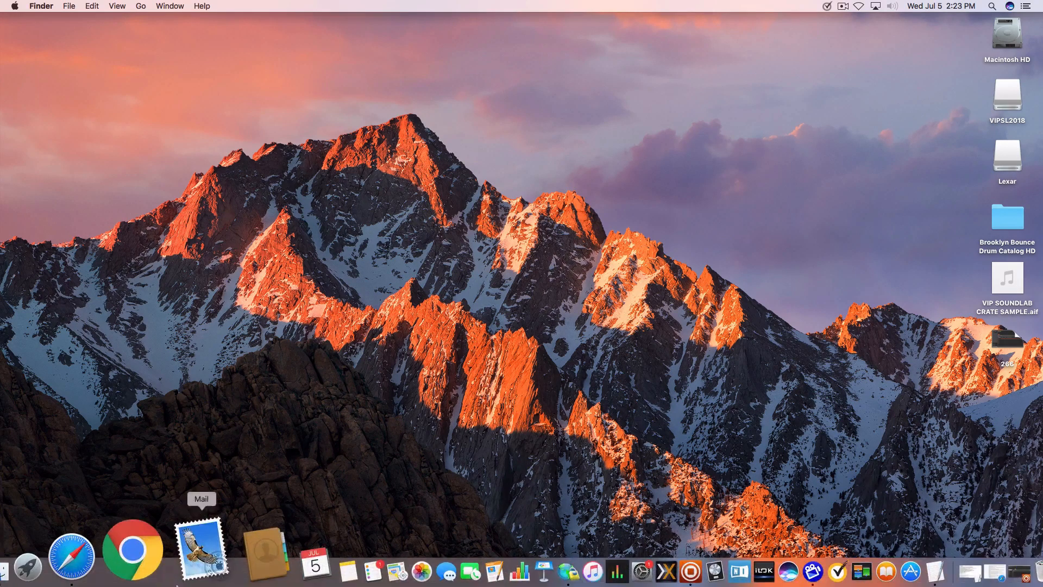
click(586, 575)
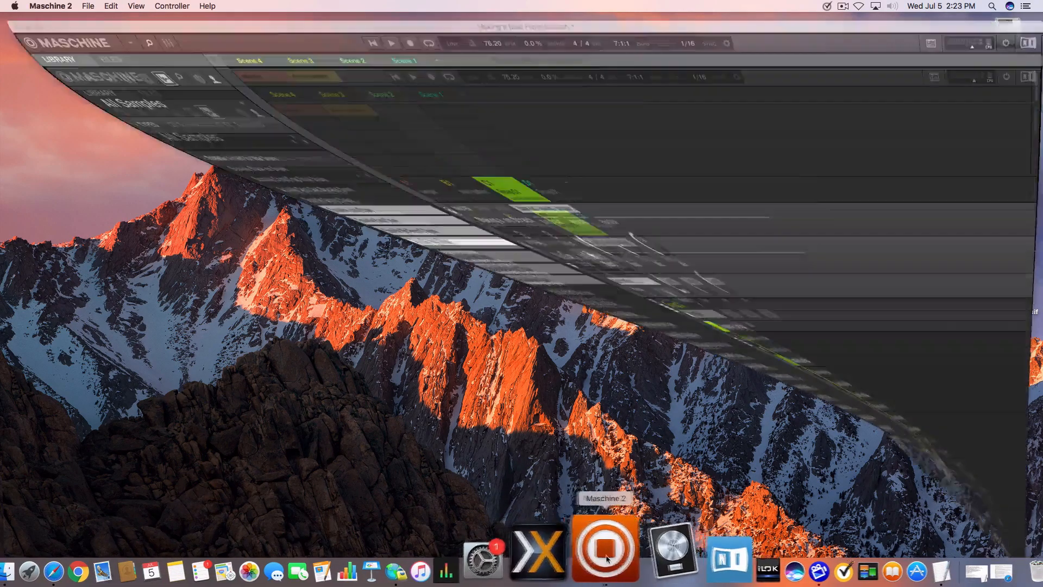